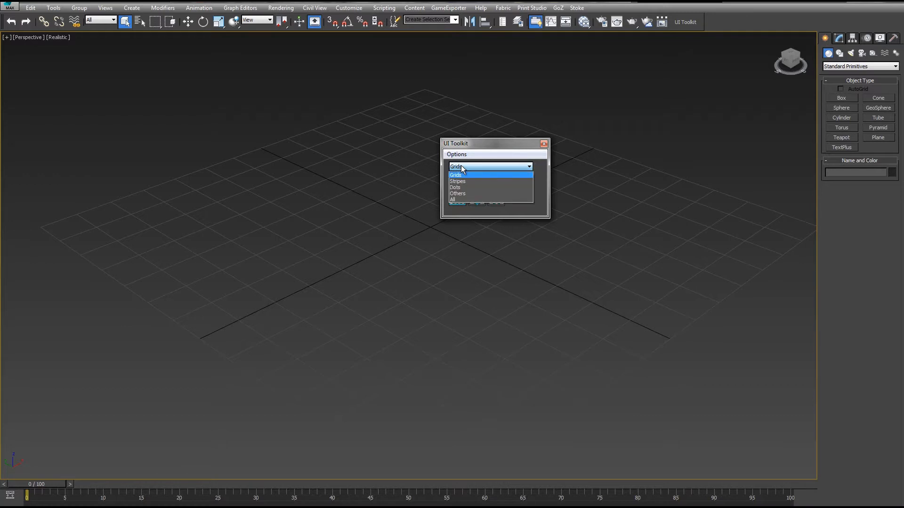
- Switch the UI Toolkit to the Stripes set and draw a long stripe diagonally across the grid with the Stripe tool
{"action": "left_click", "coordinate": [463, 182]}
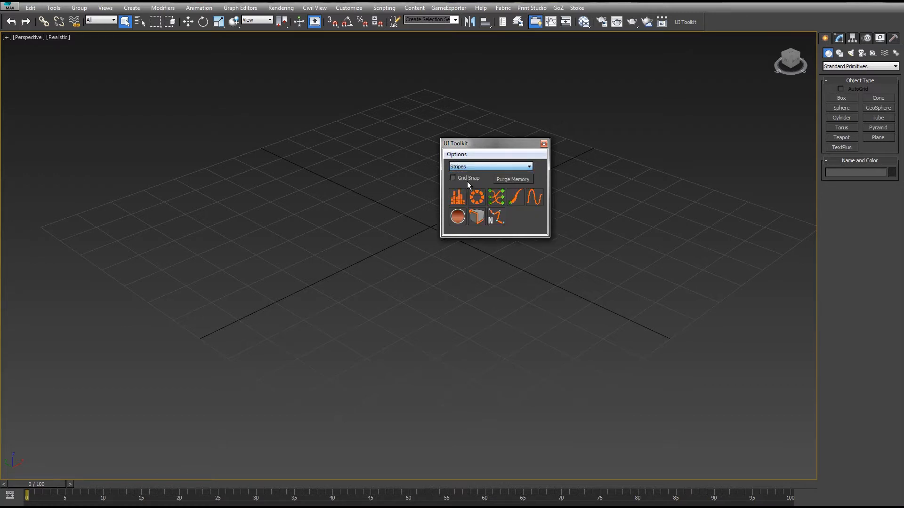
{"action": "left_click_drag", "start_coordinate": [472, 144], "coordinate": [628, 86]}
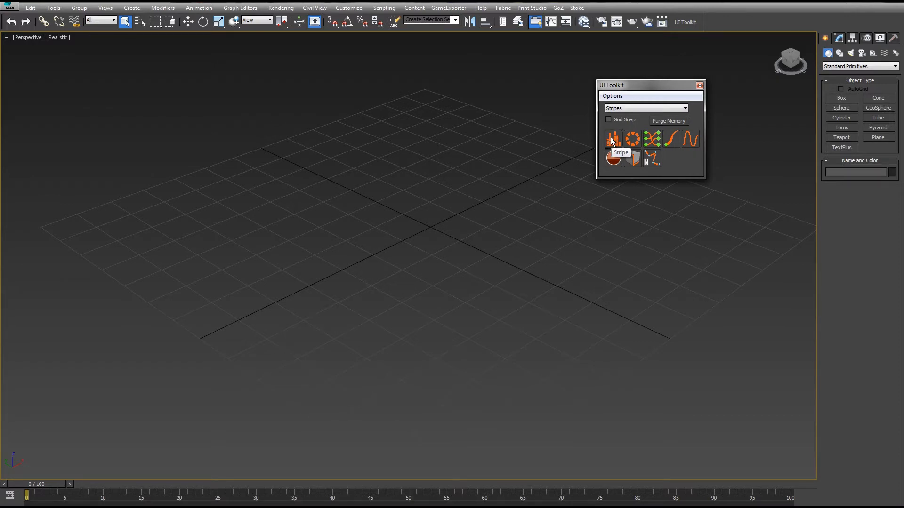
{"action": "left_click", "coordinate": [612, 140]}
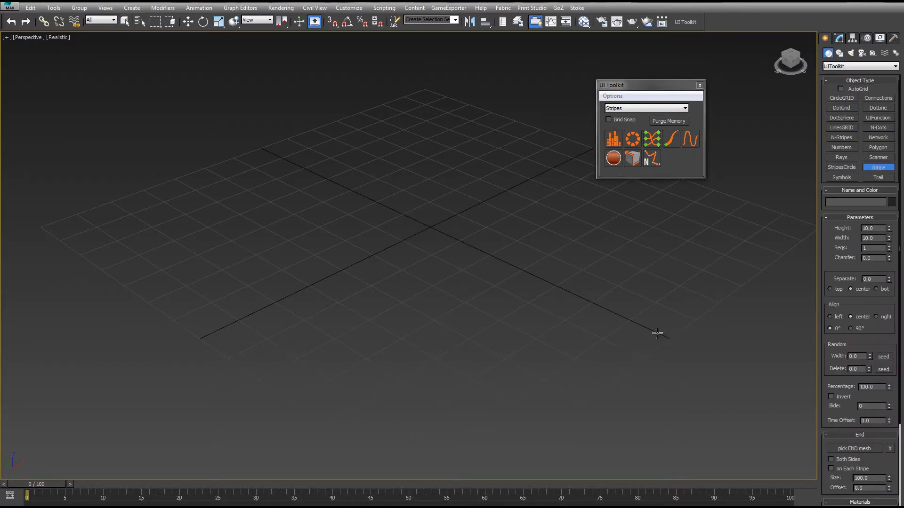
{"action": "left_click_drag", "start_coordinate": [657, 334], "coordinate": [281, 137]}
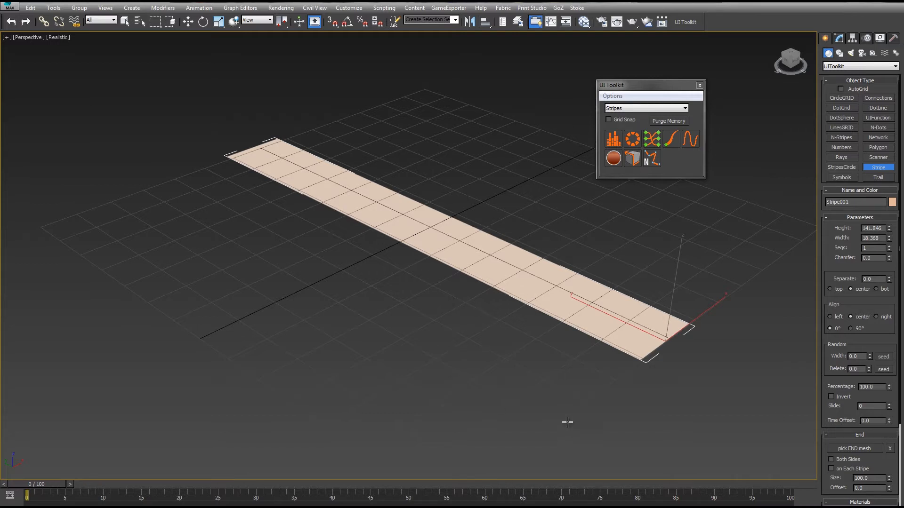
- Draw four more stripes of different sizes around the first one
{"action": "left_click_drag", "start_coordinate": [568, 422], "coordinate": [255, 258]}
{"action": "left_click_drag", "start_coordinate": [499, 323], "coordinate": [279, 179]}
{"action": "left_click_drag", "start_coordinate": [579, 224], "coordinate": [414, 161]}
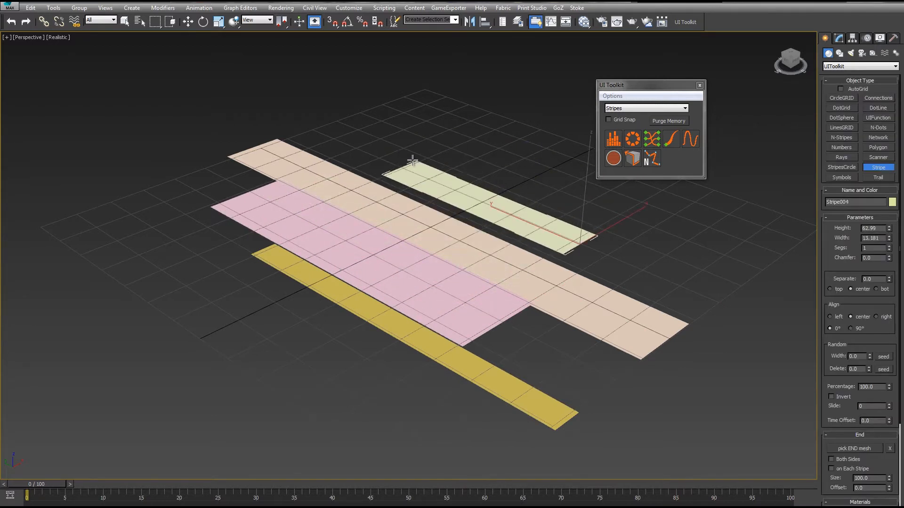
{"action": "left_click_drag", "start_coordinate": [516, 135], "coordinate": [429, 86]}
{"action": "right_click", "coordinate": [412, 62]}
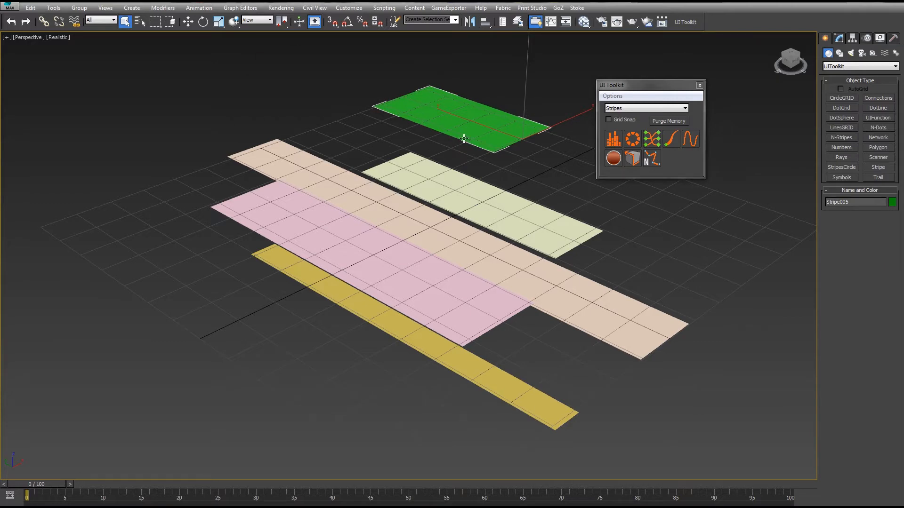
- Select and delete the four extra stripes, keeping only the first stripe
{"action": "middle_click_drag", "start_coordinate": [464, 139], "coordinate": [390, 148]}
{"action": "middle_click_drag", "start_coordinate": [486, 233], "coordinate": [359, 185], "text": "alt"}
{"action": "left_click_drag", "start_coordinate": [506, 189], "coordinate": [516, 167]}
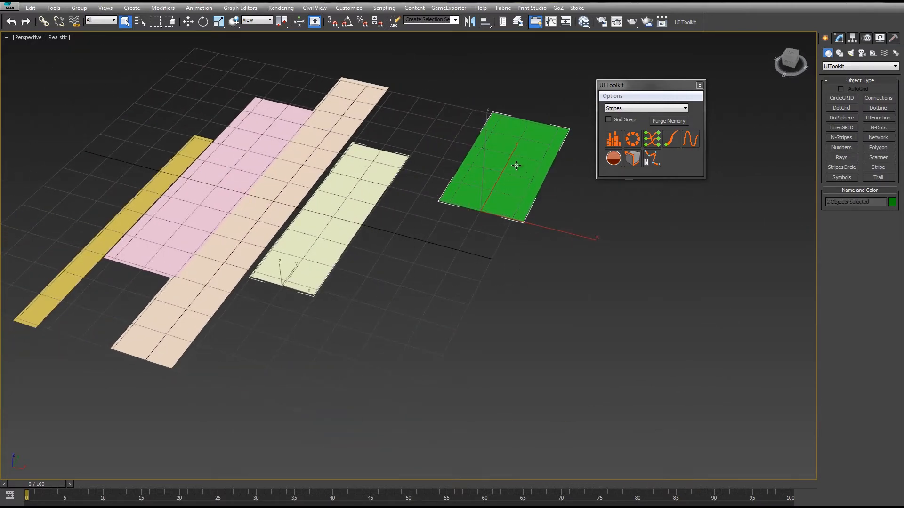
{"action": "key", "text": "Delete"}
{"action": "left_click", "coordinate": [254, 141]}
{"action": "key", "text": "Delete"}
{"action": "left_click", "coordinate": [172, 162]}
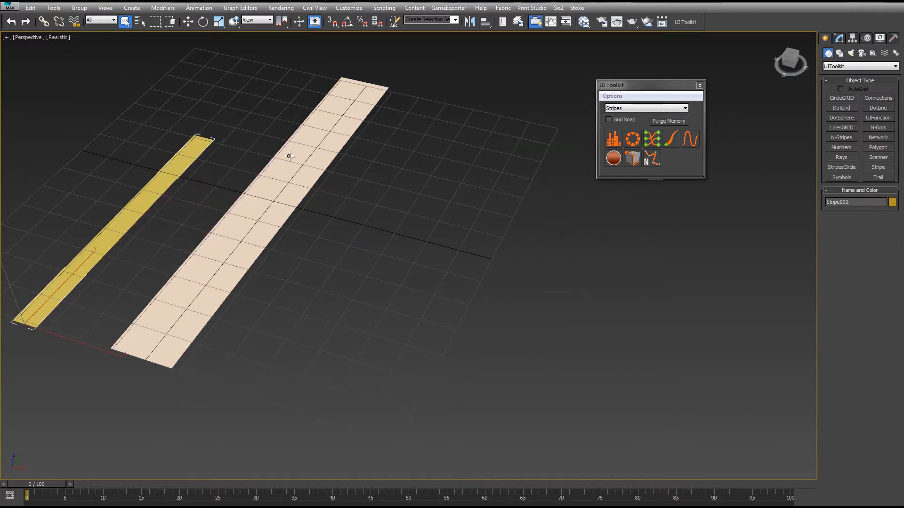
{"action": "key", "text": "Delete"}
- Select the remaining stripe and change its object colour to grey
{"action": "left_click", "coordinate": [300, 162]}
{"action": "middle_click_drag", "start_coordinate": [300, 163], "coordinate": [442, 247], "text": "alt"}
{"action": "left_click", "coordinate": [892, 201]}
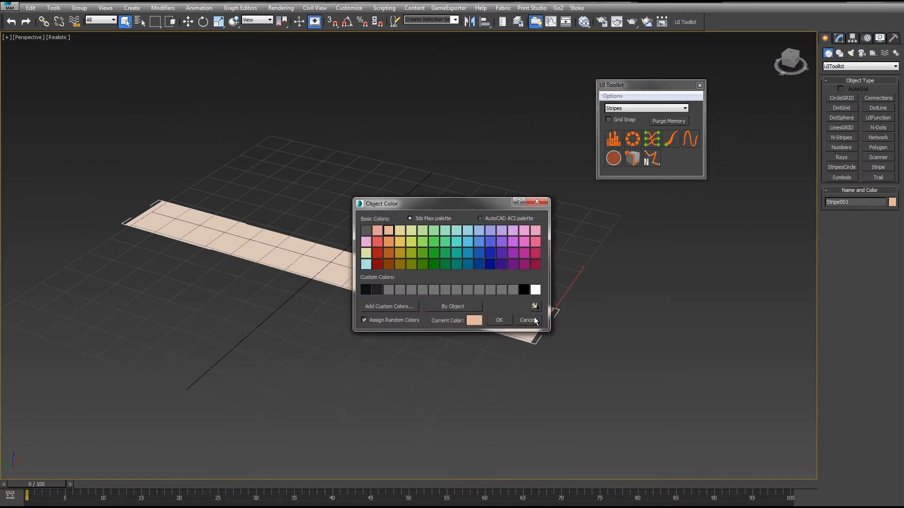
{"action": "left_click", "coordinate": [513, 290]}
{"action": "left_click", "coordinate": [499, 320]}
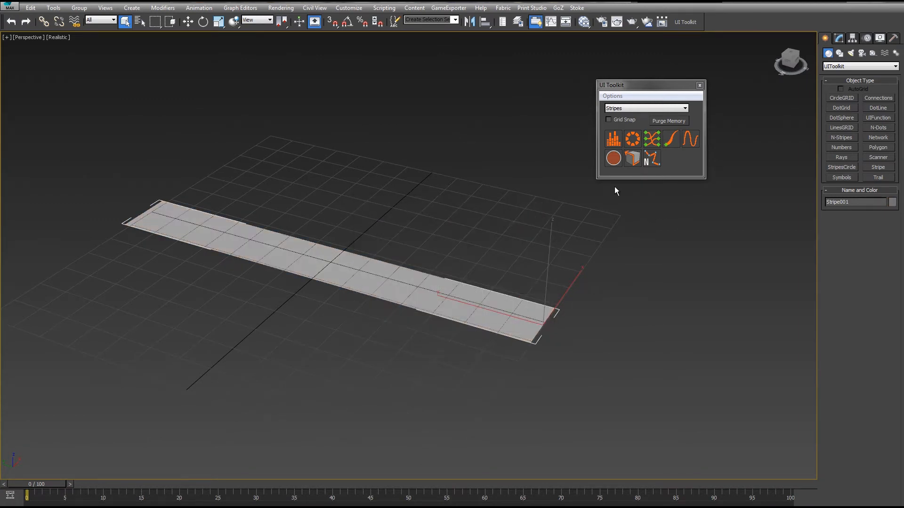
- Close the UI Toolkit and open the stripe's parameters in a widened, two-column command panel
{"action": "left_click", "coordinate": [840, 38]}
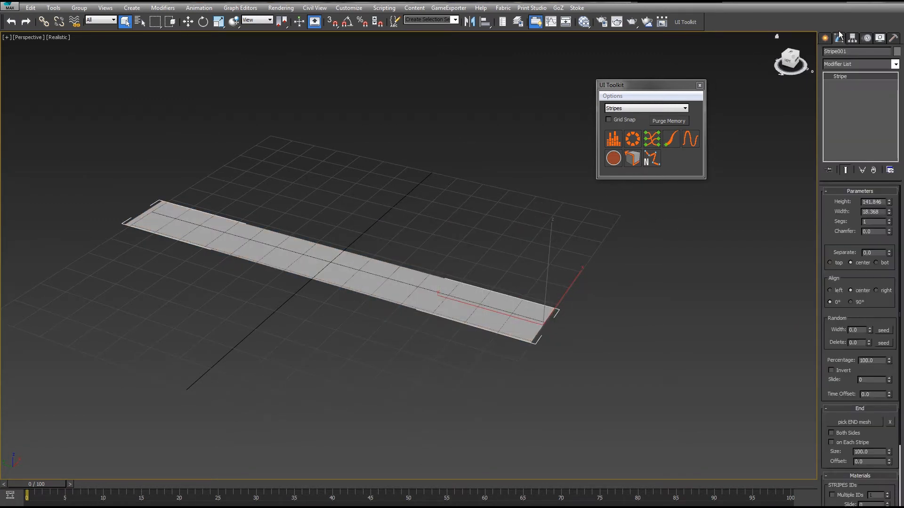
{"action": "left_click", "coordinate": [699, 85]}
{"action": "middle_click_drag", "start_coordinate": [465, 137], "coordinate": [529, 132]}
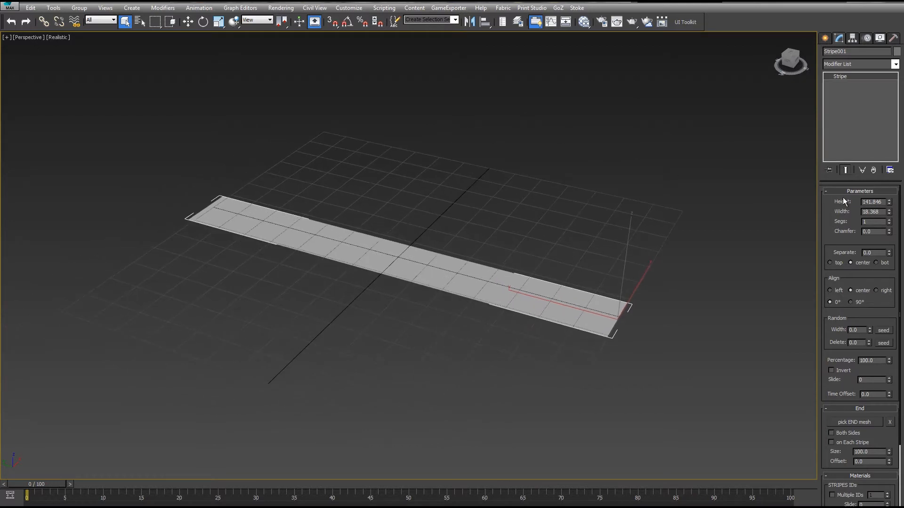
{"action": "left_click_drag", "start_coordinate": [819, 217], "coordinate": [763, 219]}
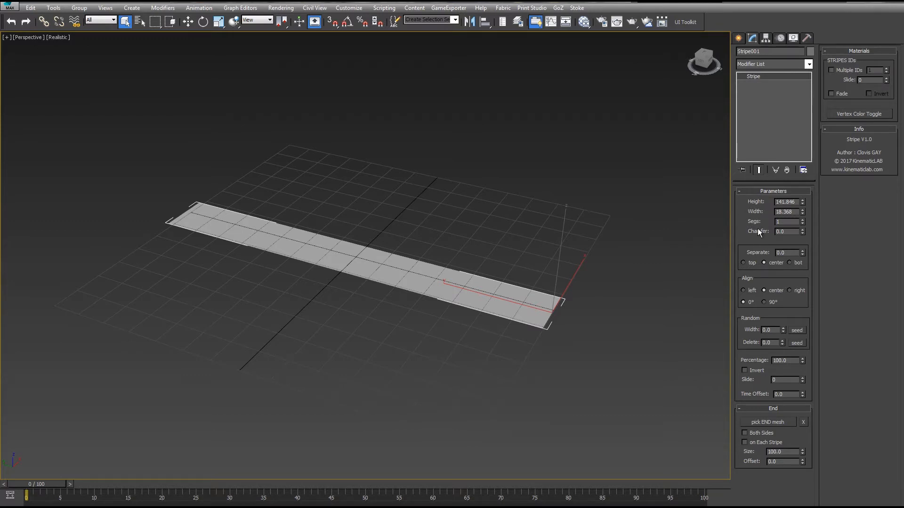
{"action": "left_click_drag", "start_coordinate": [803, 204], "coordinate": [638, 304]}
{"action": "right_click", "coordinate": [638, 304]}
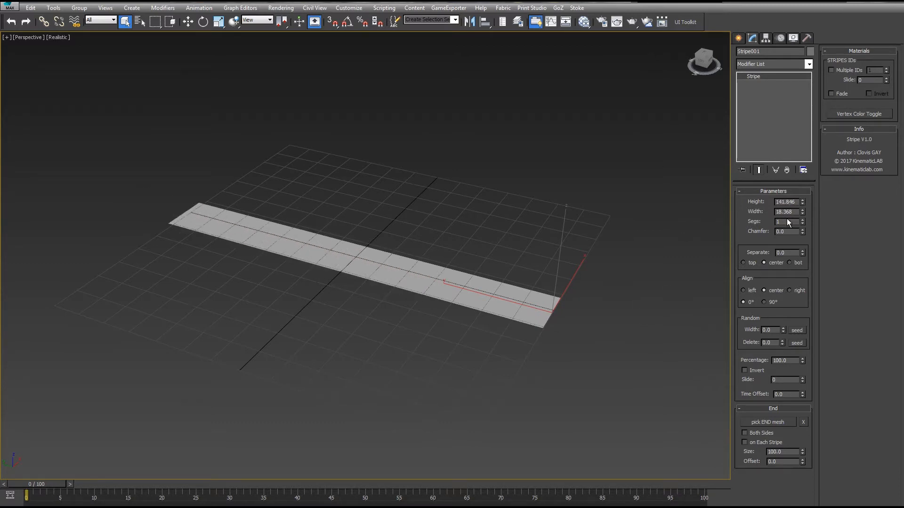
{"action": "left_click_drag", "start_coordinate": [801, 211], "coordinate": [754, 97]}
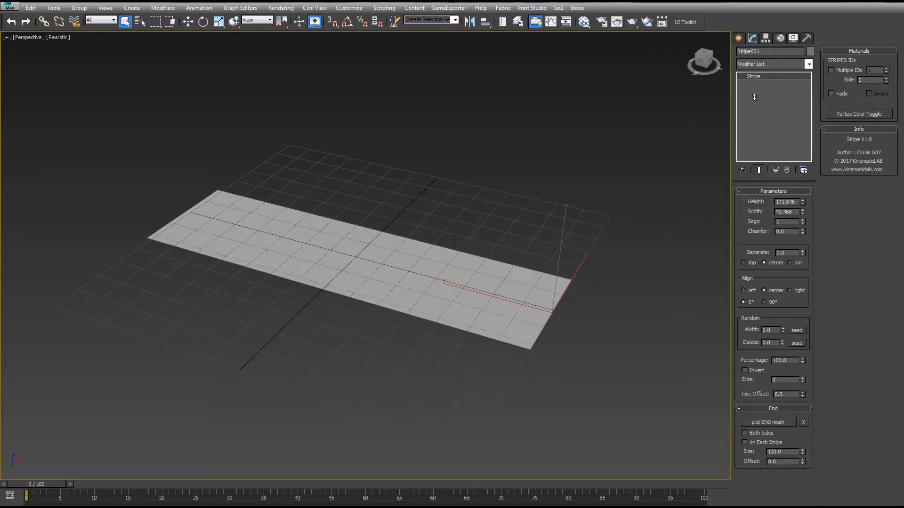
{"action": "right_click", "coordinate": [754, 97]}
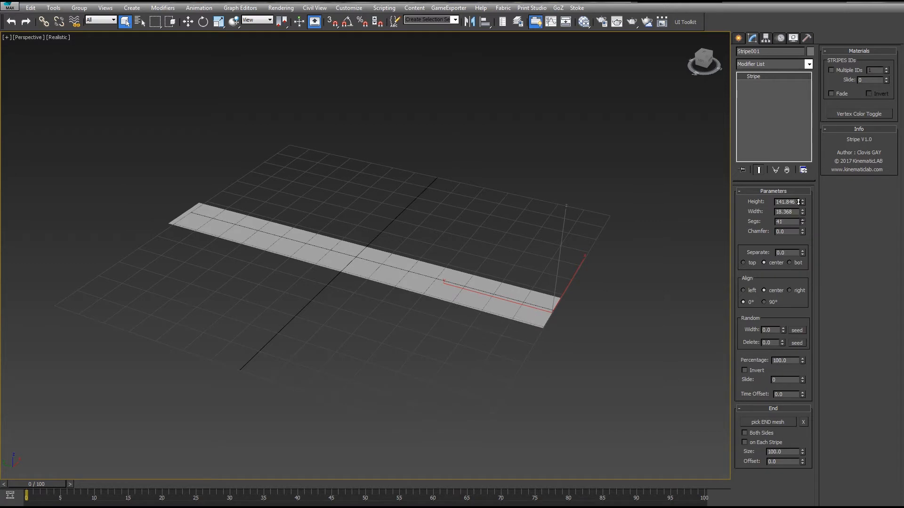
- Raise the stripe's segment count to 76 and preview a Separate value of 100, toggling wireframe view
{"action": "left_click_drag", "start_coordinate": [798, 201], "coordinate": [802, 226]}
{"action": "key", "text": "F3"}
{"action": "key", "text": "F3"}
{"action": "left_click_drag", "start_coordinate": [802, 231], "coordinate": [803, 243]}
{"action": "left_click_drag", "start_coordinate": [801, 213], "coordinate": [846, 486]}
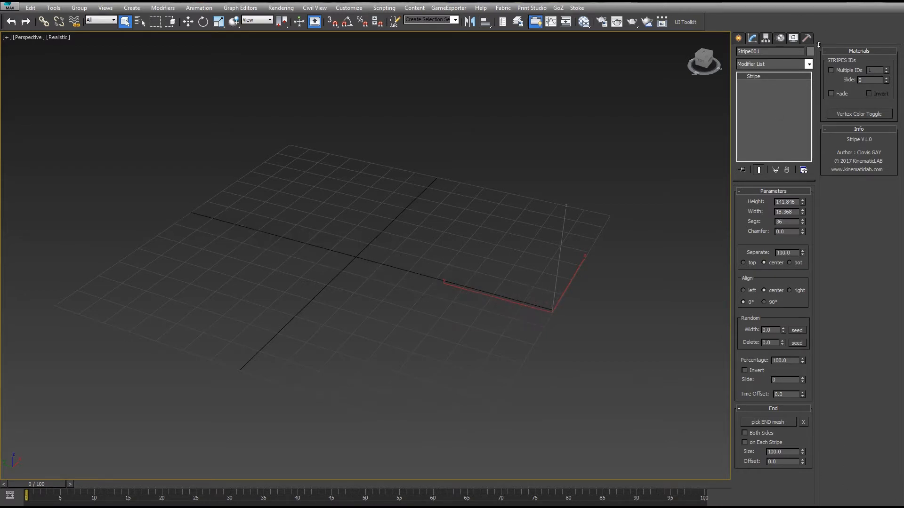
{"action": "left_click_drag", "start_coordinate": [743, 90], "coordinate": [738, 401]}
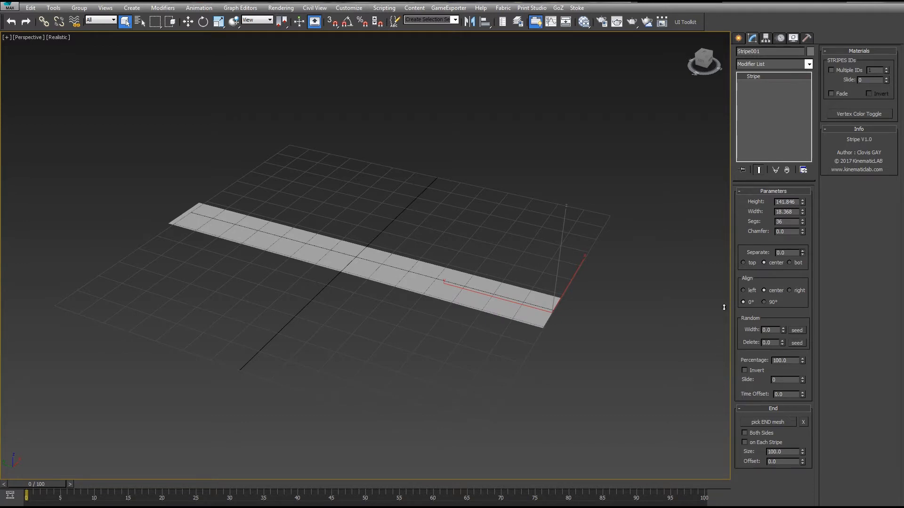
- Set the stripe to 15 segments with a 0.3 chamfer and Separate at 0
{"action": "left_click_drag", "start_coordinate": [724, 307], "coordinate": [754, 117]}
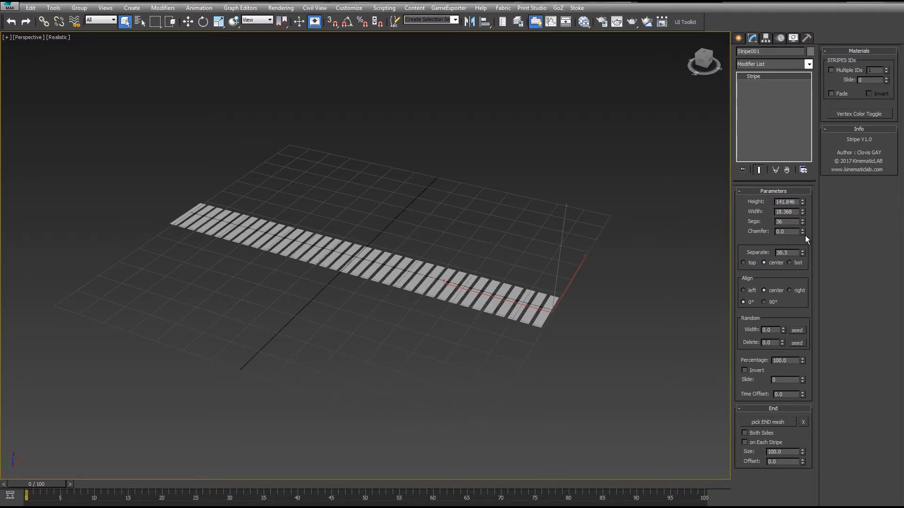
{"action": "left_click_drag", "start_coordinate": [802, 232], "coordinate": [762, 4]}
{"action": "left_click_drag", "start_coordinate": [765, 44], "coordinate": [754, 503]}
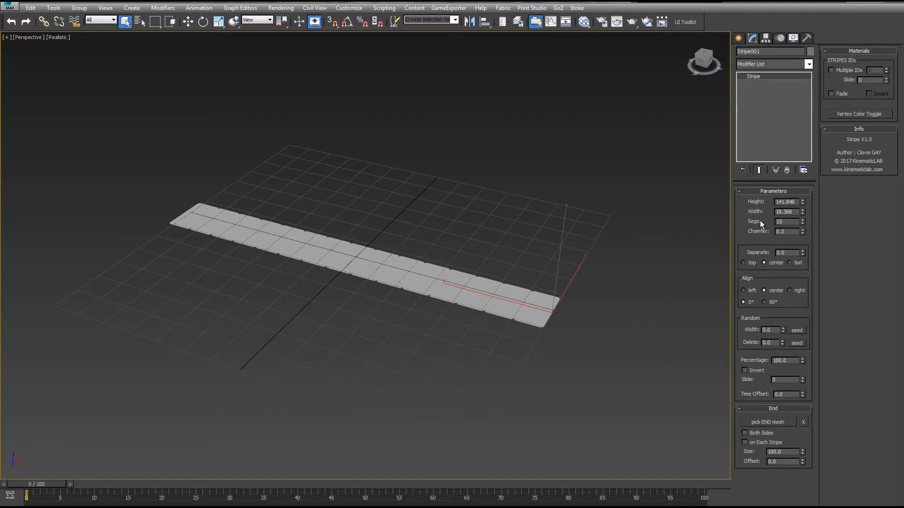
- Set the Separate gap between the stripe segments to 10.8
{"action": "left_click_drag", "start_coordinate": [802, 253], "coordinate": [702, 208]}
{"action": "left_click_drag", "start_coordinate": [743, 447], "coordinate": [652, 433]}
{"action": "left_click_drag", "start_coordinate": [802, 253], "coordinate": [582, 366]}
{"action": "left_click_drag", "start_coordinate": [538, 472], "coordinate": [675, 464]}
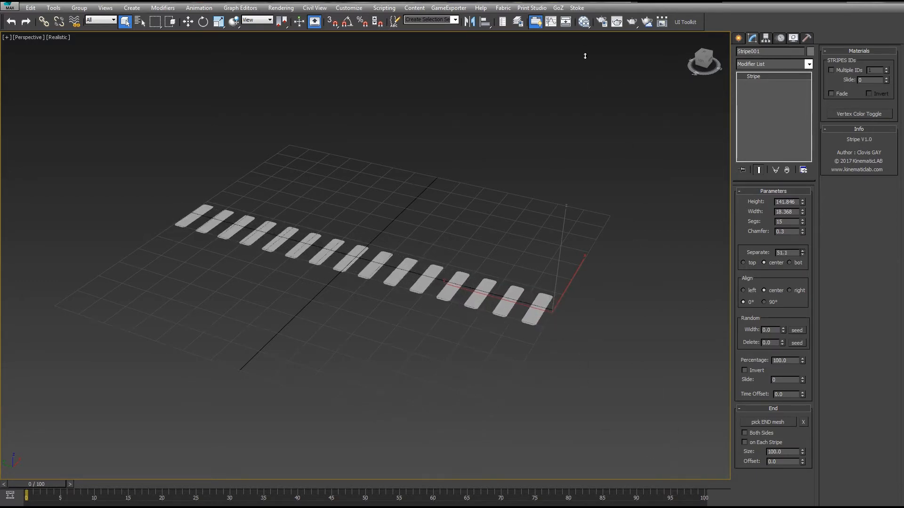
{"action": "left_click_drag", "start_coordinate": [585, 56], "coordinate": [601, 64]}
{"action": "left_click", "coordinate": [802, 251]}
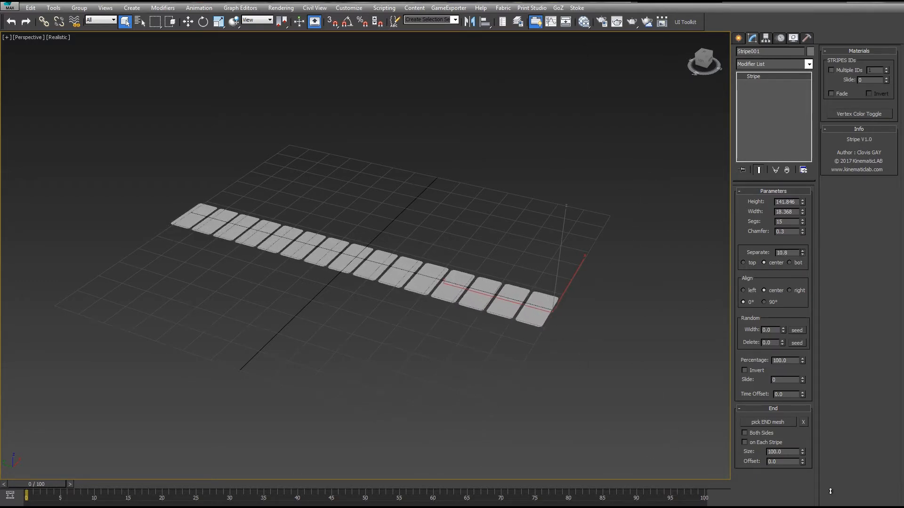
- Try top separate alignment, then set the Separate gap to 13.4 with center alignment
{"action": "left_click", "coordinate": [744, 263]}
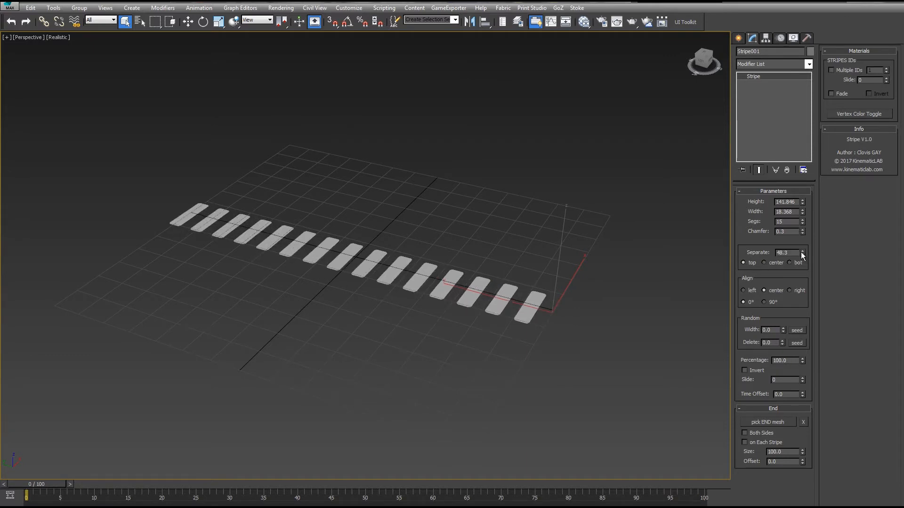
{"action": "left_click_drag", "start_coordinate": [802, 253], "coordinate": [862, 225]}
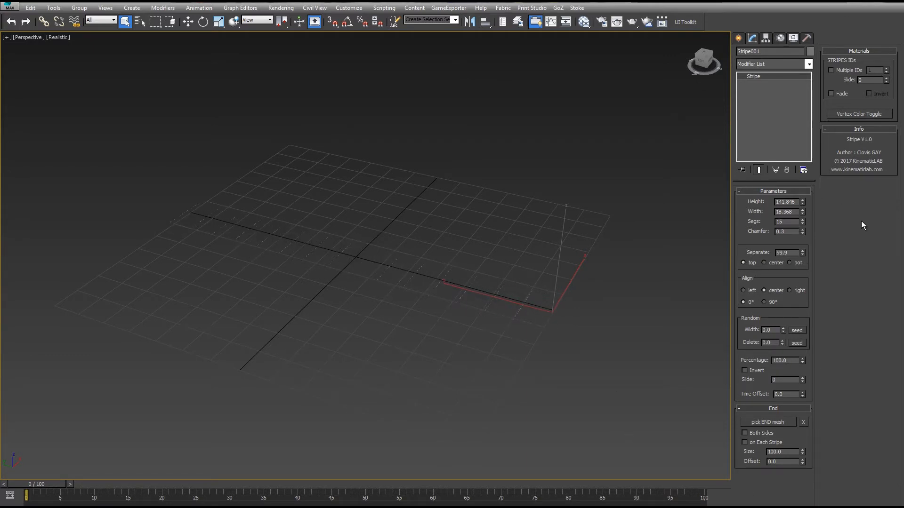
{"action": "left_click_drag", "start_coordinate": [803, 254], "coordinate": [607, 94]}
{"action": "left_click", "coordinate": [774, 262]}
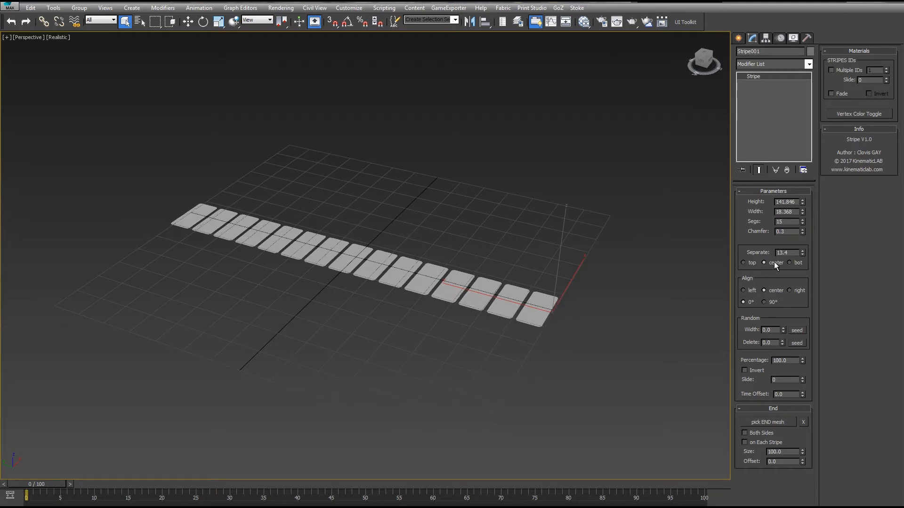
- Set the stripe's alignment to right after trying left and center
{"action": "middle_click_drag", "start_coordinate": [626, 204], "coordinate": [528, 202], "text": "alt"}
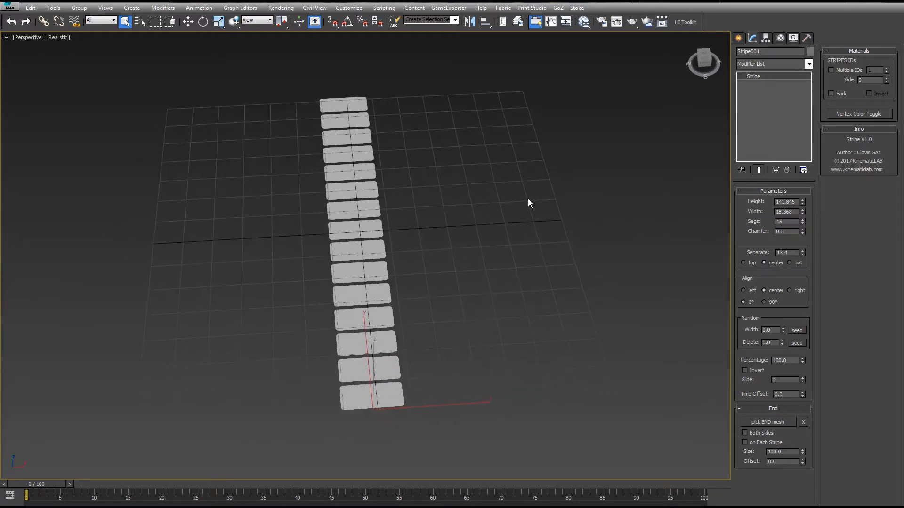
{"action": "left_click", "coordinate": [743, 291]}
{"action": "left_click", "coordinate": [765, 291]}
{"action": "left_click", "coordinate": [790, 290]}
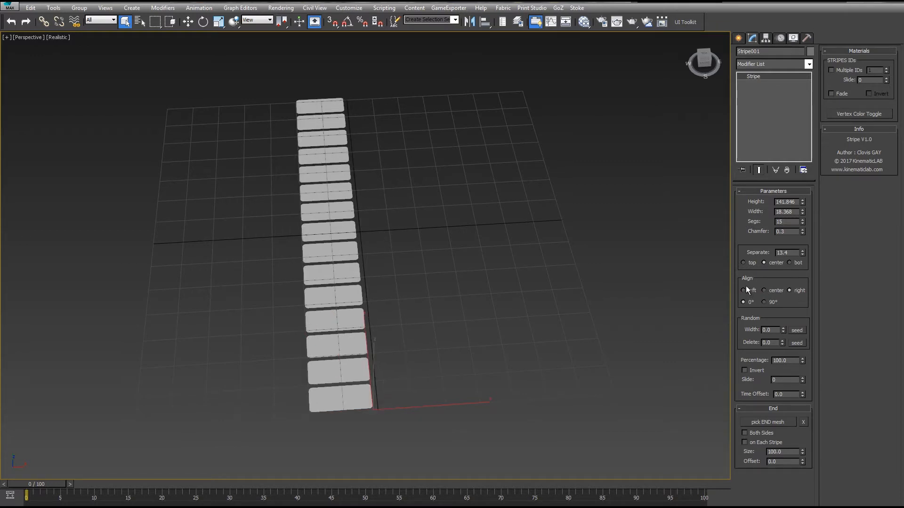
- Try rotating the stripe segments to 90° and revert to 0°
{"action": "middle_click_drag", "start_coordinate": [517, 306], "coordinate": [615, 306]}
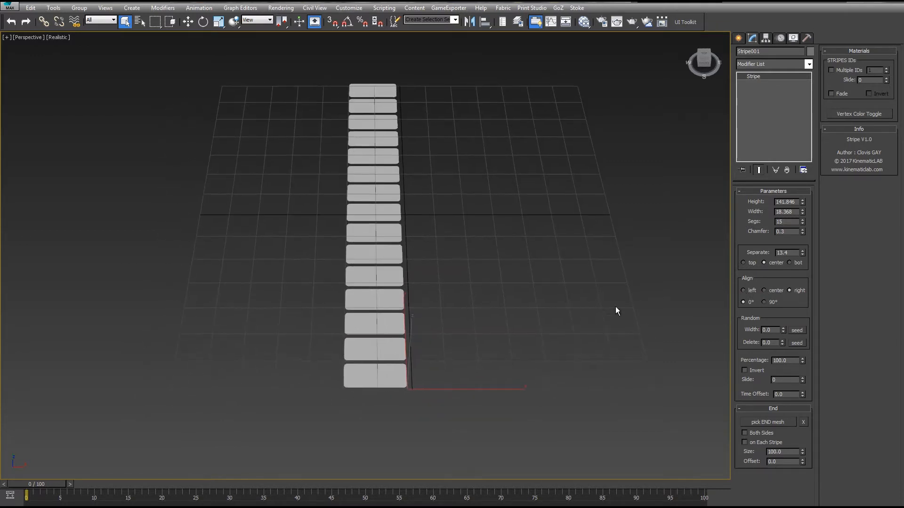
{"action": "left_click", "coordinate": [763, 302]}
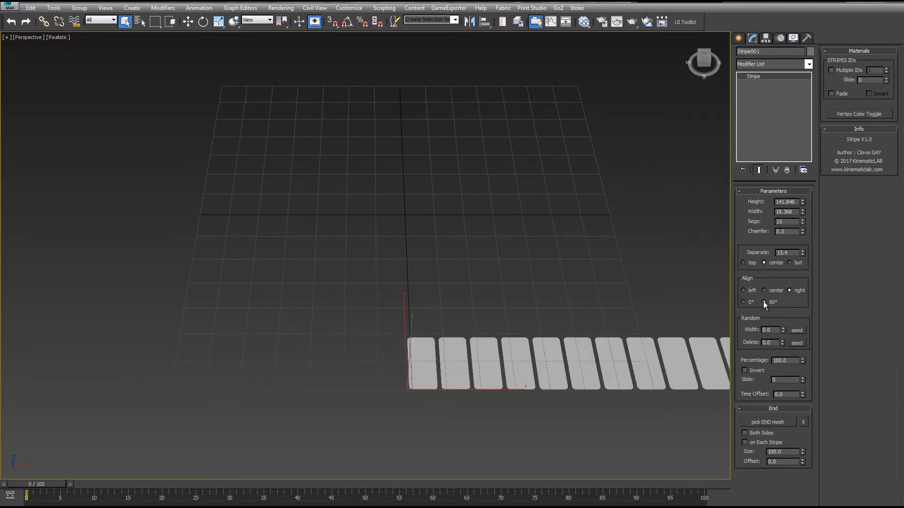
{"action": "left_click", "coordinate": [744, 302]}
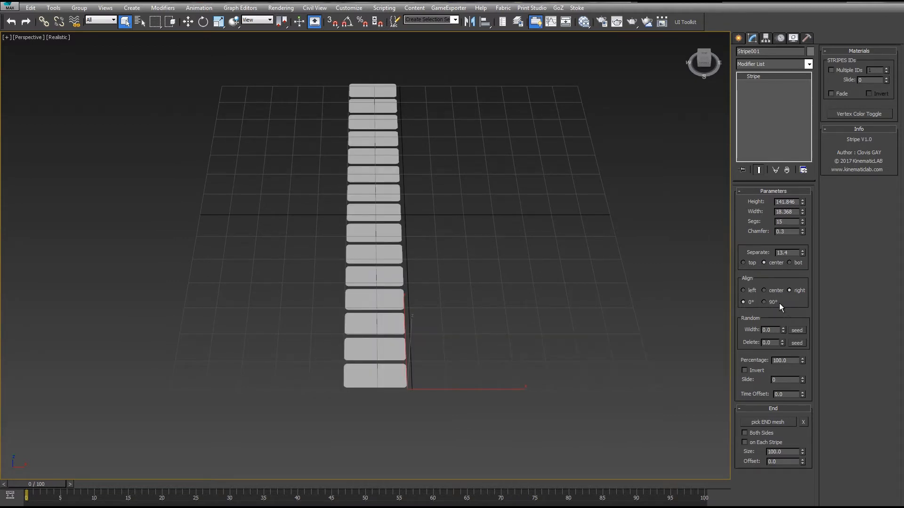
- Set the random width variation of the stripe segments to 51
{"action": "middle_click_drag", "start_coordinate": [468, 206], "coordinate": [579, 254], "text": "alt"}
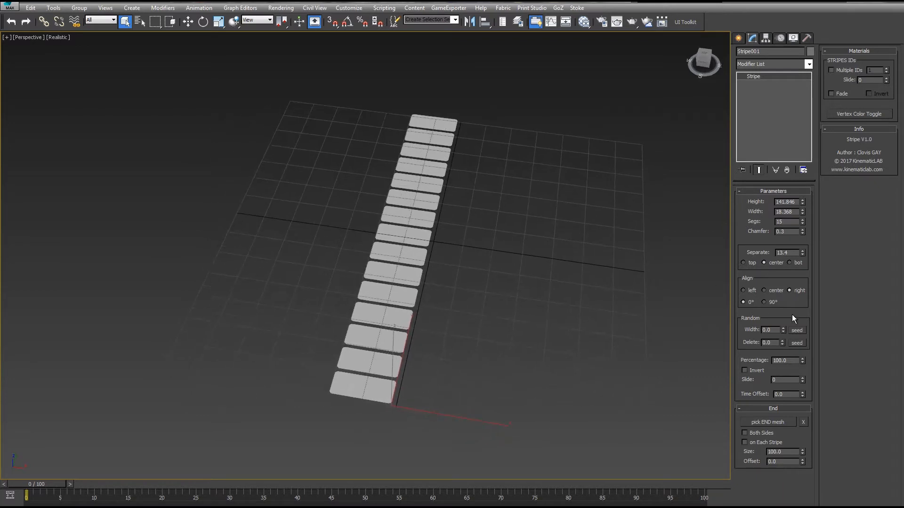
{"action": "left_click_drag", "start_coordinate": [783, 331], "coordinate": [682, 92]}
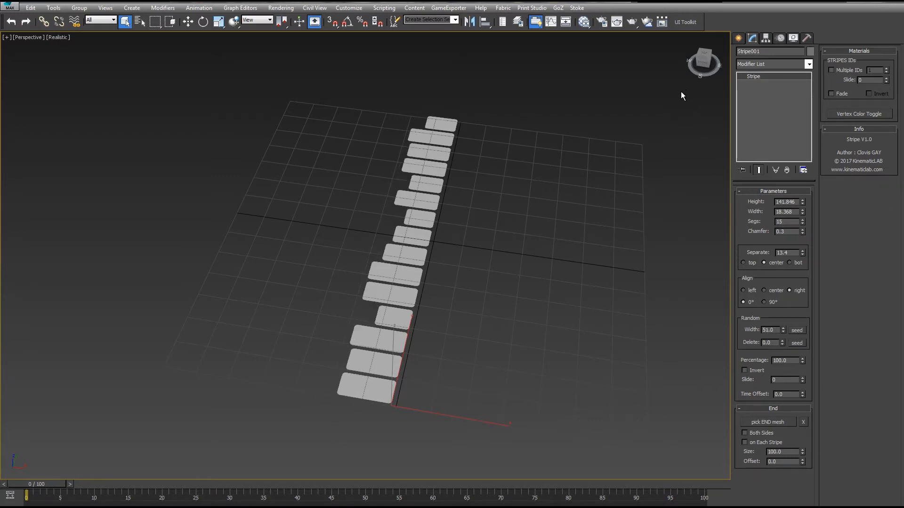
- Reseed the random width several times and increase the random width to 65.2
{"action": "left_click", "coordinate": [795, 330]}
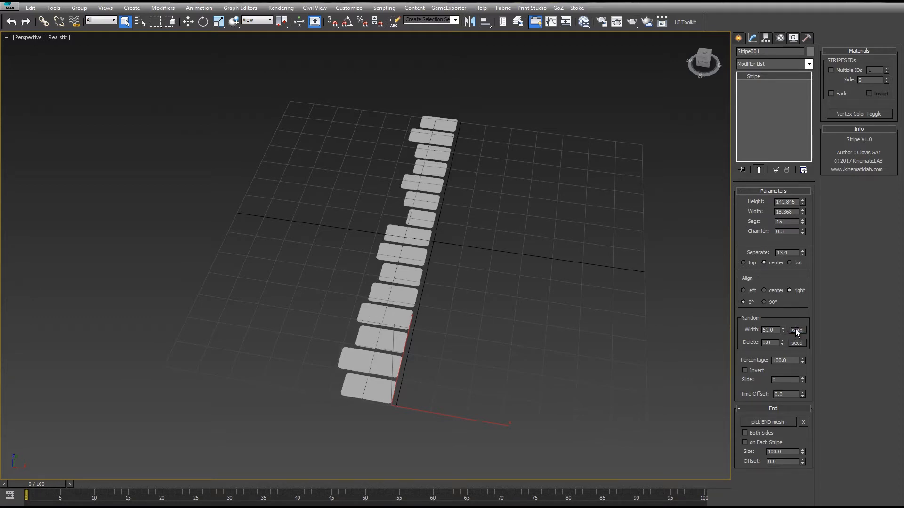
{"action": "left_click", "coordinate": [795, 329]}
{"action": "left_click", "coordinate": [795, 329]}
{"action": "left_click", "coordinate": [796, 329]}
{"action": "left_click", "coordinate": [795, 329]}
{"action": "left_click", "coordinate": [795, 329]}
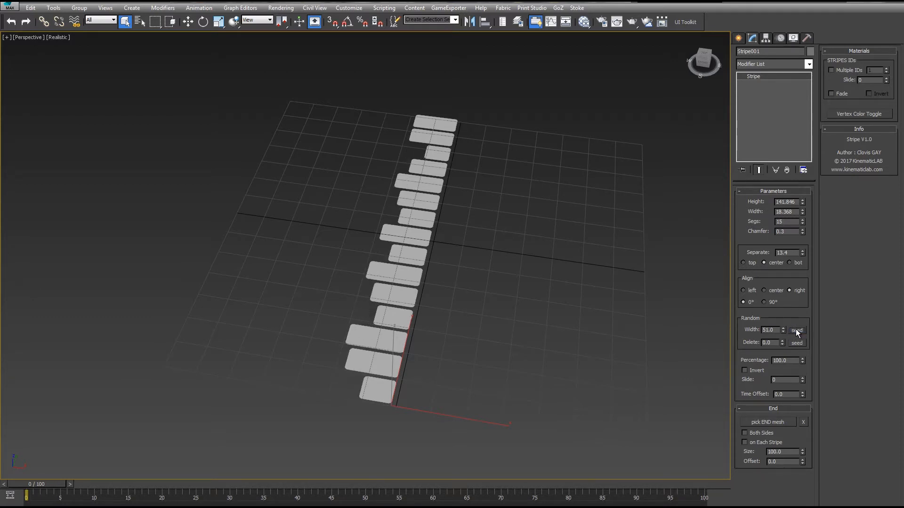
{"action": "left_click", "coordinate": [796, 330]}
{"action": "left_click", "coordinate": [794, 330]}
{"action": "left_click_drag", "start_coordinate": [783, 329], "coordinate": [725, 248]}
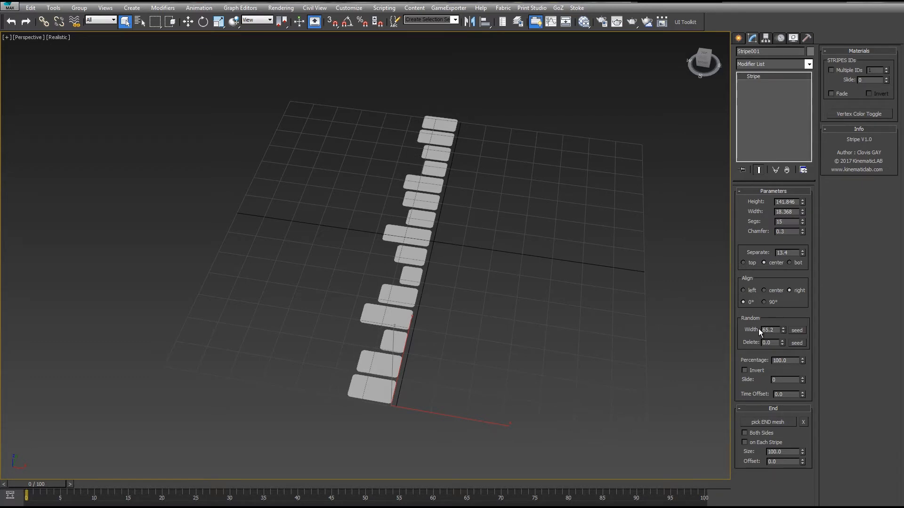
- Set the stripe's alignment to center, increase the segments to 61 and the random width to 66.2
{"action": "left_click", "coordinate": [765, 291]}
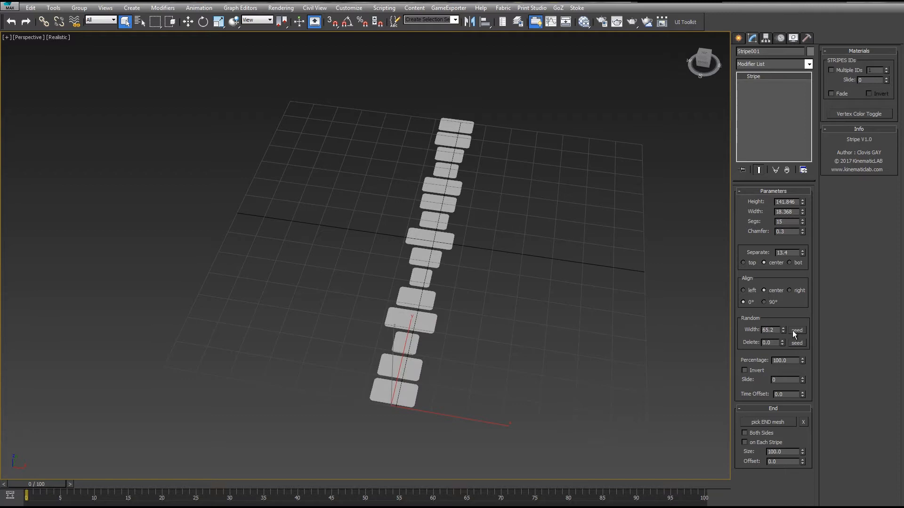
{"action": "mouse_move", "coordinate": [783, 330]}
{"action": "left_mouse_down"}
{"action": "mouse_move", "coordinate": [782, 311]}
{"action": "mouse_move", "coordinate": [773, 325]}
{"action": "left_mouse_up"}
{"action": "left_click_drag", "start_coordinate": [801, 221], "coordinate": [796, 204]}
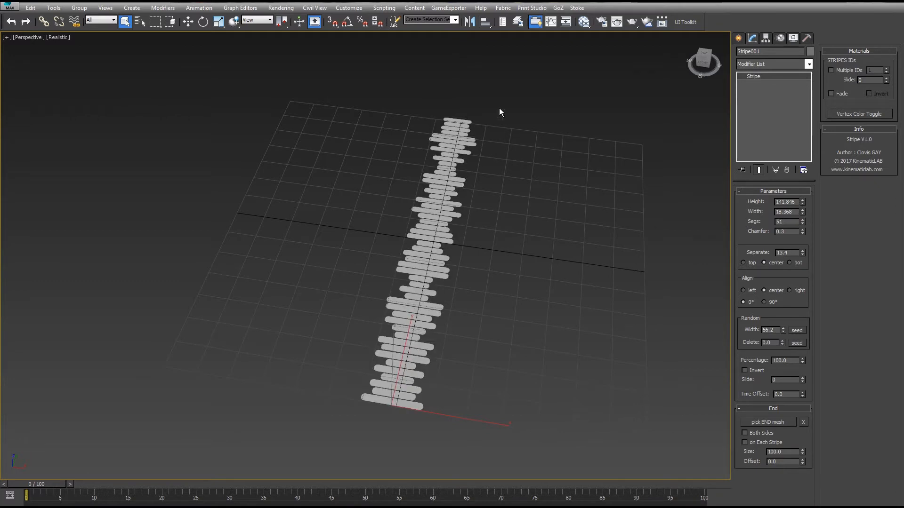
- Try left, right and center alignments and the 90° rotation on the denser stripe, returning to center and 0°
{"action": "left_click", "coordinate": [743, 291]}
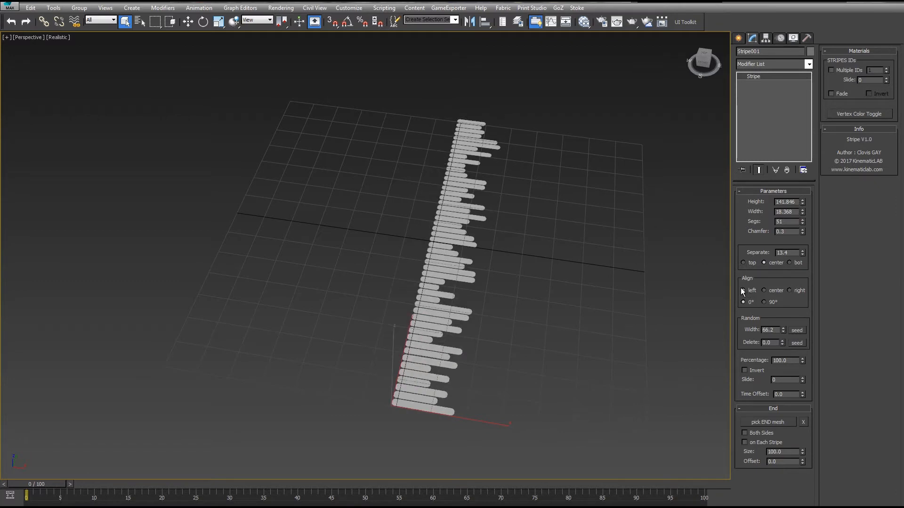
{"action": "left_click", "coordinate": [790, 290]}
{"action": "left_click", "coordinate": [743, 290]}
{"action": "left_click", "coordinate": [764, 302]}
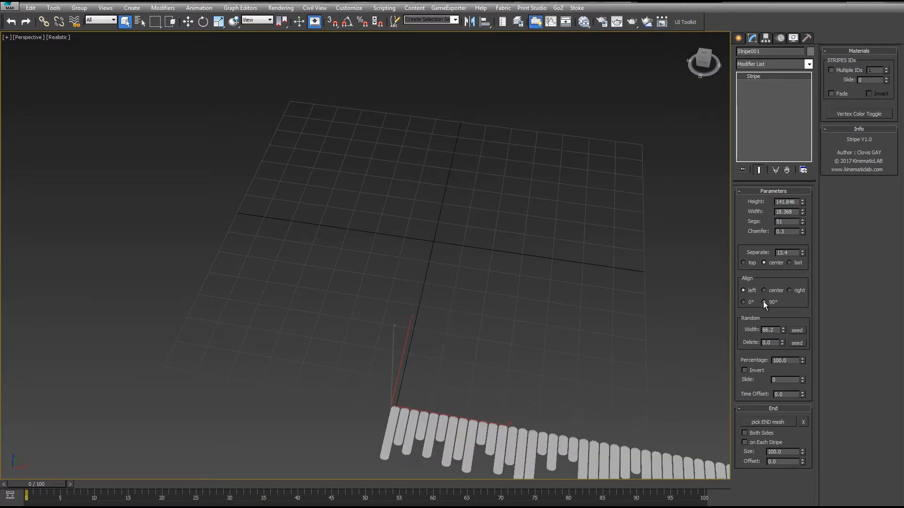
{"action": "left_click", "coordinate": [793, 292]}
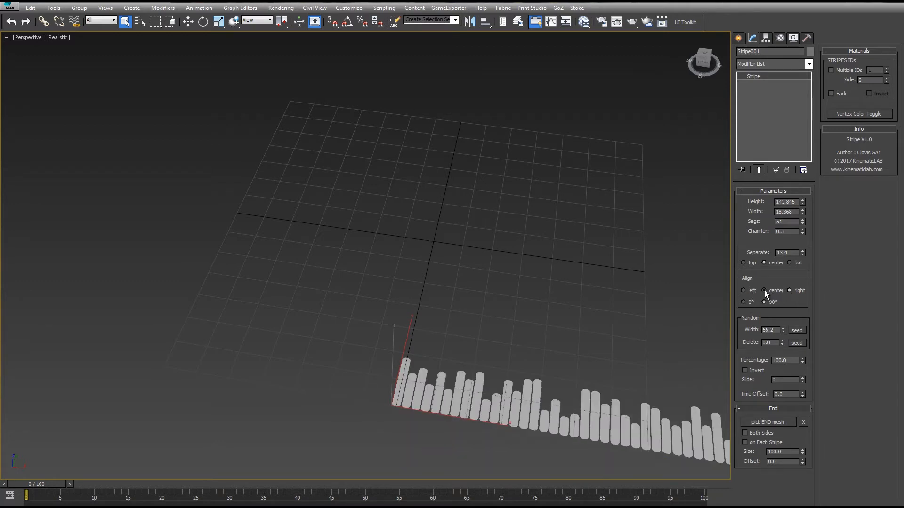
{"action": "left_click", "coordinate": [764, 290]}
{"action": "left_click", "coordinate": [750, 292]}
{"action": "left_click", "coordinate": [749, 303]}
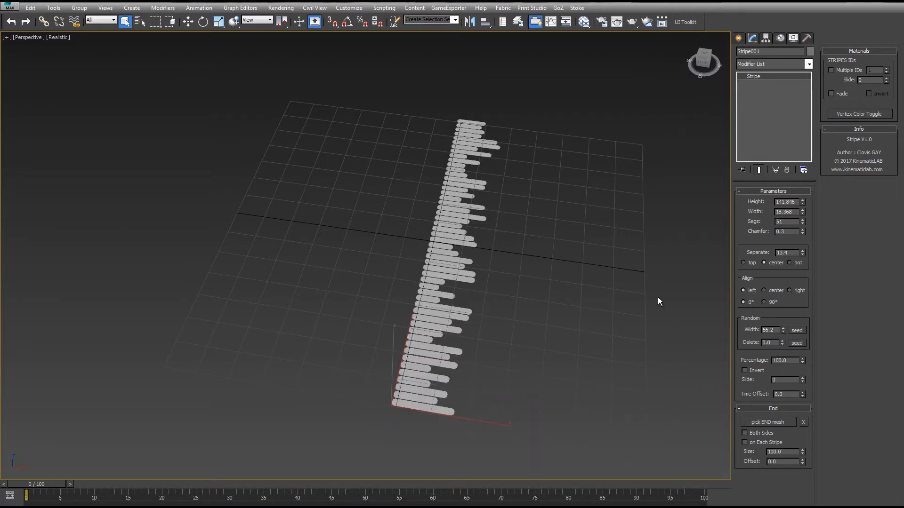
{"action": "left_click", "coordinate": [764, 290]}
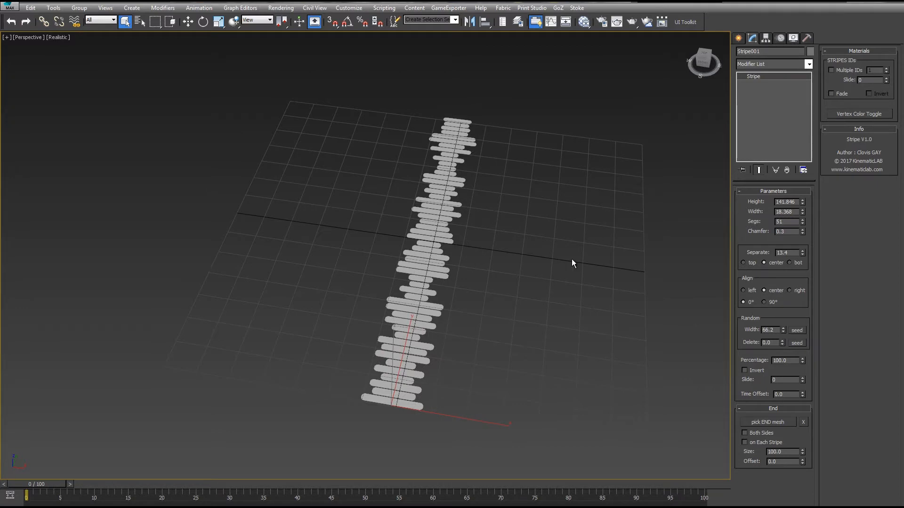
- Try a random delete of 32.6 and reseed the delete randomization several times
{"action": "middle_click_drag", "start_coordinate": [571, 262], "coordinate": [542, 236], "text": "alt"}
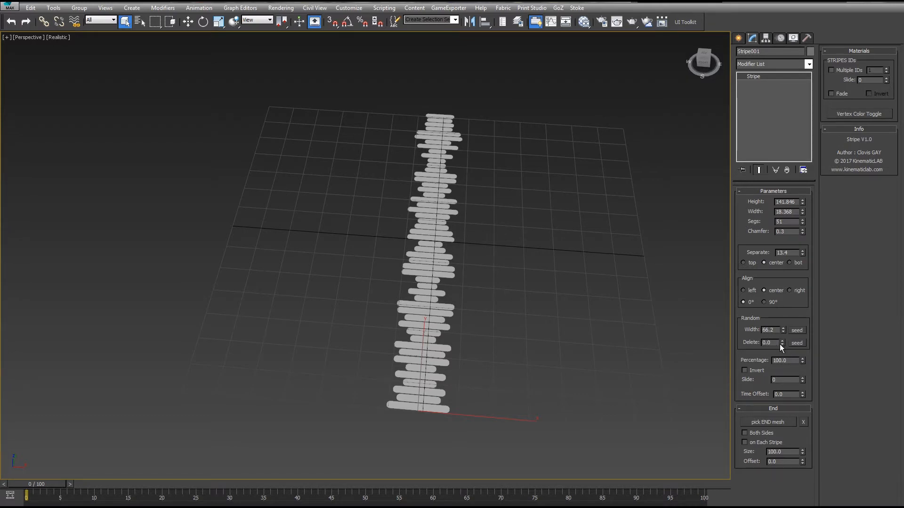
{"action": "left_click_drag", "start_coordinate": [781, 343], "coordinate": [699, 190]}
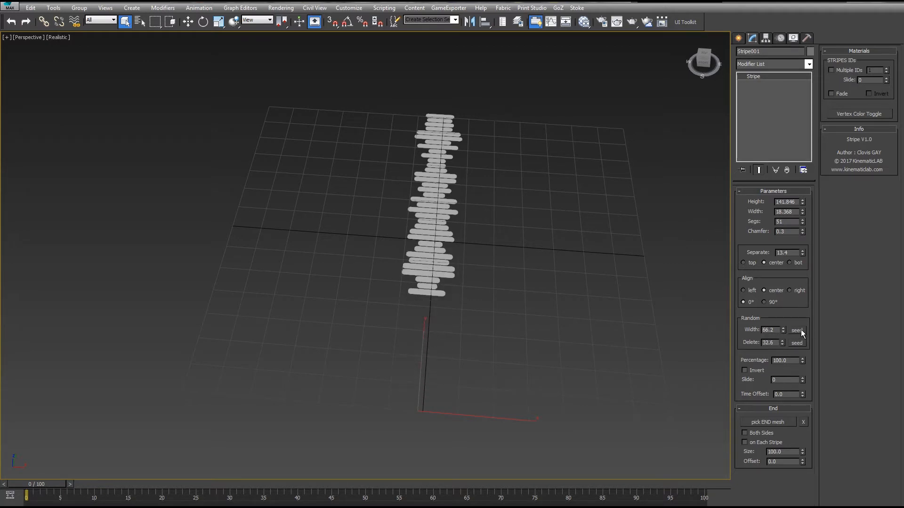
{"action": "left_click", "coordinate": [797, 343]}
{"action": "left_click", "coordinate": [796, 343]}
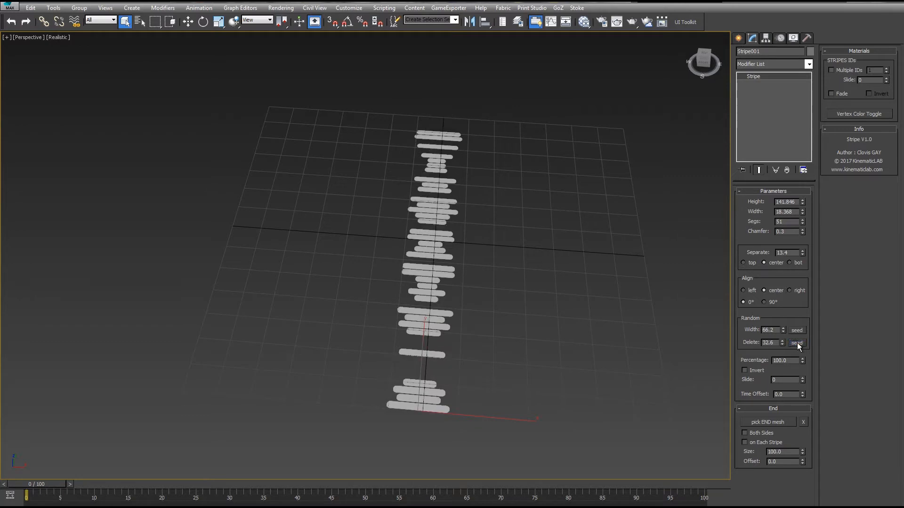
{"action": "left_click", "coordinate": [797, 342]}
{"action": "left_click", "coordinate": [796, 343]}
{"action": "left_click", "coordinate": [796, 342]}
{"action": "left_click", "coordinate": [796, 343]}
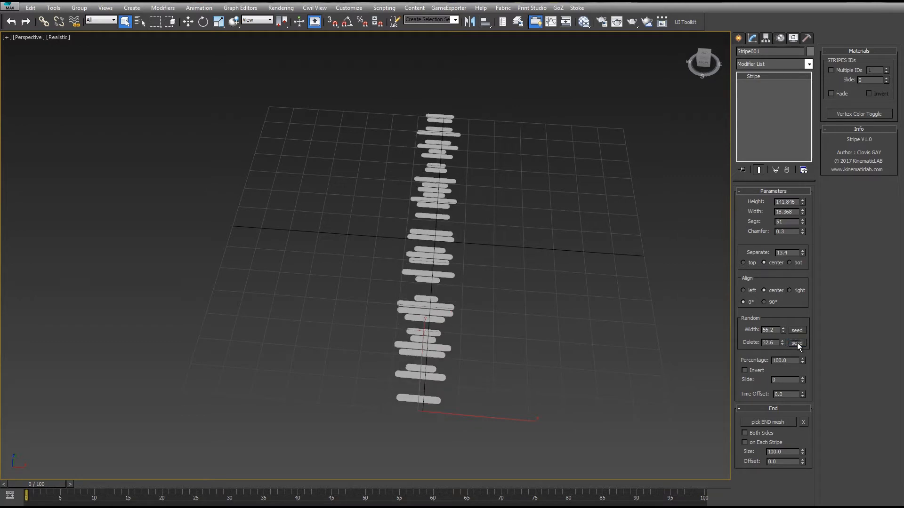
{"action": "left_click", "coordinate": [796, 343]}
{"action": "left_click", "coordinate": [796, 342]}
{"action": "left_click", "coordinate": [797, 343]}
{"action": "left_click", "coordinate": [796, 343]}
{"action": "left_click", "coordinate": [796, 342]}
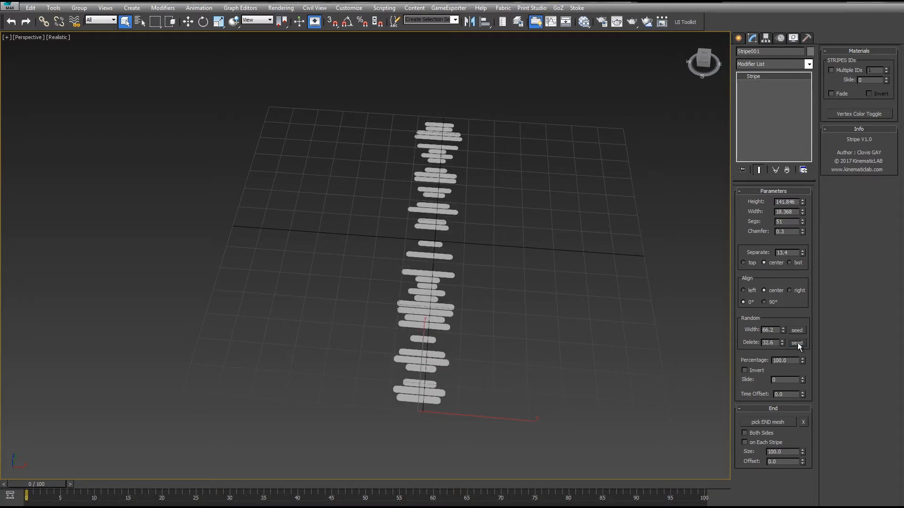
{"action": "left_click", "coordinate": [796, 343]}
{"action": "left_click", "coordinate": [797, 343]}
{"action": "left_click", "coordinate": [796, 344]}
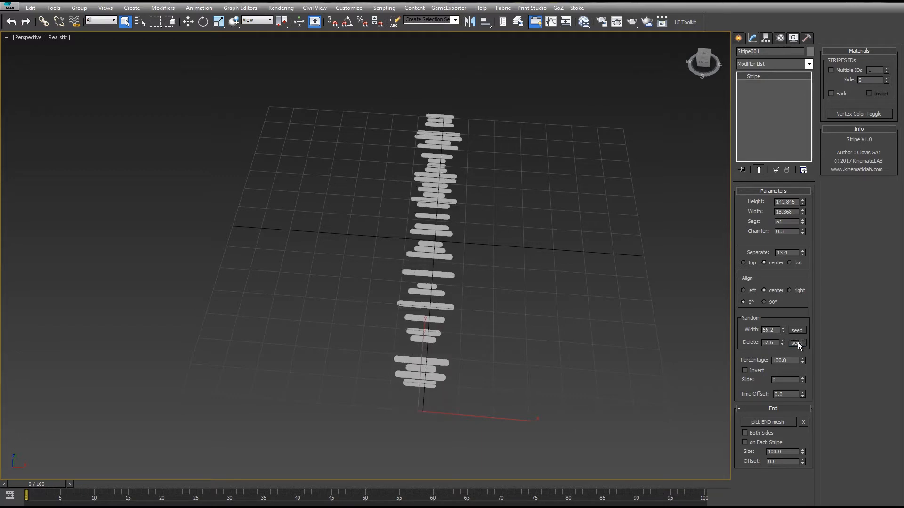
{"action": "left_click", "coordinate": [797, 343]}
- Reset the random width and random delete values to 0
{"action": "mouse_move", "coordinate": [541, 264]}
{"action": "middle_mouse_down"}
{"action": "mouse_move", "coordinate": [556, 260]}
{"action": "mouse_move", "coordinate": [539, 249]}
{"action": "middle_mouse_up"}
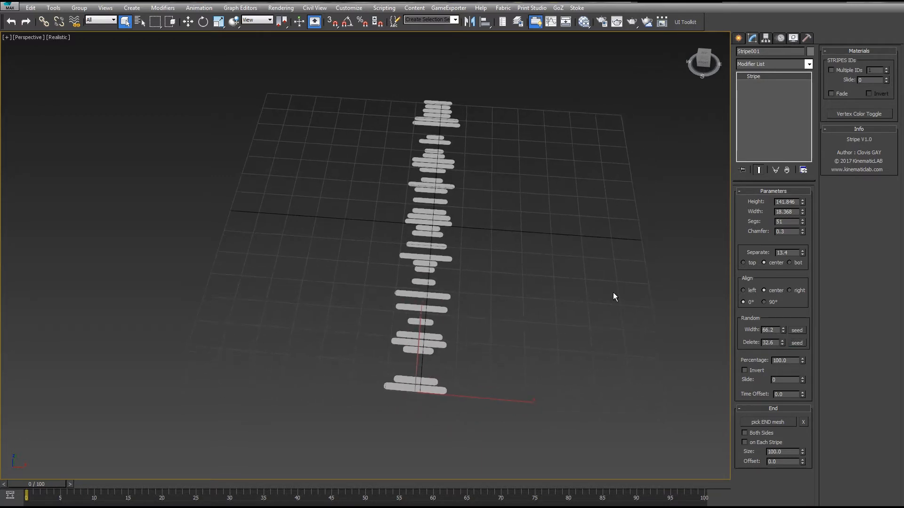
{"action": "right_click", "coordinate": [781, 343]}
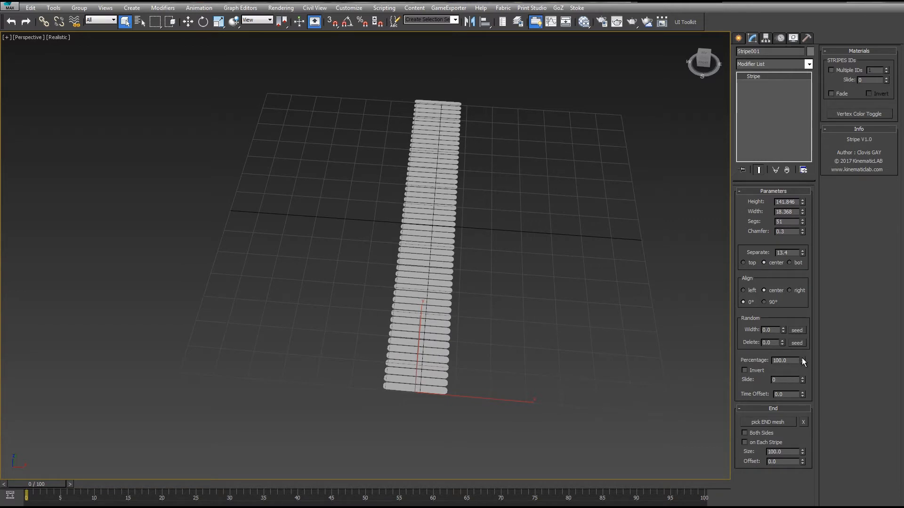
- Try the Percentage at 0 and 51 while toggling Invert, then restore the percentage to 100
{"action": "left_click_drag", "start_coordinate": [801, 357], "coordinate": [665, 221]}
{"action": "left_click_drag", "start_coordinate": [650, 346], "coordinate": [564, 30]}
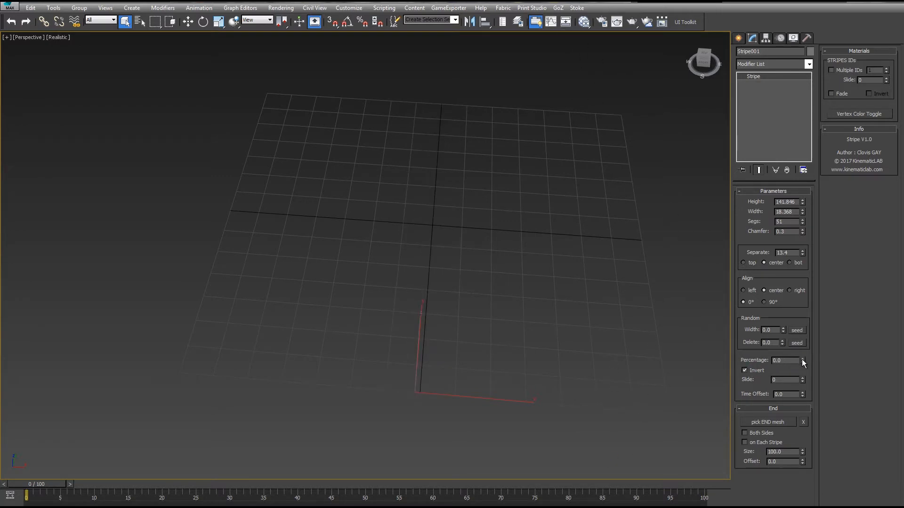
{"action": "left_click_drag", "start_coordinate": [801, 359], "coordinate": [758, 297]}
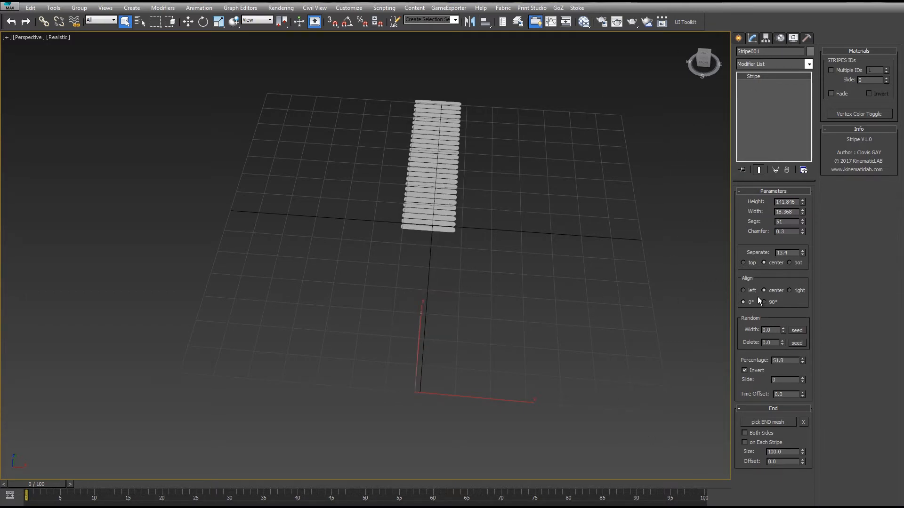
{"action": "left_click", "coordinate": [755, 371]}
{"action": "left_click", "coordinate": [755, 372]}
{"action": "left_click", "coordinate": [755, 371]}
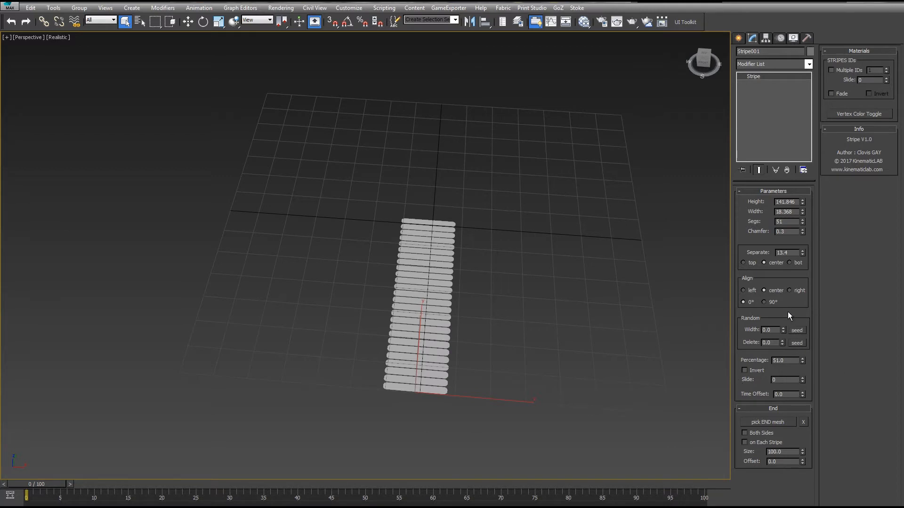
{"action": "left_click_drag", "start_coordinate": [801, 360], "coordinate": [800, 69]}
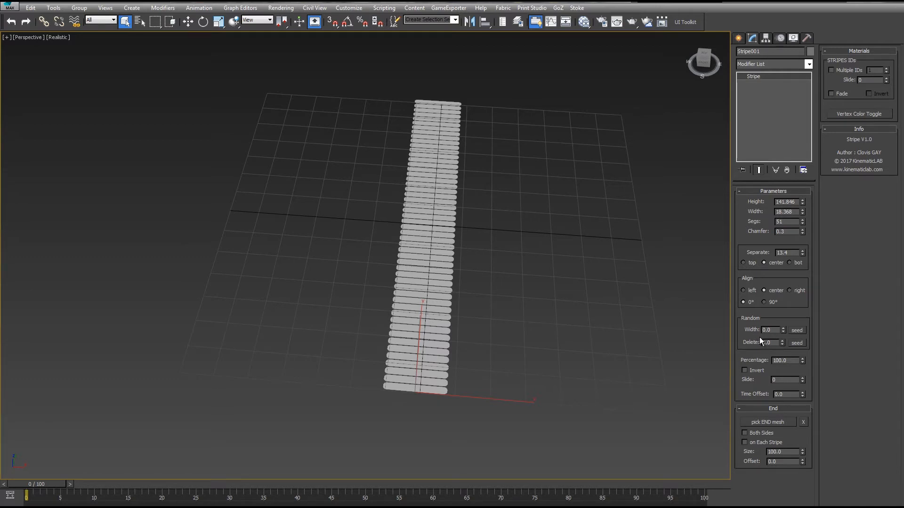
- Set the stripe's Slide value to 84 after briefly changing and resetting the percentage
{"action": "left_click_drag", "start_coordinate": [803, 379], "coordinate": [786, 332]}
{"action": "left_click_drag", "start_coordinate": [803, 361], "coordinate": [801, 416]}
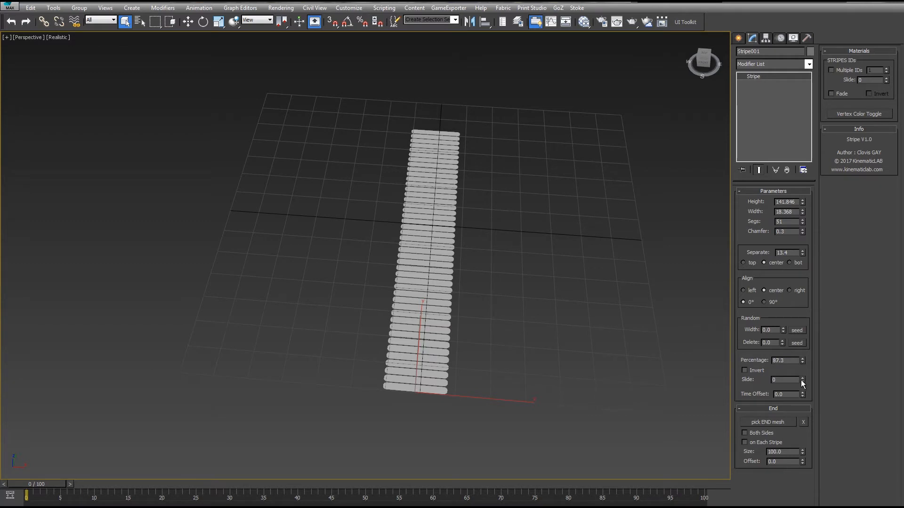
{"action": "left_click_drag", "start_coordinate": [802, 379], "coordinate": [783, 310]}
{"action": "right_click", "coordinate": [802, 361]}
{"action": "left_click_drag", "start_coordinate": [801, 379], "coordinate": [792, 322]}
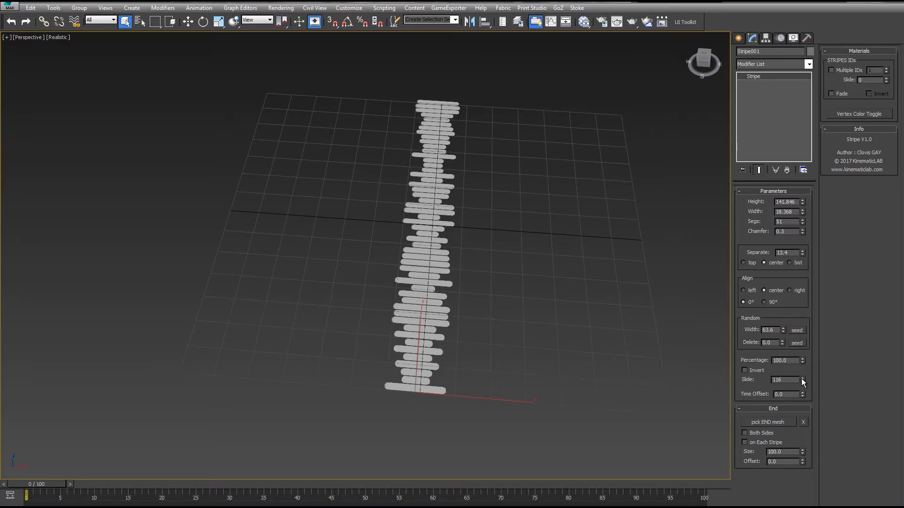
{"action": "left_click_drag", "start_coordinate": [802, 378], "coordinate": [797, 393]}
- Try a random delete of 38.2 on the sliding stripe
{"action": "left_click_drag", "start_coordinate": [781, 342], "coordinate": [799, 315]}
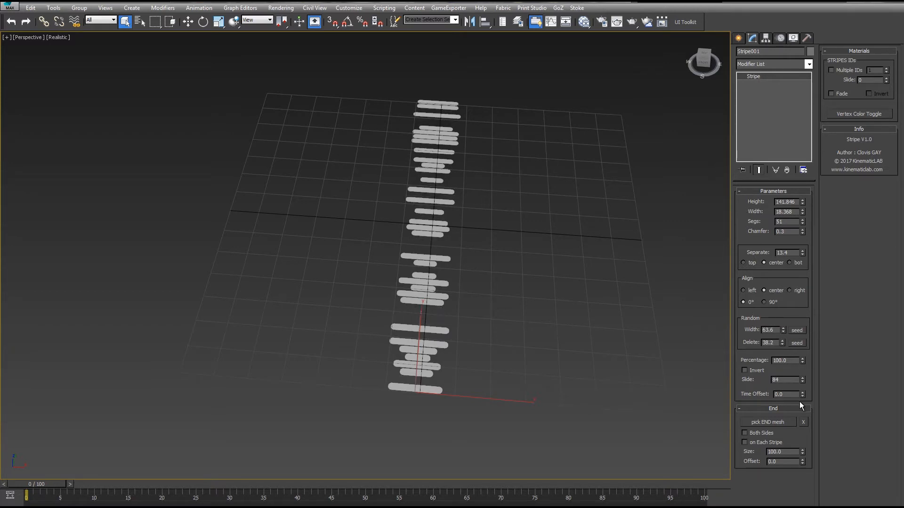
{"action": "left_click_drag", "start_coordinate": [801, 378], "coordinate": [793, 343]}
{"action": "right_click", "coordinate": [793, 343]}
{"action": "middle_click_drag", "start_coordinate": [581, 232], "coordinate": [566, 251]}
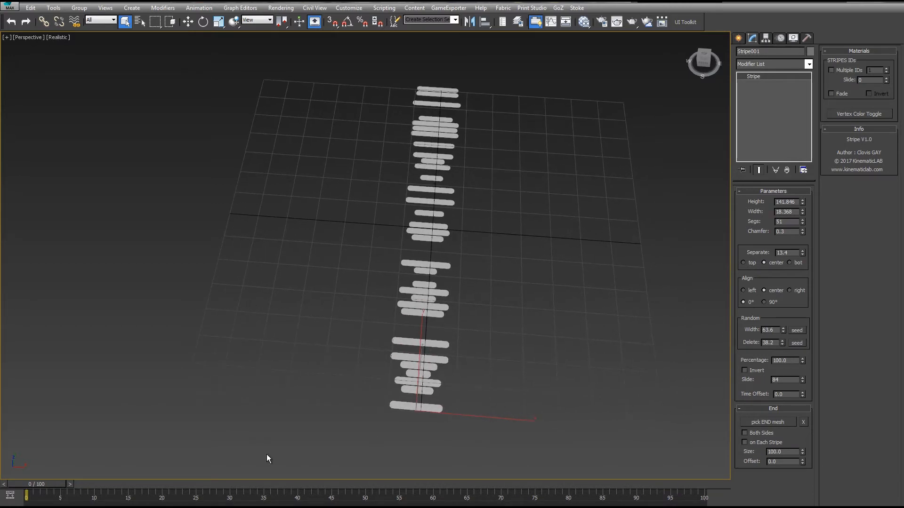
- Try keying the Slide value at frame 40 with Auto Key, then delete the keys and turn Auto Key off
{"action": "left_click_drag", "start_coordinate": [54, 486], "coordinate": [315, 484]}
{"action": "key", "text": "n"}
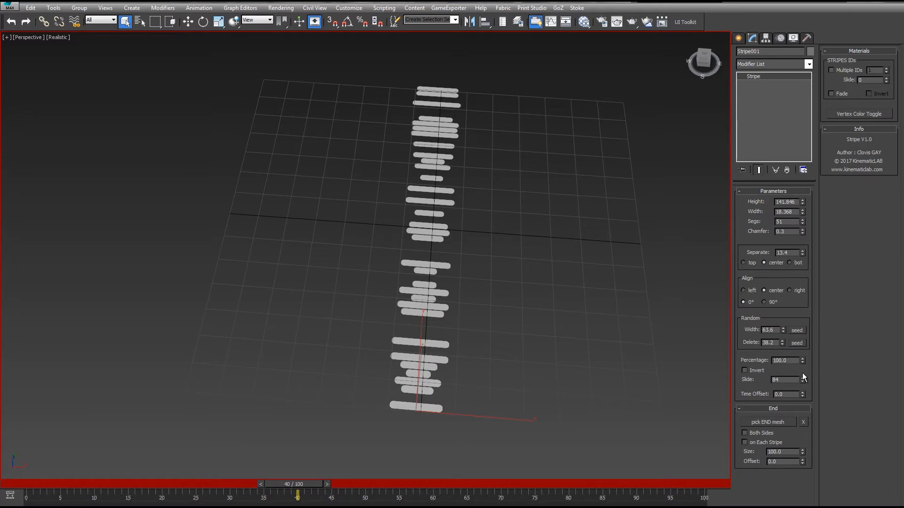
{"action": "right_click", "coordinate": [803, 380]}
{"action": "left_click_drag", "start_coordinate": [309, 487], "coordinate": [22, 489]}
{"action": "key", "text": "q"}
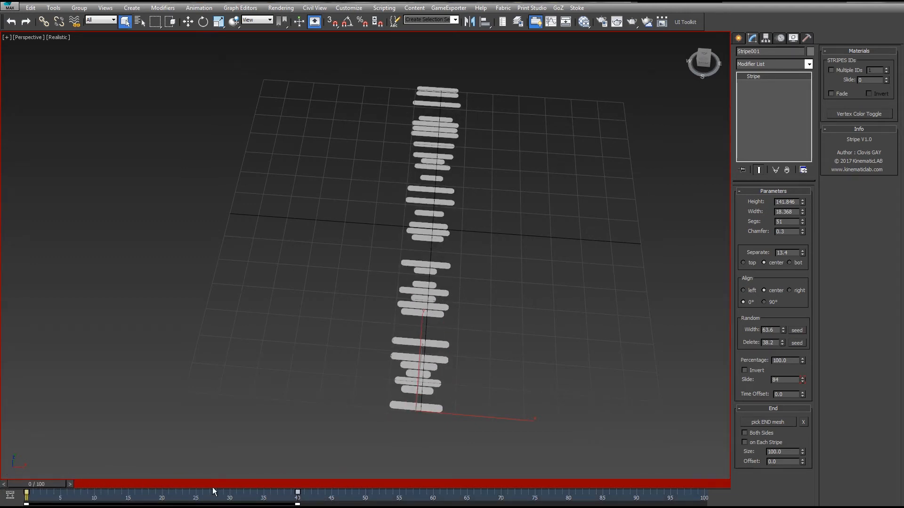
{"action": "key", "text": "Delete"}
{"action": "key", "text": "n"}
- Reset the random delete value to 0
{"action": "right_click", "coordinate": [782, 343]}
{"action": "left_click_drag", "start_coordinate": [782, 333], "coordinate": [782, 329]}
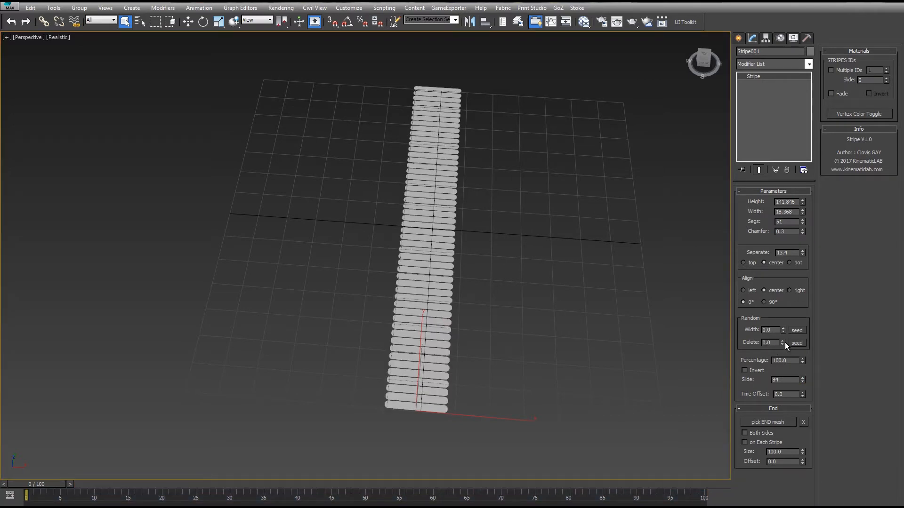
- Keyframe an increased random delete at frame 30 with Auto Key and delete the key at frame 0
{"action": "left_click", "coordinate": [236, 487]}
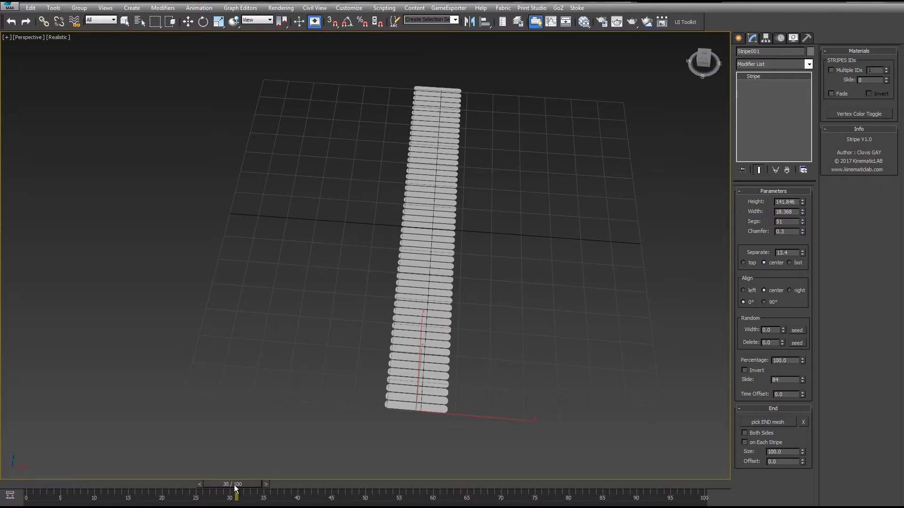
{"action": "key", "text": "n"}
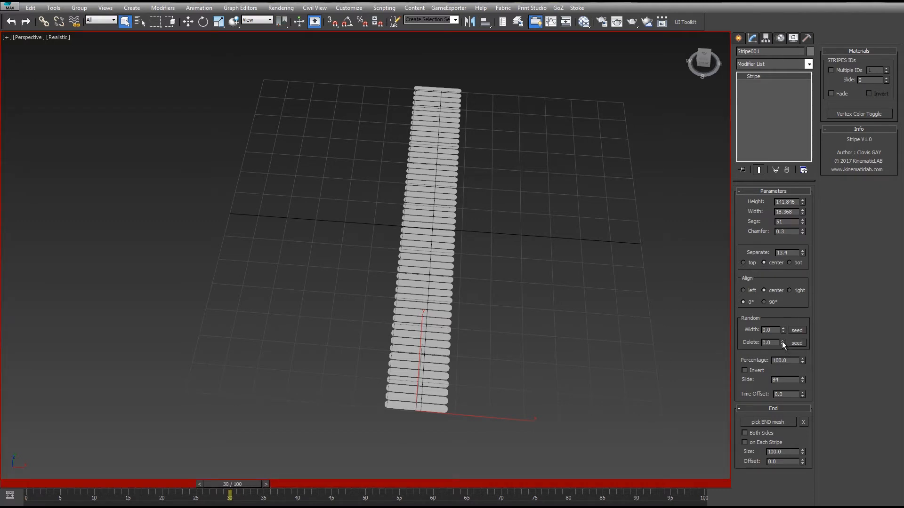
{"action": "left_click_drag", "start_coordinate": [781, 341], "coordinate": [781, 320]}
{"action": "left_click_drag", "start_coordinate": [240, 489], "coordinate": [19, 488]}
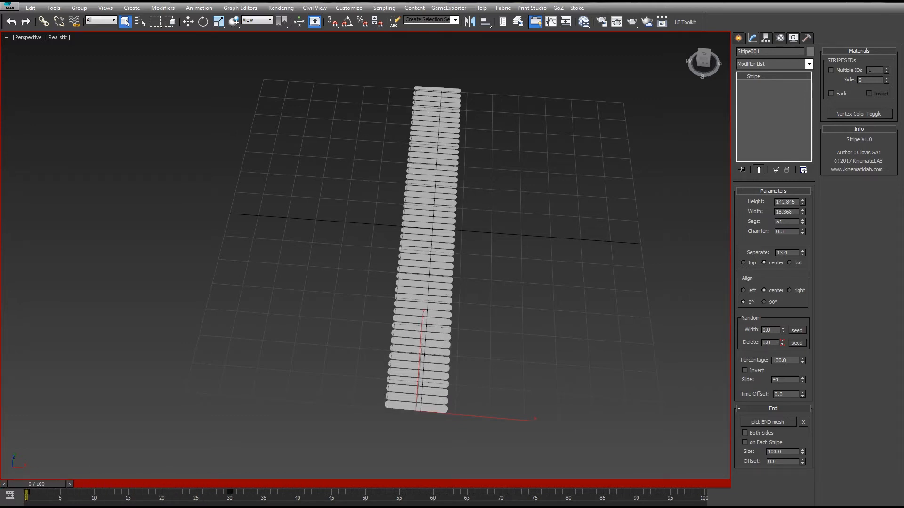
{"action": "key", "text": "n"}
{"action": "left_click_drag", "start_coordinate": [53, 490], "coordinate": [5, 499]}
{"action": "key", "text": "Delete"}
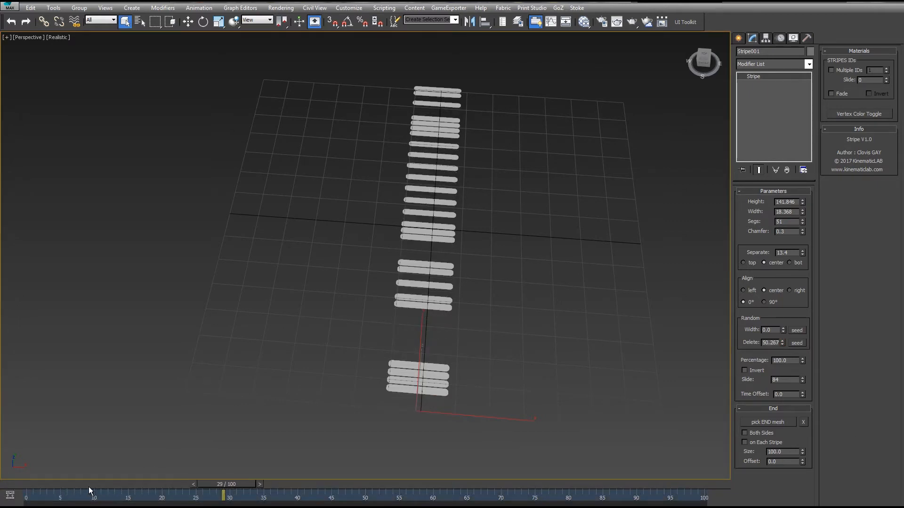
- Keyframe the percentage at 18.5 at frame 30 with Auto Key and reset the random delete to 0
{"action": "left_click", "coordinate": [232, 489]}
{"action": "key", "text": "n"}
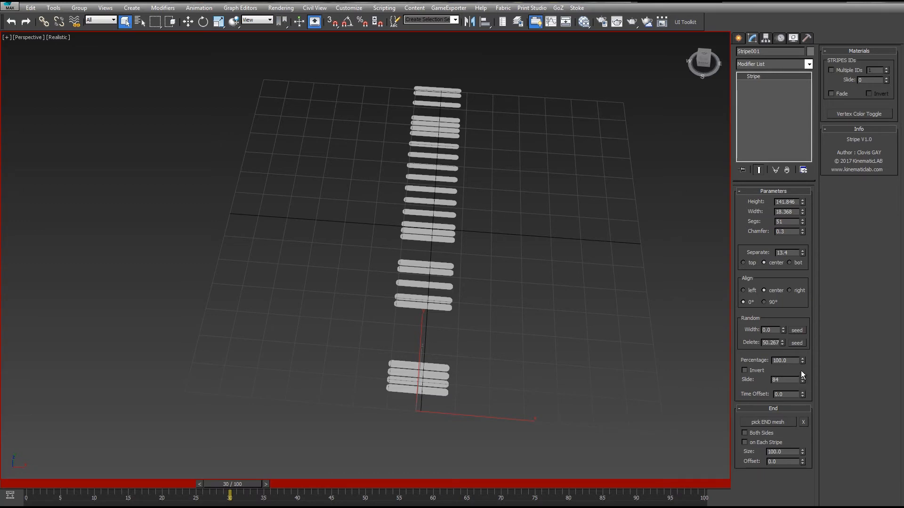
{"action": "left_click_drag", "start_coordinate": [802, 360], "coordinate": [803, 424]}
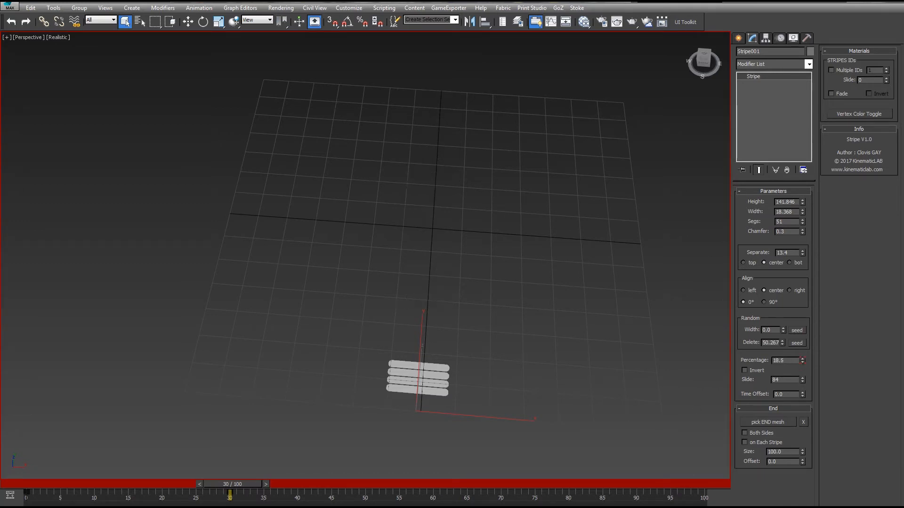
{"action": "key", "text": "n"}
{"action": "right_click", "coordinate": [782, 343]}
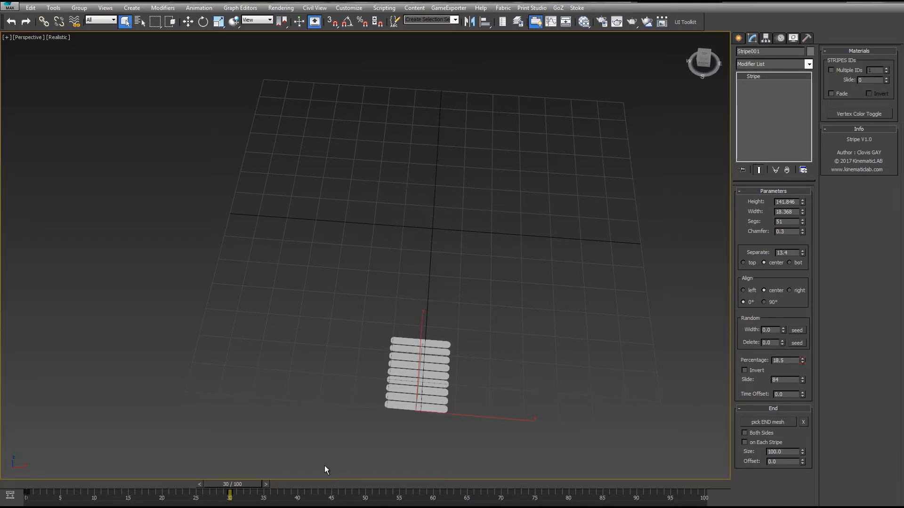
- Scrub the timeline back to frame 0 and open the Track View curve editor for the stripe
{"action": "mouse_move", "coordinate": [232, 484]}
{"action": "left_mouse_down"}
{"action": "mouse_move", "coordinate": [130, 484]}
{"action": "mouse_move", "coordinate": [244, 484]}
{"action": "left_mouse_up"}
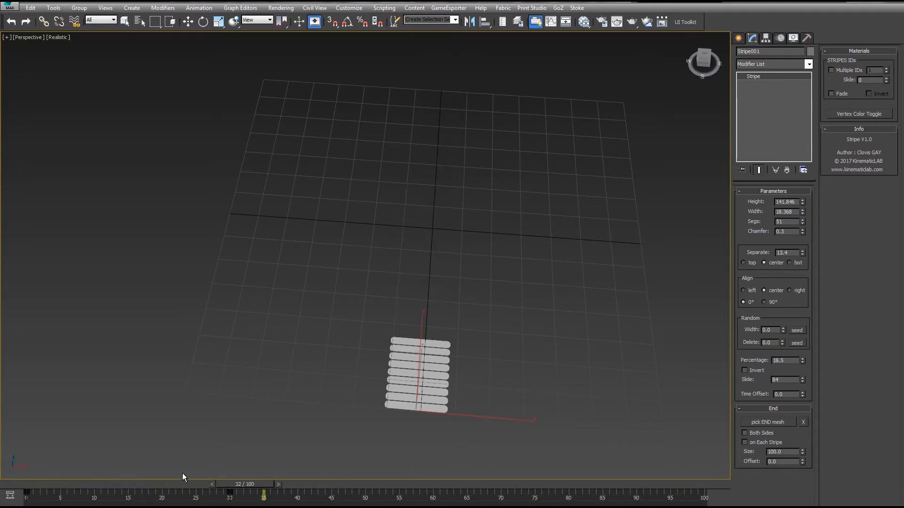
{"action": "left_click_drag", "start_coordinate": [182, 476], "coordinate": [29, 471]}
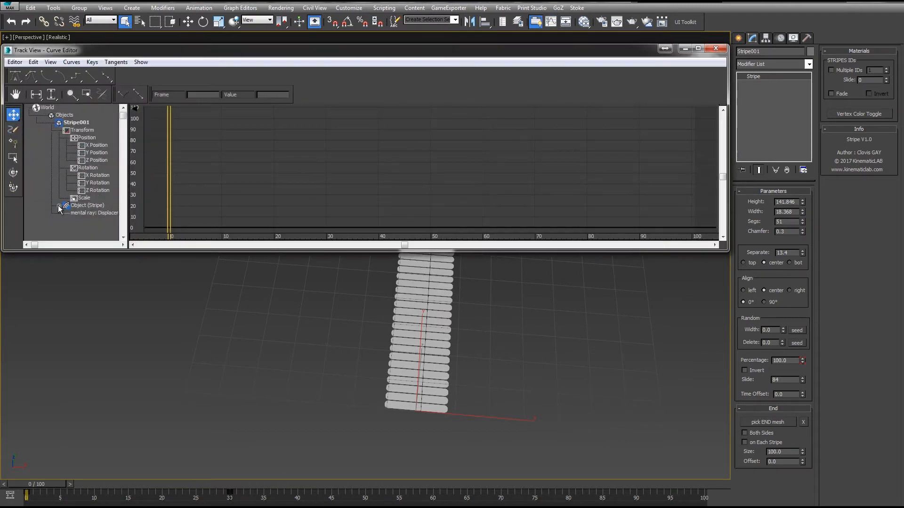
- Assign a Noise Float controller to the stripe's percentage track in the curve editor
{"action": "left_click", "coordinate": [59, 206]}
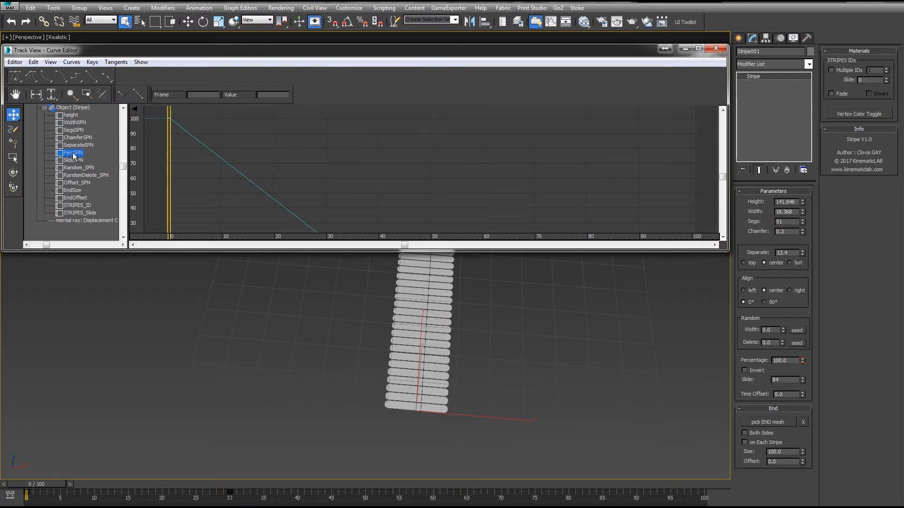
{"action": "right_click", "coordinate": [79, 154]}
{"action": "left_click", "coordinate": [98, 166]}
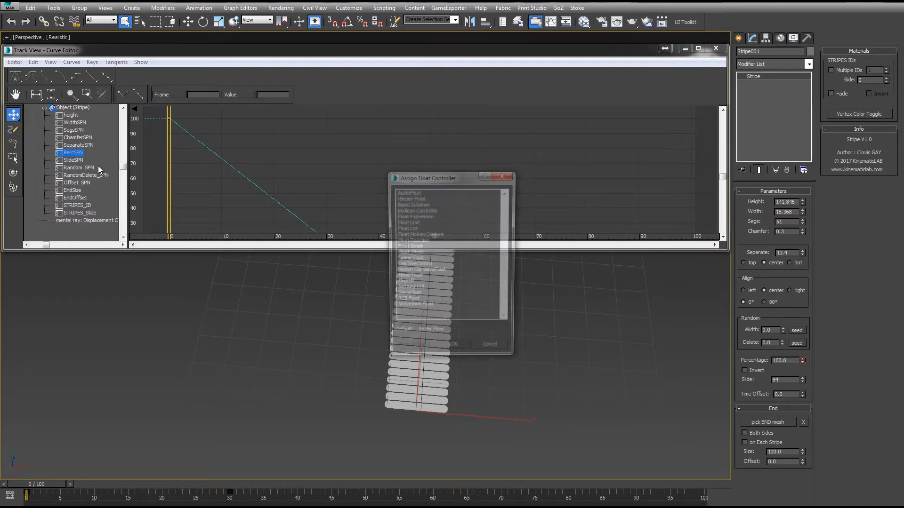
{"action": "double_click", "coordinate": [408, 278]}
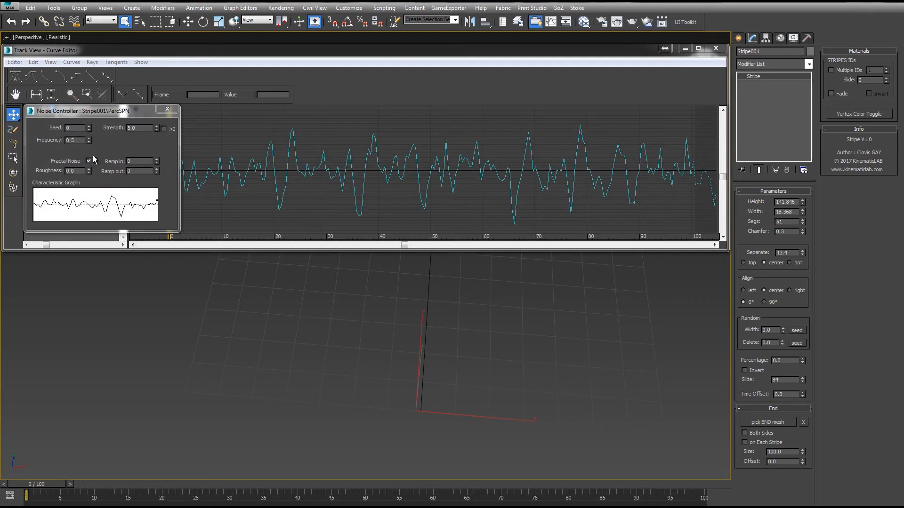
- Set the noise strength to 100, enable the >0 limit, set frequency to 0.05 and turn off Fractal Noise
{"action": "double_click", "coordinate": [145, 130]}
{"action": "type", "text": "10"}
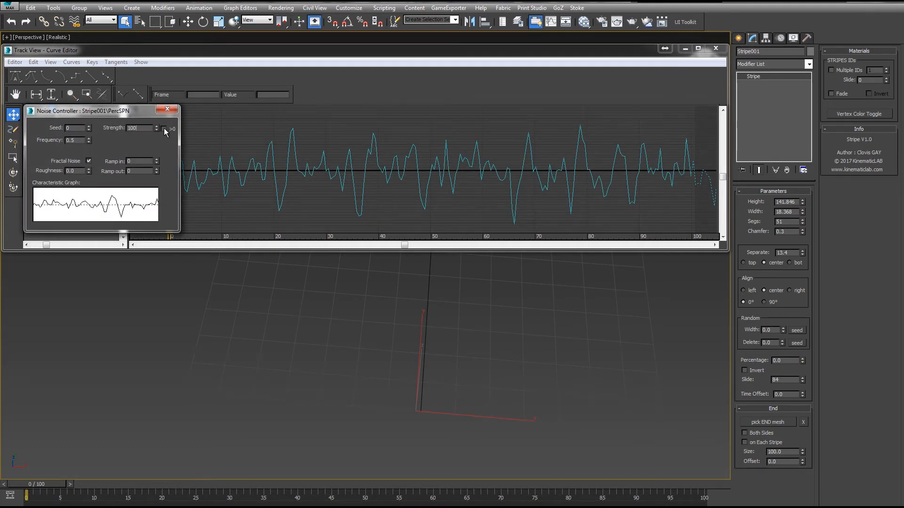
{"action": "type", "text": "0"}
{"action": "left_click", "coordinate": [164, 129]}
{"action": "double_click", "coordinate": [75, 141]}
{"action": "type", "text": "0.05"}
{"action": "key", "text": "Return"}
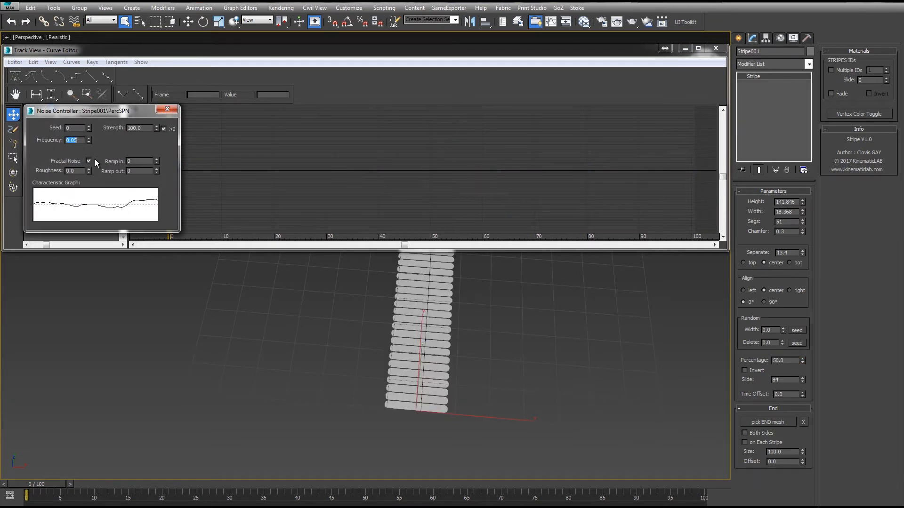
{"action": "left_click", "coordinate": [89, 161]}
- Play the animation and raise the noise seed to 2
{"action": "scroll", "coordinate": [427, 325], "scroll_direction": "down", "scroll_amount": 5}
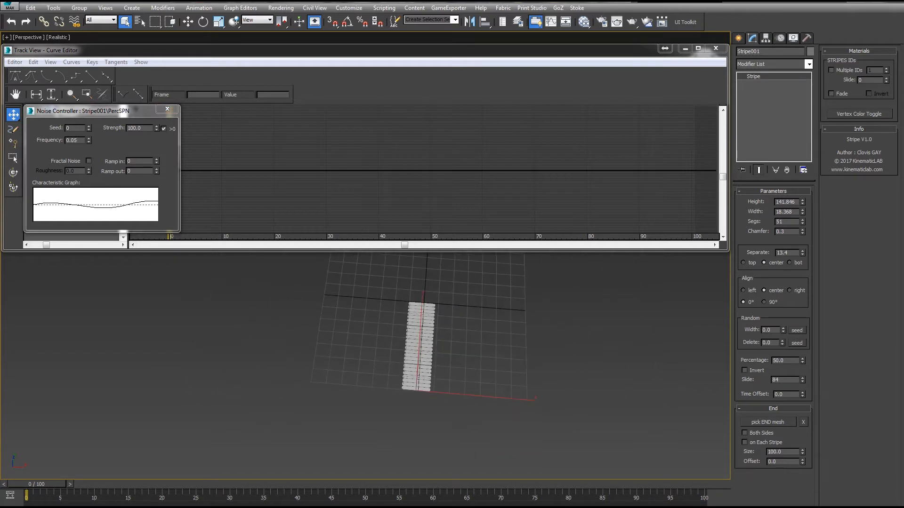
{"action": "key", "text": "slash"}
{"action": "middle_click_drag", "start_coordinate": [551, 343], "coordinate": [479, 353]}
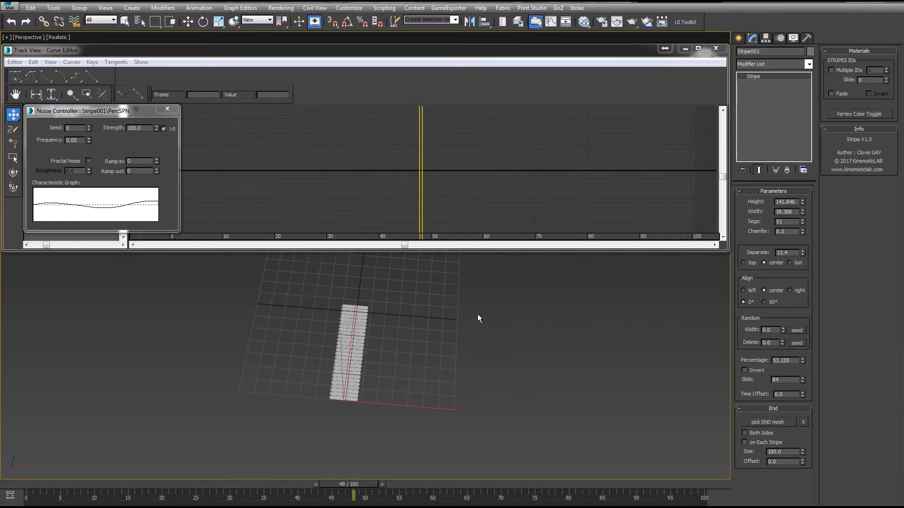
{"action": "middle_click_drag", "start_coordinate": [478, 315], "coordinate": [423, 342]}
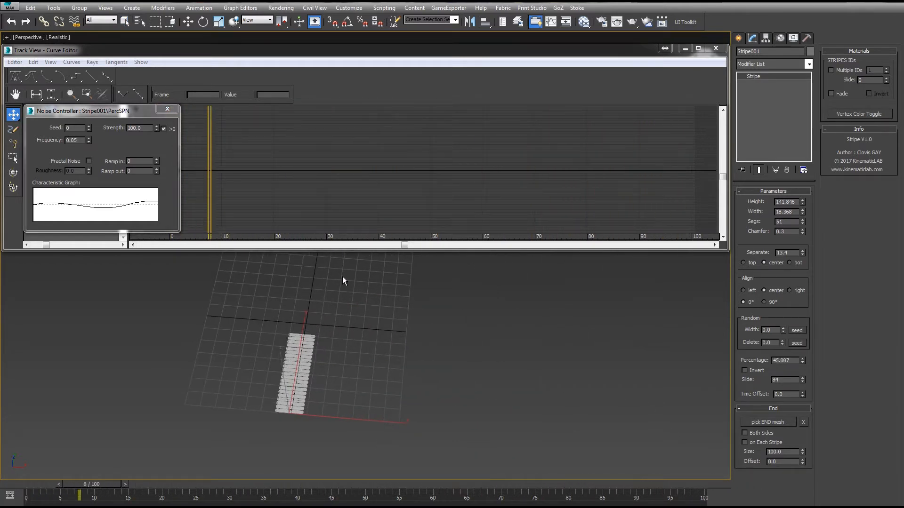
{"action": "left_click", "coordinate": [88, 127]}
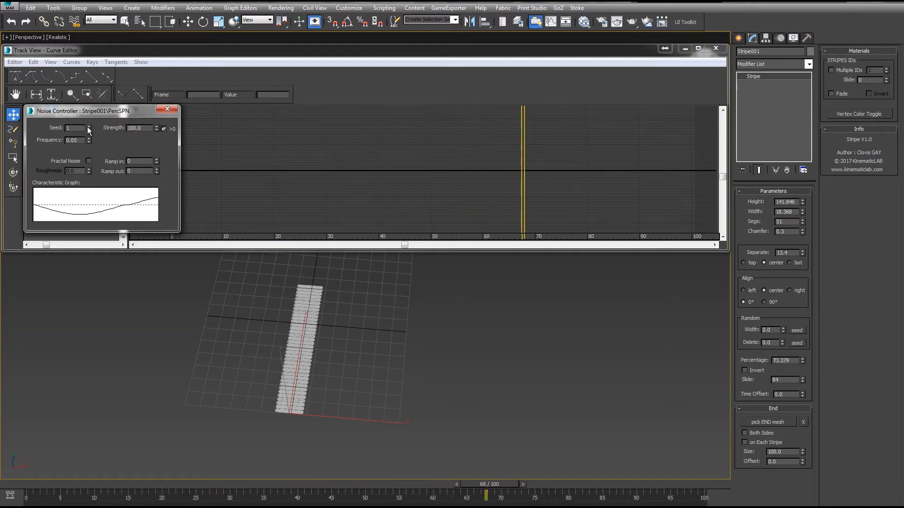
{"action": "left_click", "coordinate": [88, 126]}
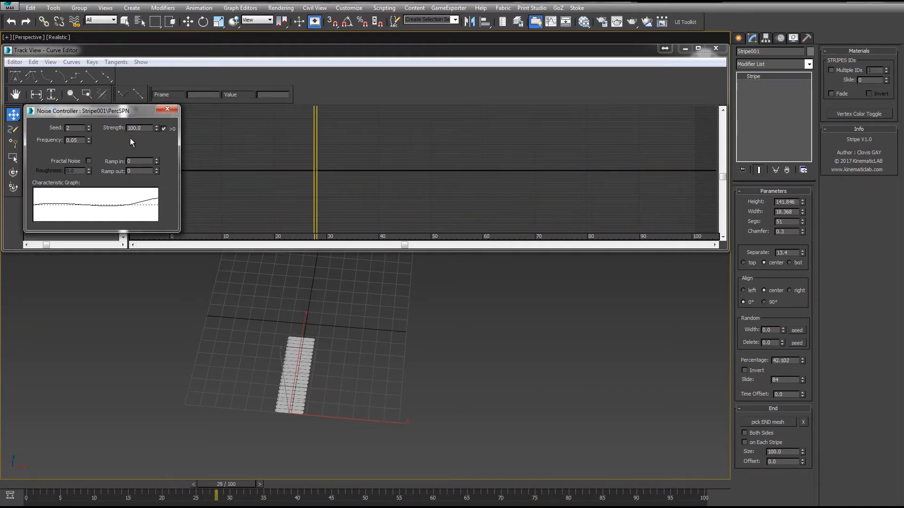
- Set the random width to 71.5 and close the Noise Controller dialog
{"action": "left_click_drag", "start_coordinate": [783, 328], "coordinate": [782, 321]}
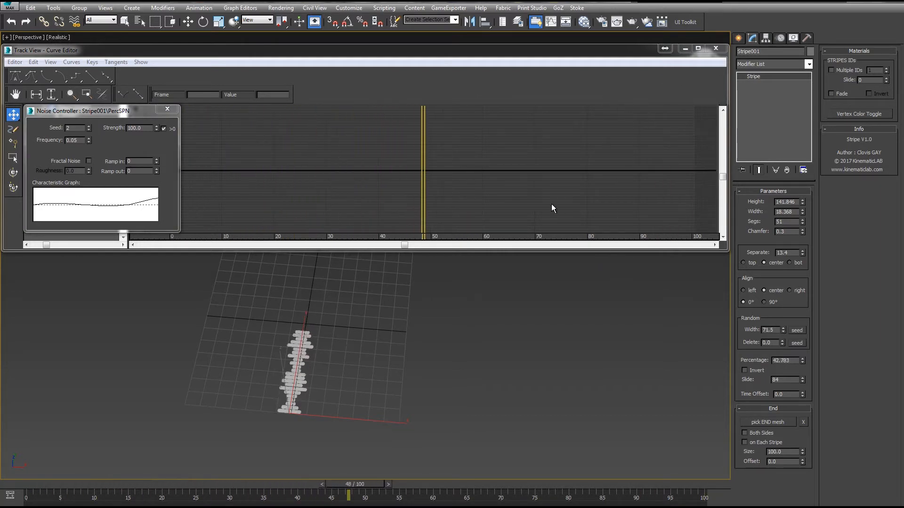
{"action": "left_click", "coordinate": [166, 110]}
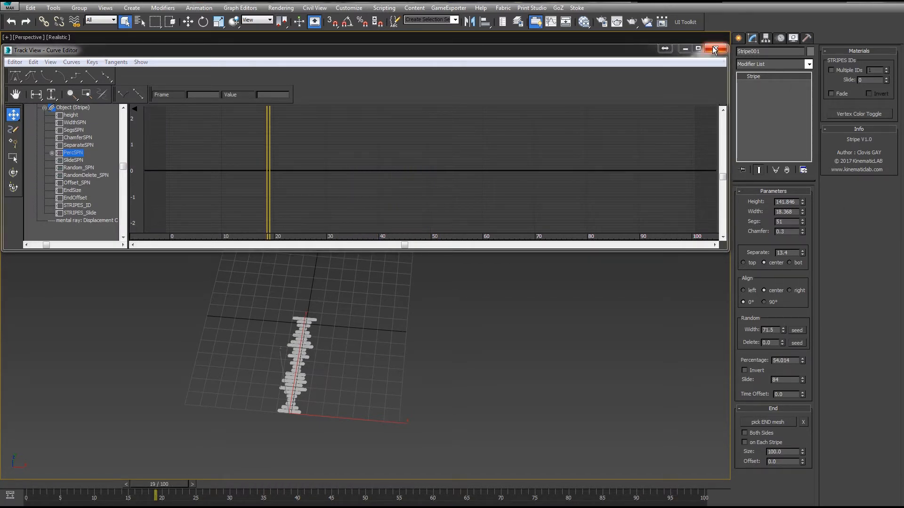
- Replace the percentage track's controller with a Bezier Float controller
{"action": "right_click", "coordinate": [69, 157]}
{"action": "left_click", "coordinate": [109, 178]}
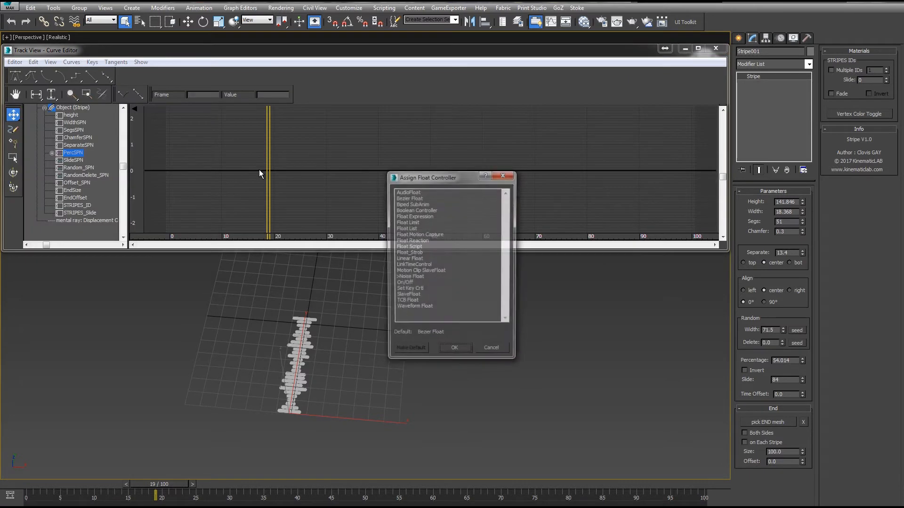
{"action": "left_click", "coordinate": [408, 199]}
{"action": "double_click", "coordinate": [407, 199]}
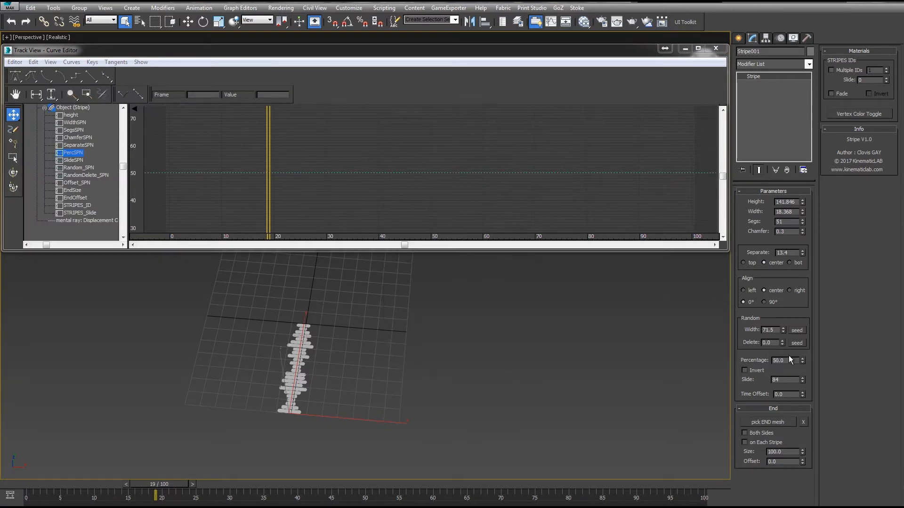
- Set the percentage to 100 and close the Track View curve editor
{"action": "left_click_drag", "start_coordinate": [803, 362], "coordinate": [689, 58]}
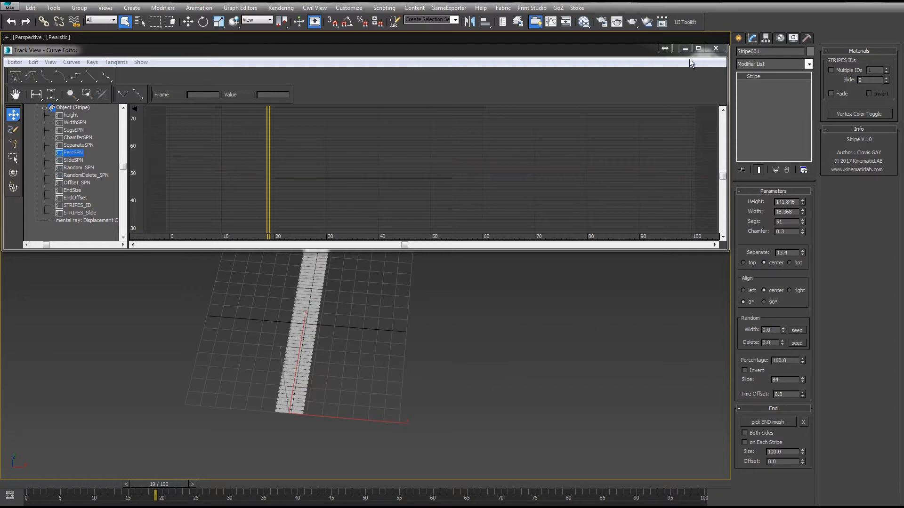
{"action": "left_click", "coordinate": [715, 49]}
- With Auto Key on, keyframe the width at 42.368 at frame 20 and 7.568 at frame 40
{"action": "middle_click_drag", "start_coordinate": [484, 195], "coordinate": [530, 186]}
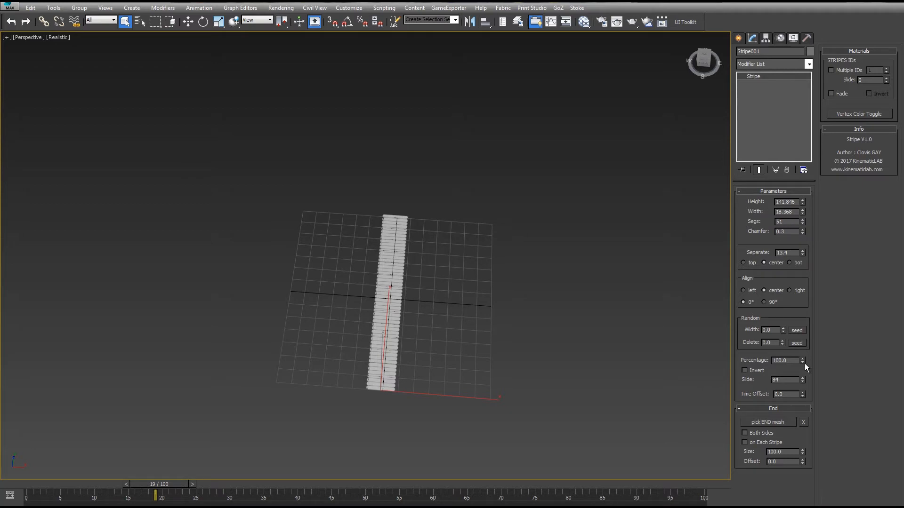
{"action": "middle_click_drag", "start_coordinate": [461, 292], "coordinate": [498, 282]}
{"action": "scroll", "coordinate": [498, 282], "scroll_direction": "up", "scroll_amount": 3}
{"action": "middle_click_drag", "start_coordinate": [555, 194], "coordinate": [554, 208]}
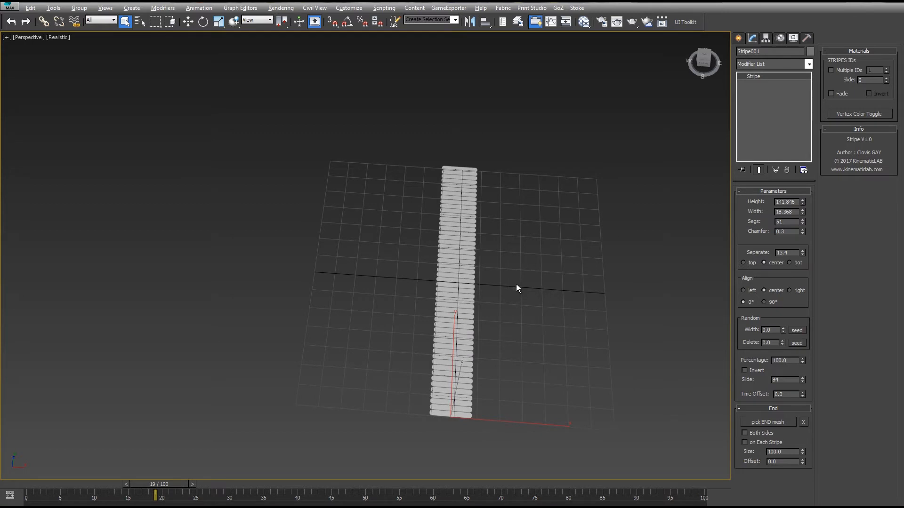
{"action": "middle_click_drag", "start_coordinate": [518, 285], "coordinate": [490, 284], "text": "alt"}
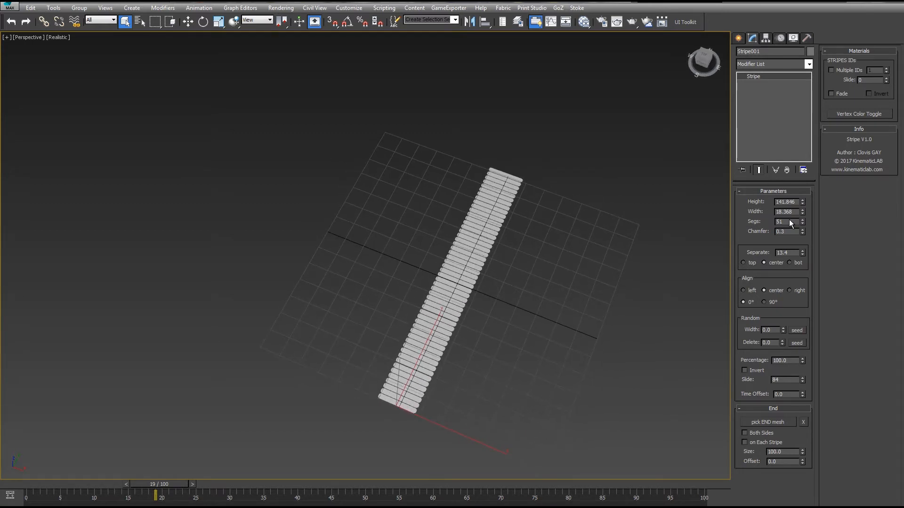
{"action": "left_click_drag", "start_coordinate": [160, 488], "coordinate": [162, 488]}
{"action": "key", "text": "n"}
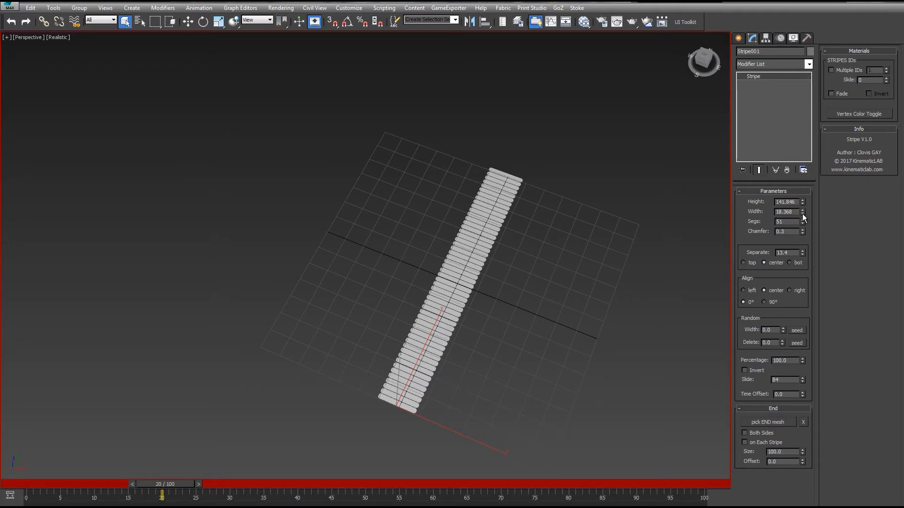
{"action": "left_click_drag", "start_coordinate": [802, 214], "coordinate": [778, 98]}
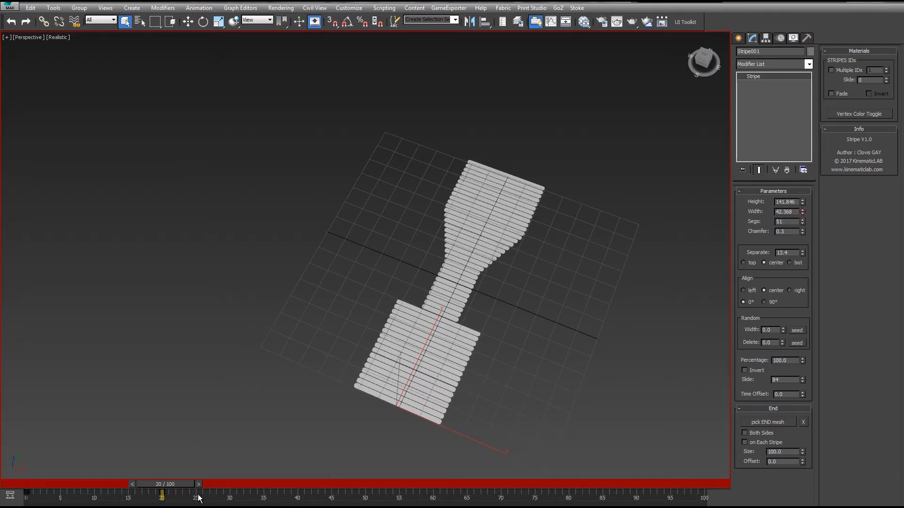
{"action": "left_click_drag", "start_coordinate": [253, 483], "coordinate": [317, 485]}
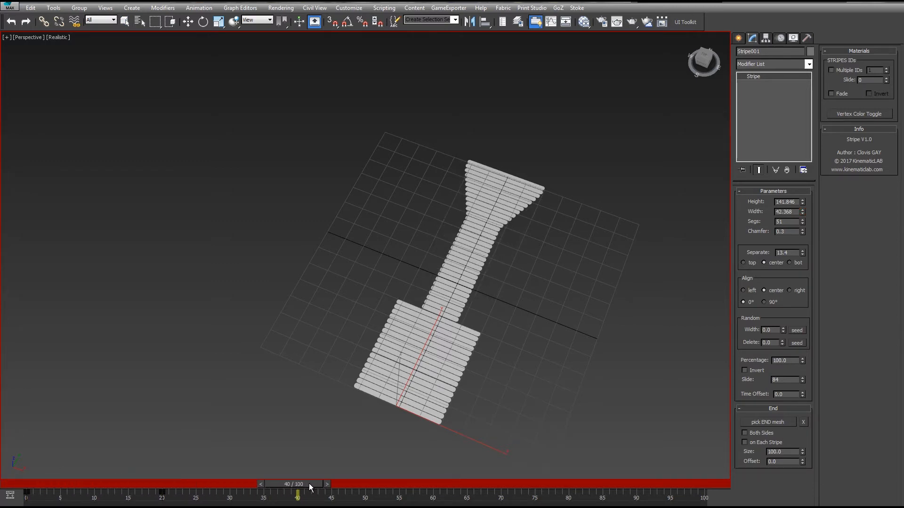
{"action": "left_click_drag", "start_coordinate": [802, 214], "coordinate": [775, 393]}
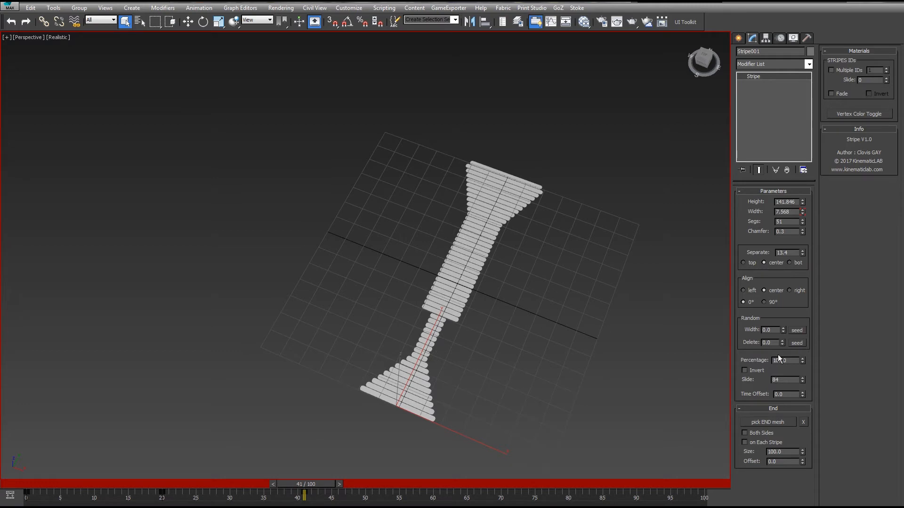
- Return to the start of the timeline and reset the slide value to 0
{"action": "left_click_drag", "start_coordinate": [304, 493], "coordinate": [1, 467]}
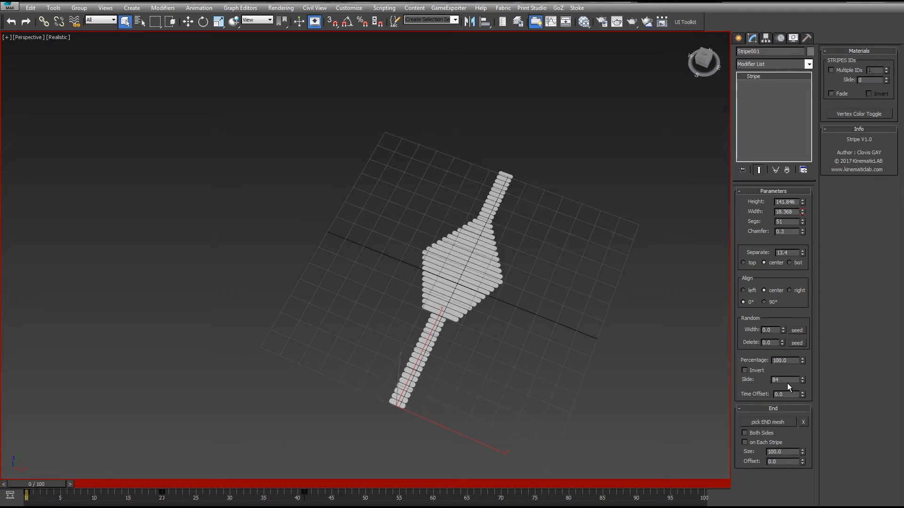
{"action": "right_click", "coordinate": [802, 382]}
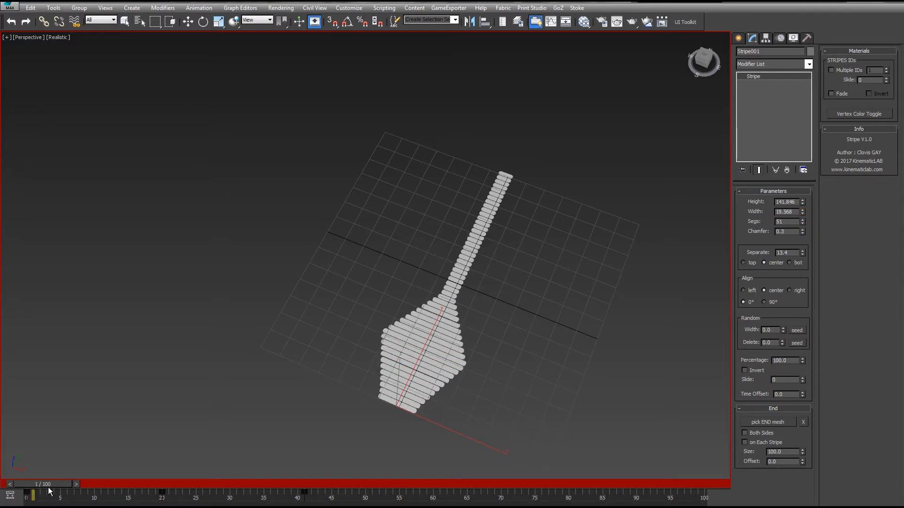
- Retime the width keyframes by moving them to earlier frames in the track bar
{"action": "left_click_drag", "start_coordinate": [49, 491], "coordinate": [147, 471]}
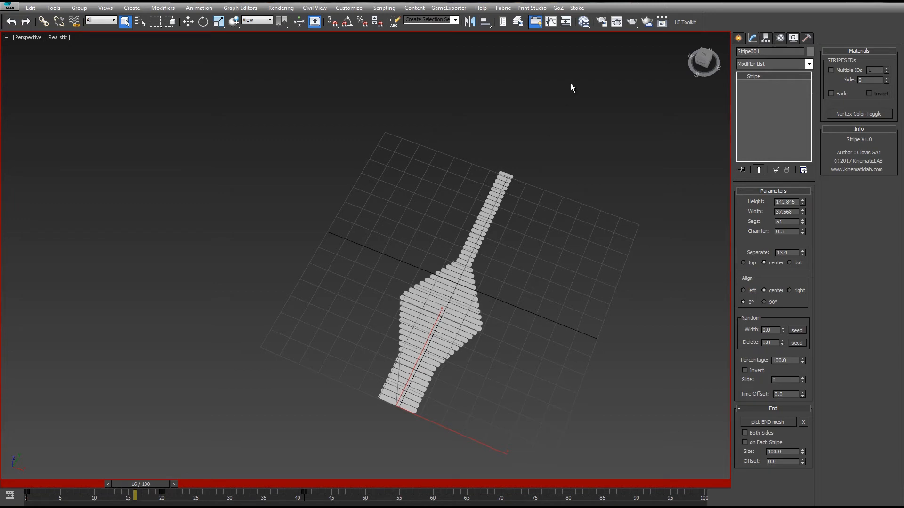
{"action": "left_click_drag", "start_coordinate": [332, 499], "coordinate": [102, 497]}
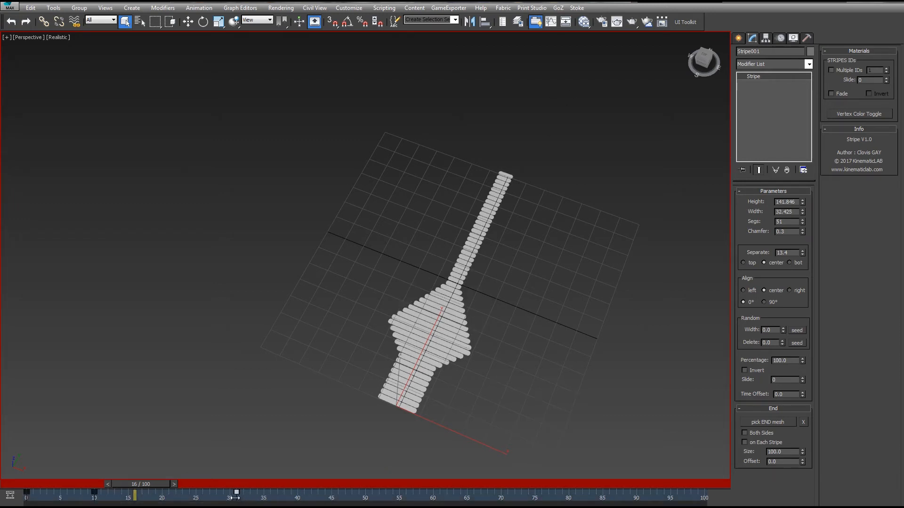
{"action": "left_click_drag", "start_coordinate": [156, 485], "coordinate": [243, 473]}
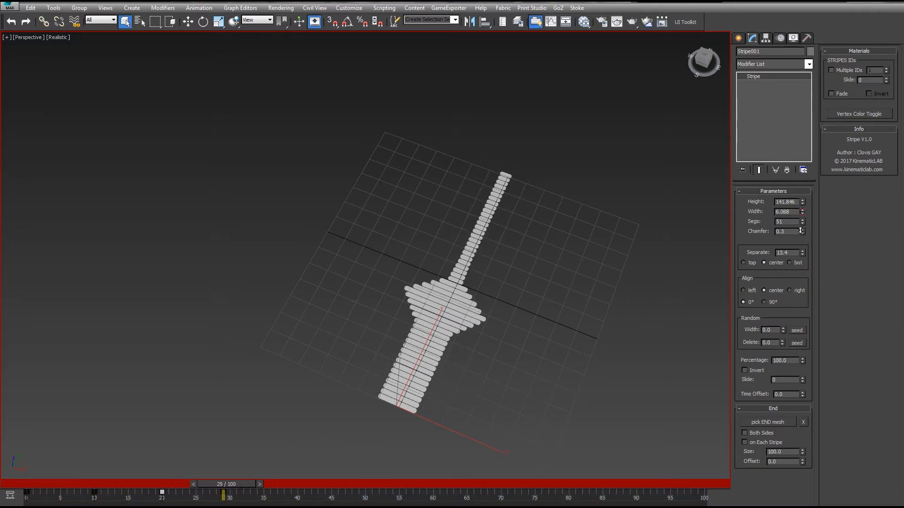
{"action": "left_click_drag", "start_coordinate": [211, 499], "coordinate": [153, 484]}
- Scrub the timeline to review the width animation and turn off Auto Key
{"action": "middle_click_drag", "start_coordinate": [431, 321], "coordinate": [451, 314]}
{"action": "scroll", "coordinate": [452, 314], "scroll_direction": "up", "scroll_amount": 3}
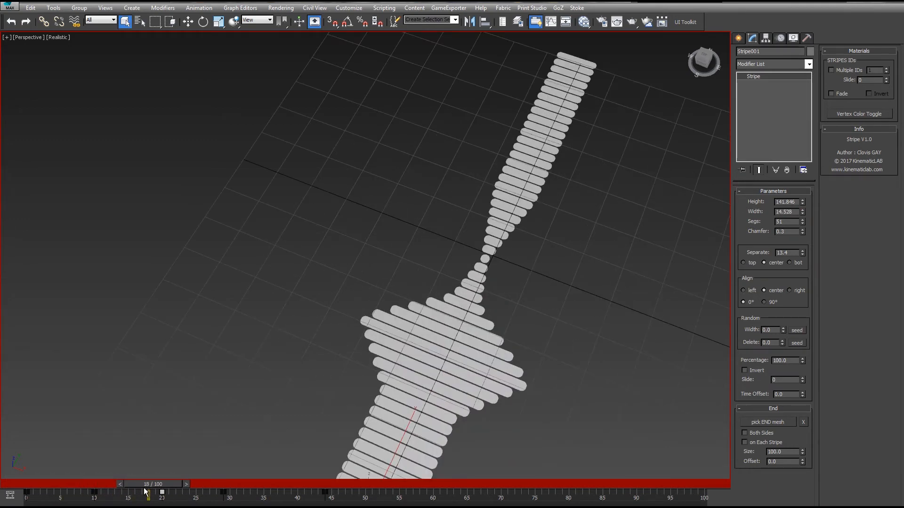
{"action": "left_click_drag", "start_coordinate": [151, 489], "coordinate": [236, 491]}
{"action": "key", "text": "n"}
- Set the time offset to 45.3
{"action": "scroll", "coordinate": [613, 264], "scroll_direction": "down", "scroll_amount": 3}
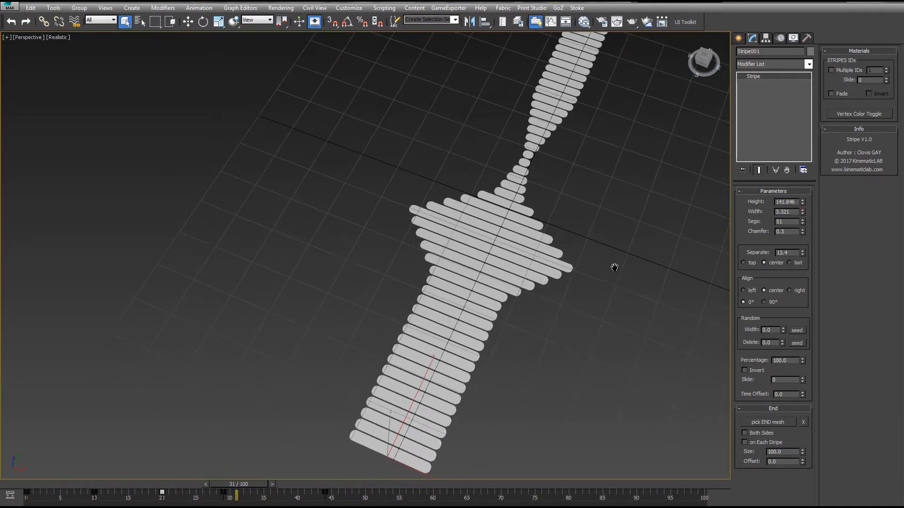
{"action": "left_click_drag", "start_coordinate": [803, 394], "coordinate": [745, 63]}
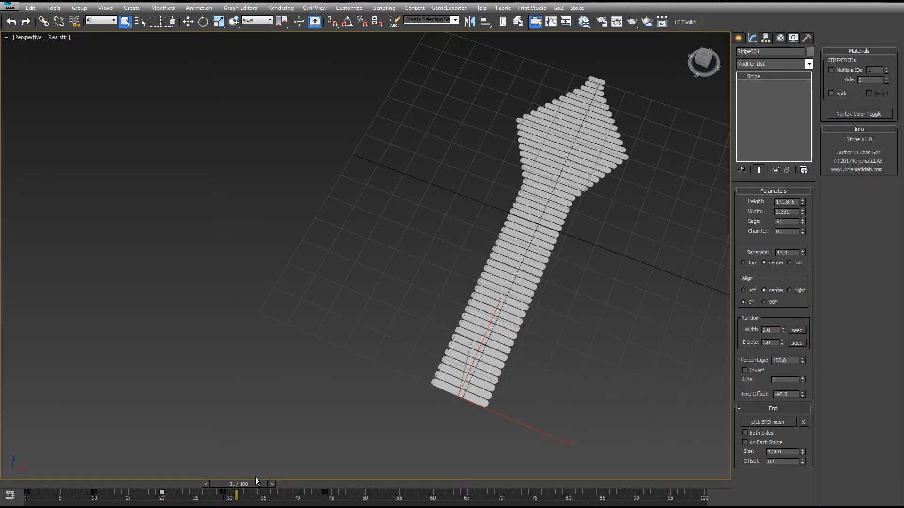
- Scrub and play the animation to review the time offset effect
{"action": "left_click_drag", "start_coordinate": [255, 478], "coordinate": [526, 400]}
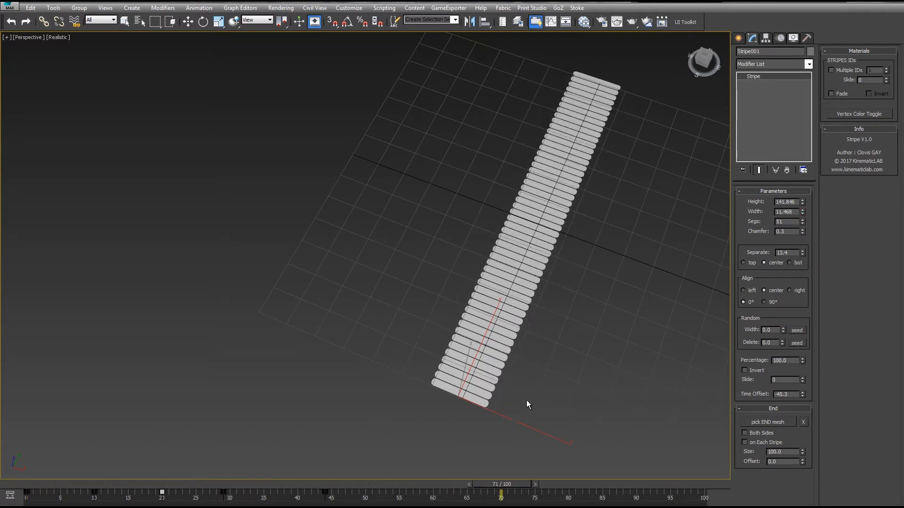
{"action": "left_click_drag", "start_coordinate": [325, 416], "coordinate": [417, 425]}
{"action": "left_click_drag", "start_coordinate": [646, 412], "coordinate": [2, 409]}
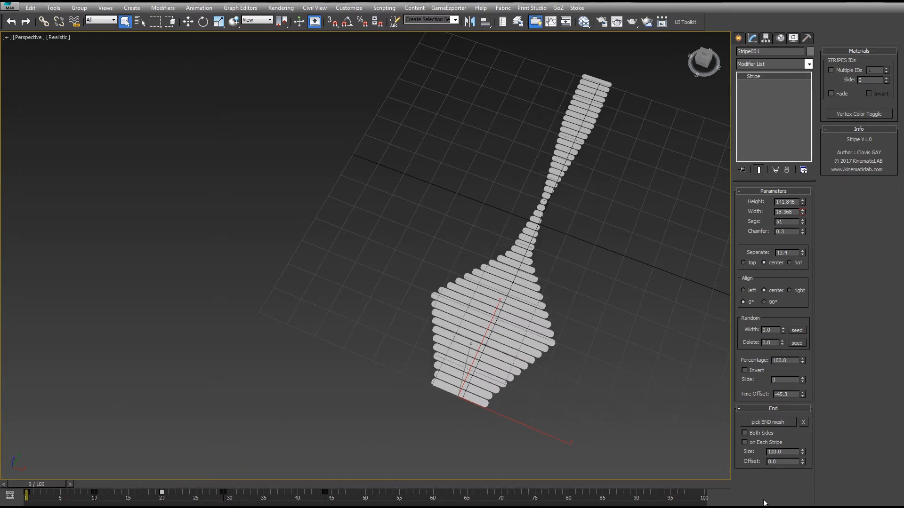
{"action": "key", "text": "slash"}
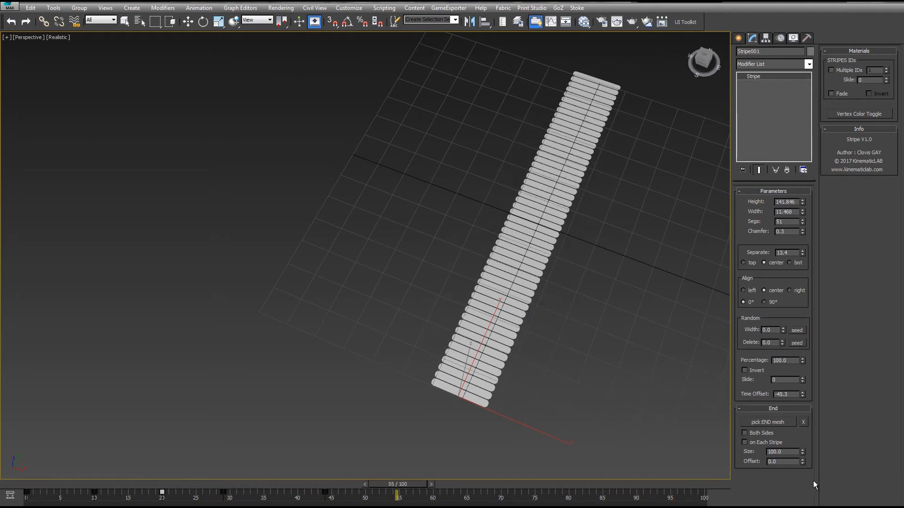
{"action": "key", "text": "Home"}
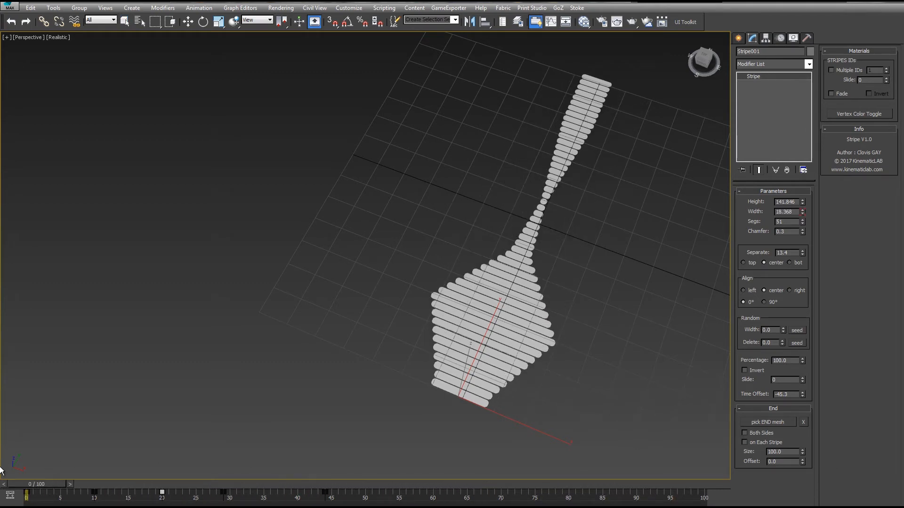
- Delete all the width keyframes from the timeline
{"action": "left_click_drag", "start_coordinate": [371, 503], "coordinate": [16, 493]}
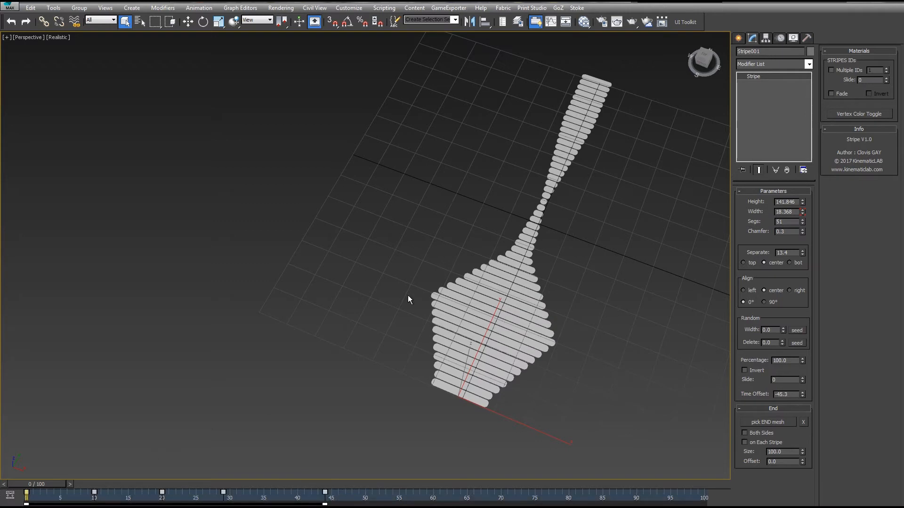
{"action": "key", "text": "Delete"}
- Assign a Noise Float controller to the stripe's width track in the Curve Editor
{"action": "left_click", "coordinate": [551, 23]}
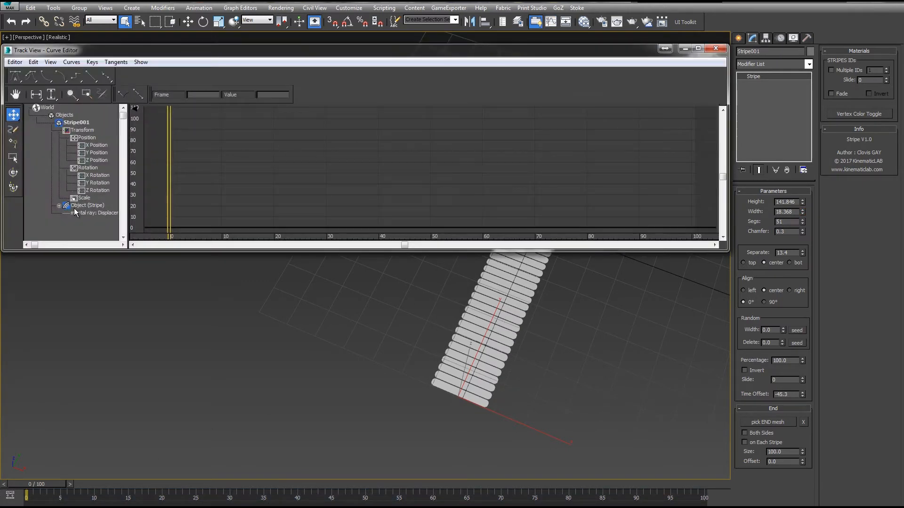
{"action": "left_click", "coordinate": [58, 205]}
{"action": "scroll", "coordinate": [66, 188], "scroll_direction": "down", "scroll_amount": 4}
{"action": "left_click", "coordinate": [82, 167]}
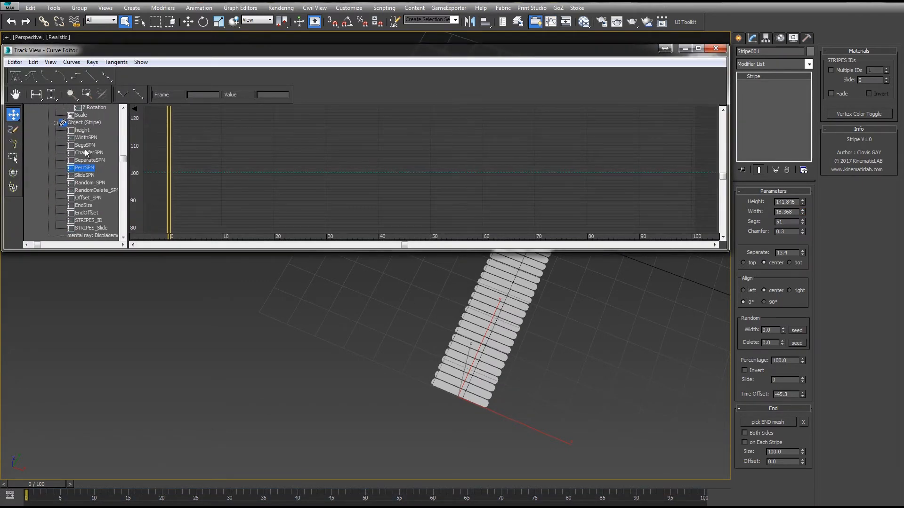
{"action": "right_click", "coordinate": [88, 141]}
{"action": "left_click", "coordinate": [113, 151]}
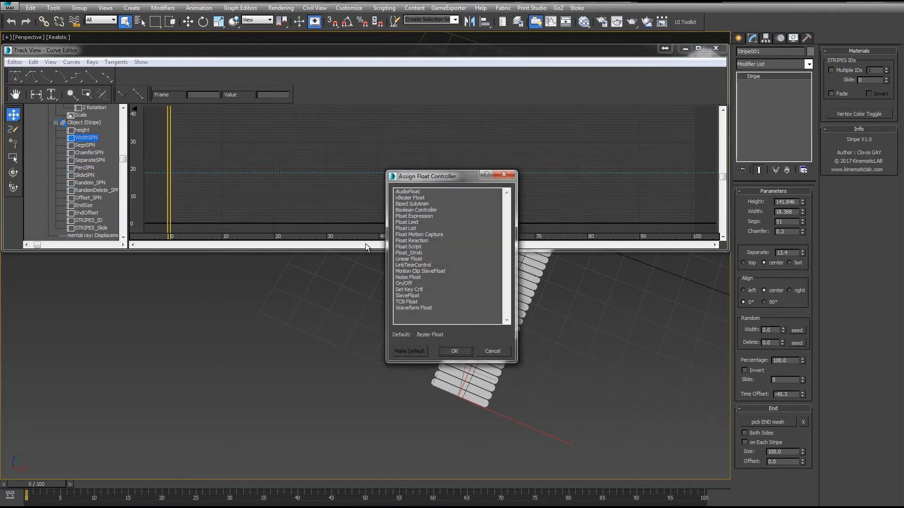
{"action": "double_click", "coordinate": [409, 277]}
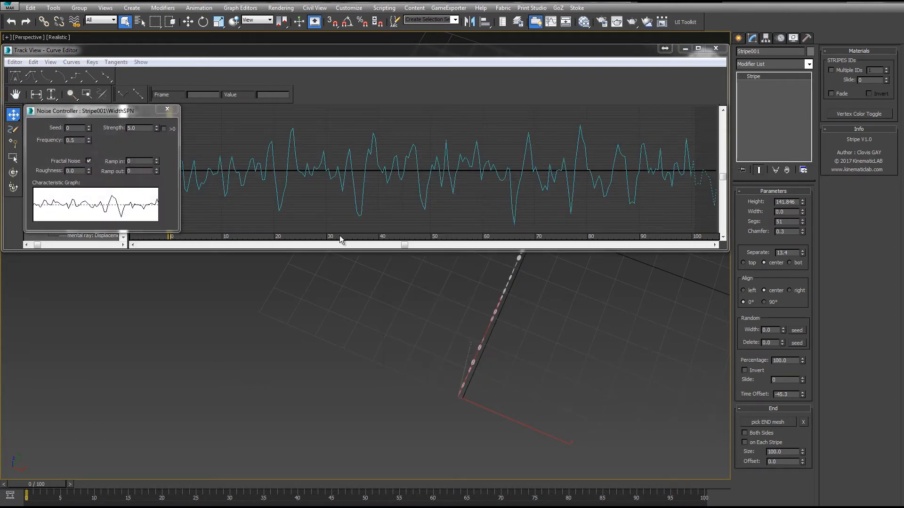
- Set the width noise strength to 100 with positive values only, disable Fractal Noise, and set frequency to 0.05
{"action": "left_click_drag", "start_coordinate": [144, 128], "coordinate": [113, 127]}
{"action": "left_click", "coordinate": [164, 129]}
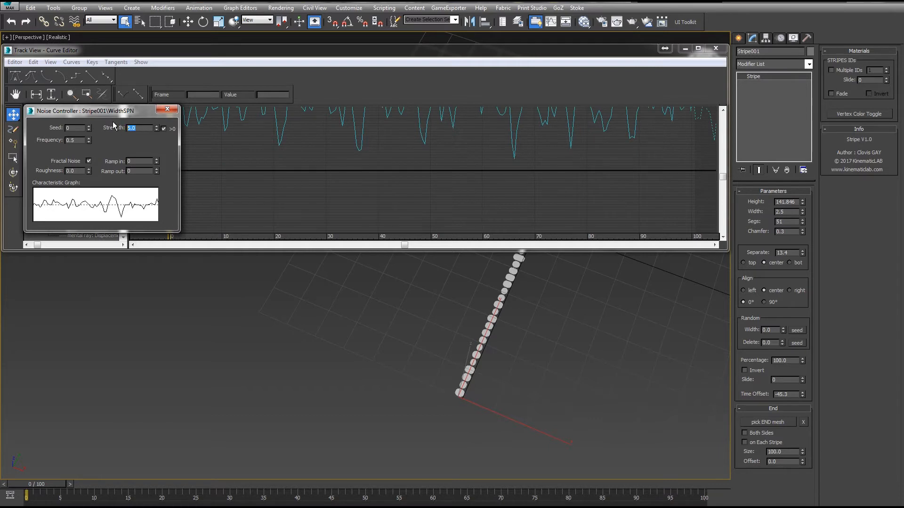
{"action": "type", "text": "100"}
{"action": "left_click", "coordinate": [88, 160]}
{"action": "middle_click_drag", "start_coordinate": [277, 319], "coordinate": [230, 342]}
{"action": "left_click", "coordinate": [72, 142]}
{"action": "type", "text": "0"}
{"action": "key", "text": "Return"}
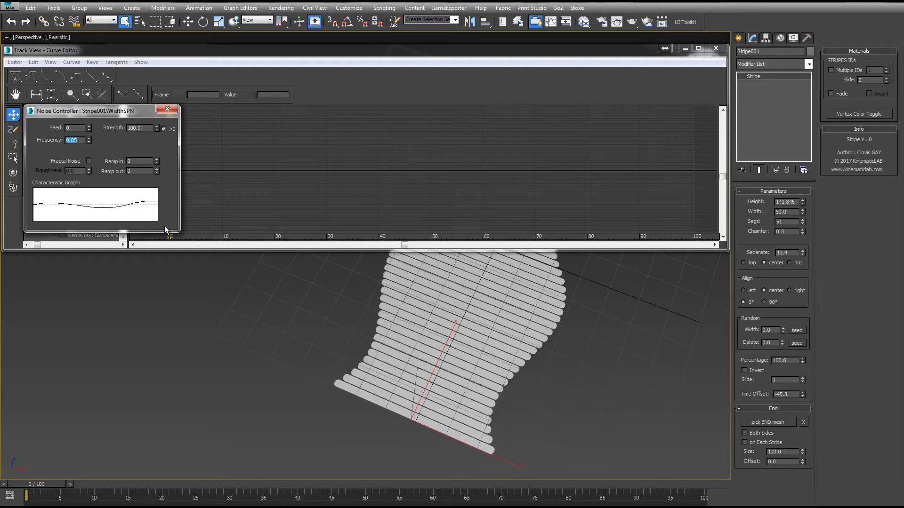
- Play the animation, re-enable Fractal Noise and raise the width noise frequency to 0.145
{"action": "scroll", "coordinate": [437, 349], "scroll_direction": "down", "scroll_amount": 3}
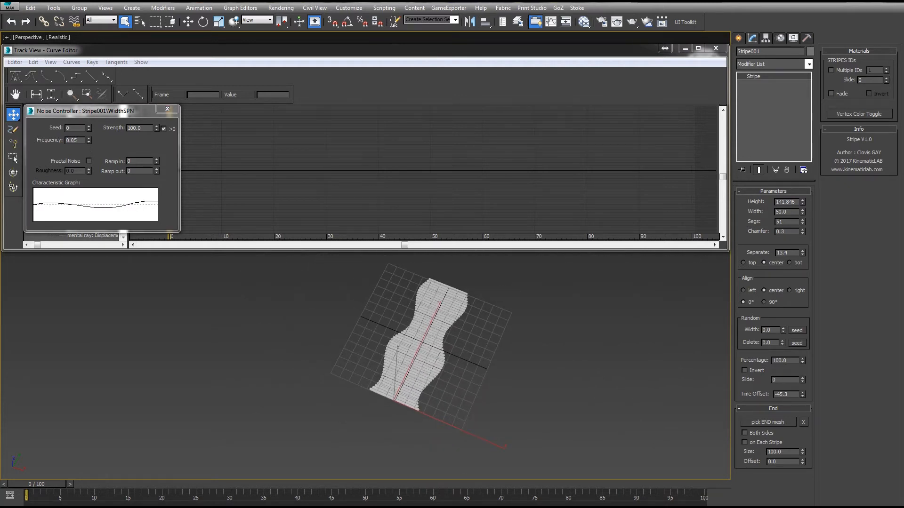
{"action": "key", "text": "slash"}
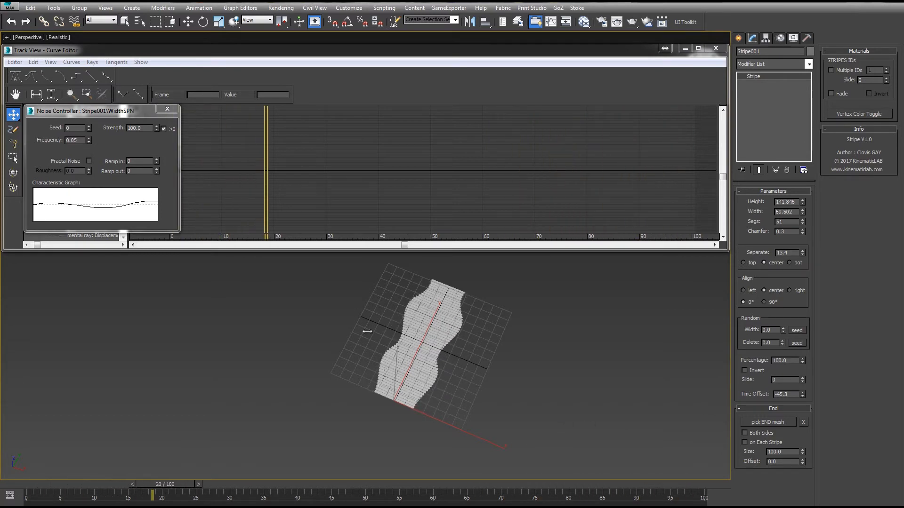
{"action": "left_click", "coordinate": [89, 161]}
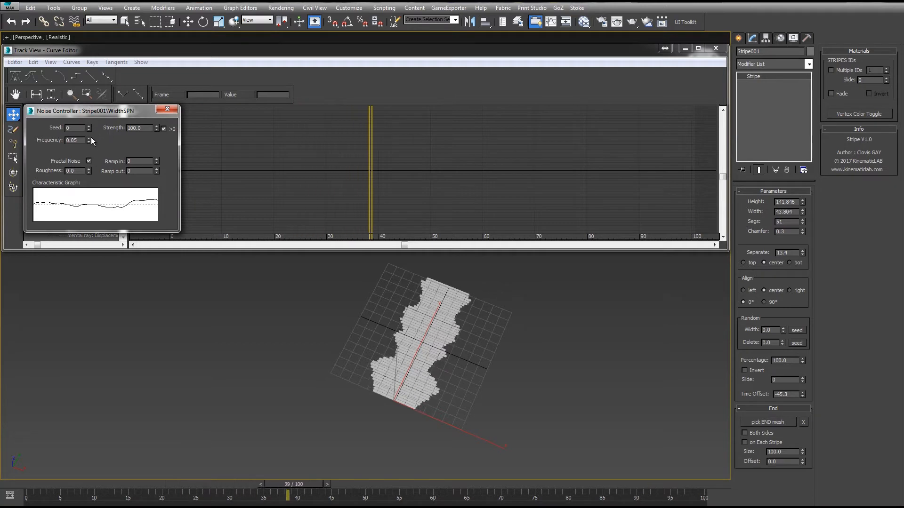
{"action": "left_click_drag", "start_coordinate": [89, 139], "coordinate": [86, 129]}
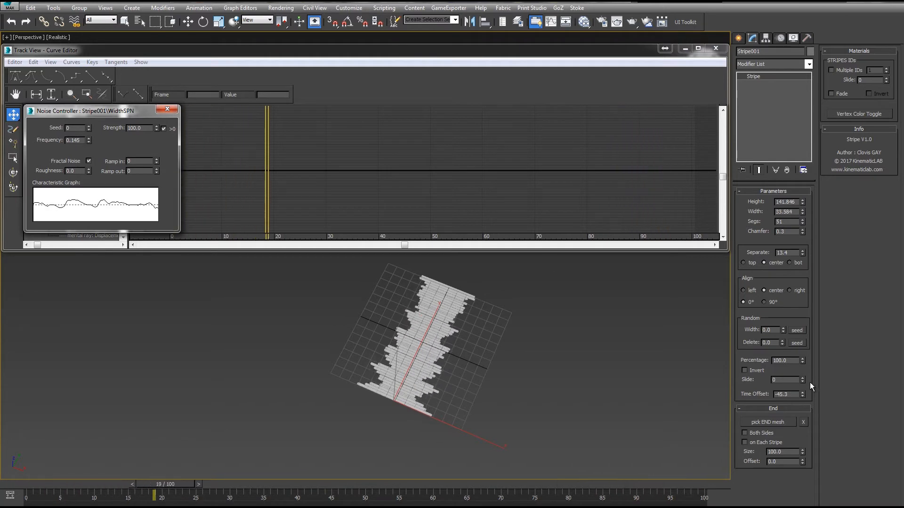
- Reset the time offset and set it to 199.3
{"action": "right_click", "coordinate": [802, 395]}
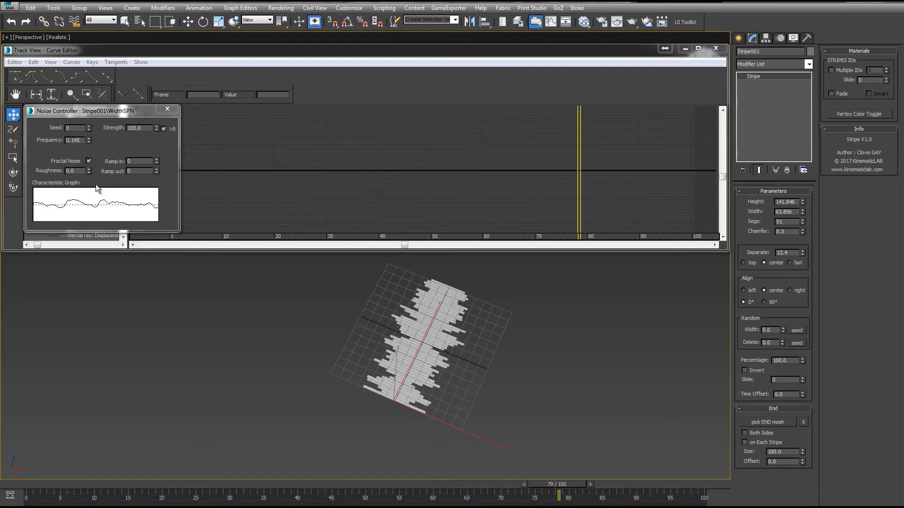
{"action": "left_click_drag", "start_coordinate": [802, 394], "coordinate": [813, 117]}
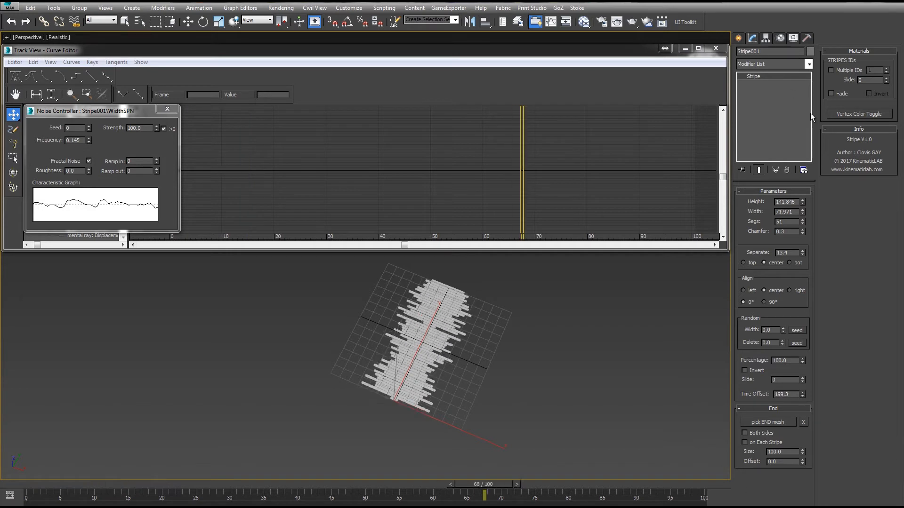
- Set the width noise frequency to 0.011 and its strength to 30
{"action": "right_click", "coordinate": [89, 140]}
{"action": "left_click_drag", "start_coordinate": [88, 141], "coordinate": [88, 129]}
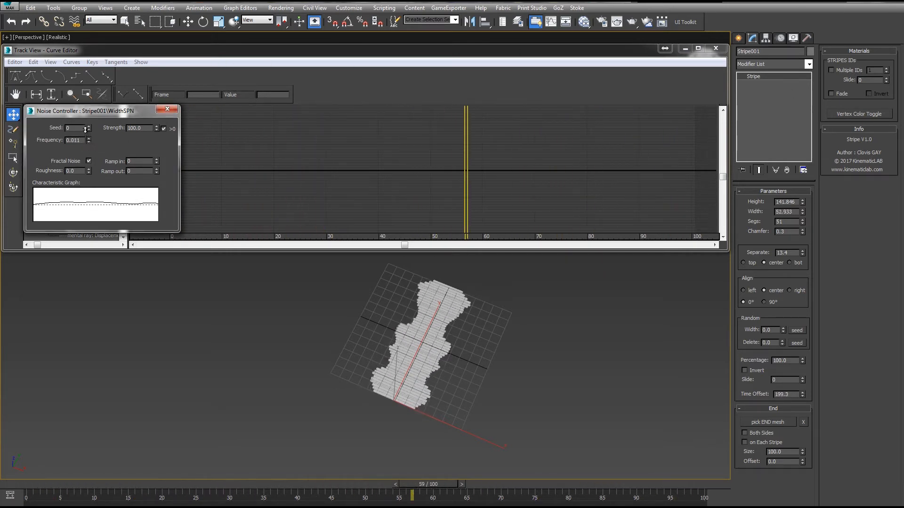
{"action": "left_click_drag", "start_coordinate": [156, 129], "coordinate": [146, 160]}
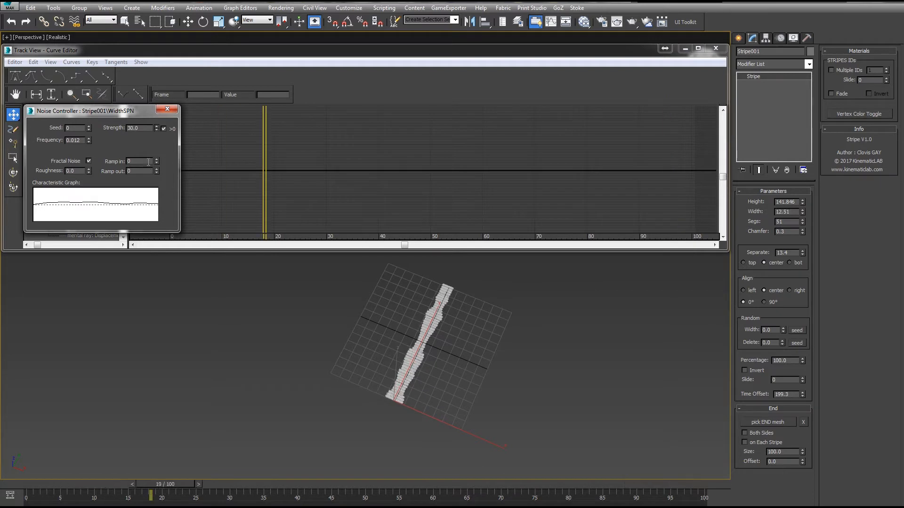
- Set the stripe alignment to right
{"action": "scroll", "coordinate": [479, 317], "scroll_direction": "up", "scroll_amount": 3}
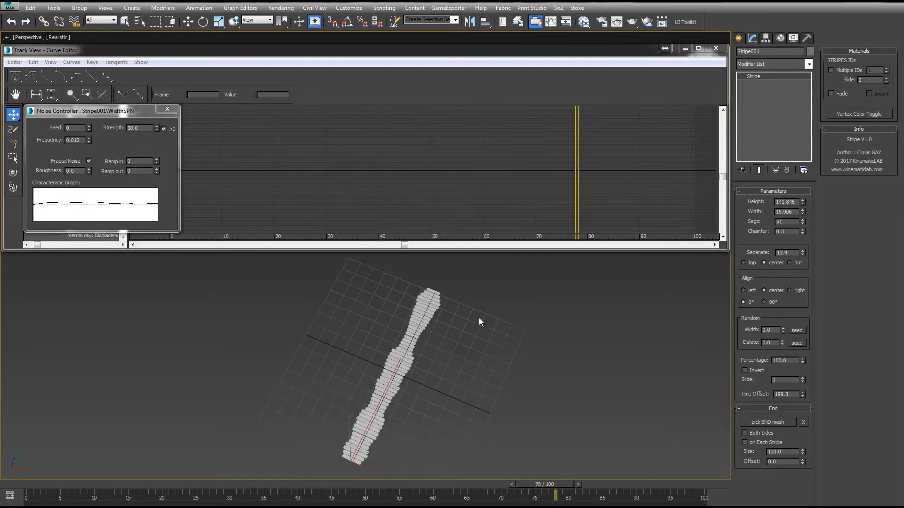
{"action": "middle_click_drag", "start_coordinate": [453, 325], "coordinate": [415, 355], "text": "alt"}
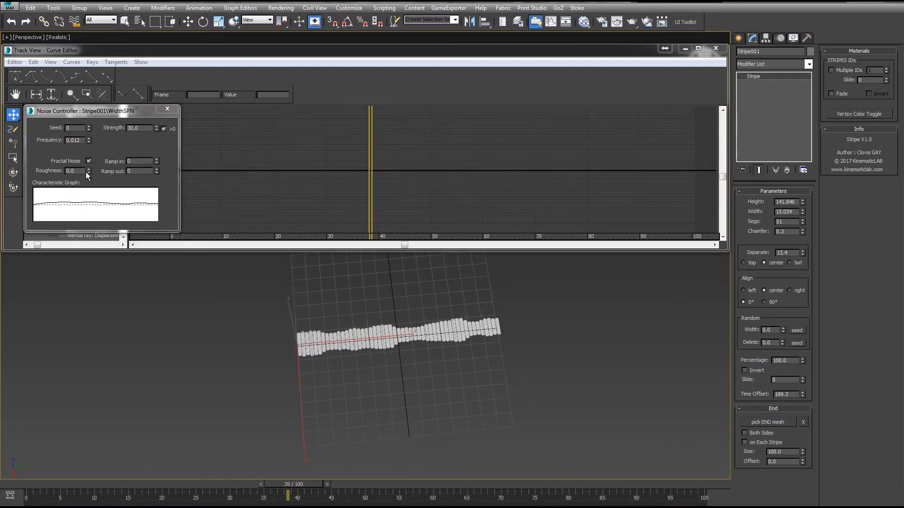
{"action": "left_click", "coordinate": [747, 293]}
{"action": "left_click", "coordinate": [794, 291]}
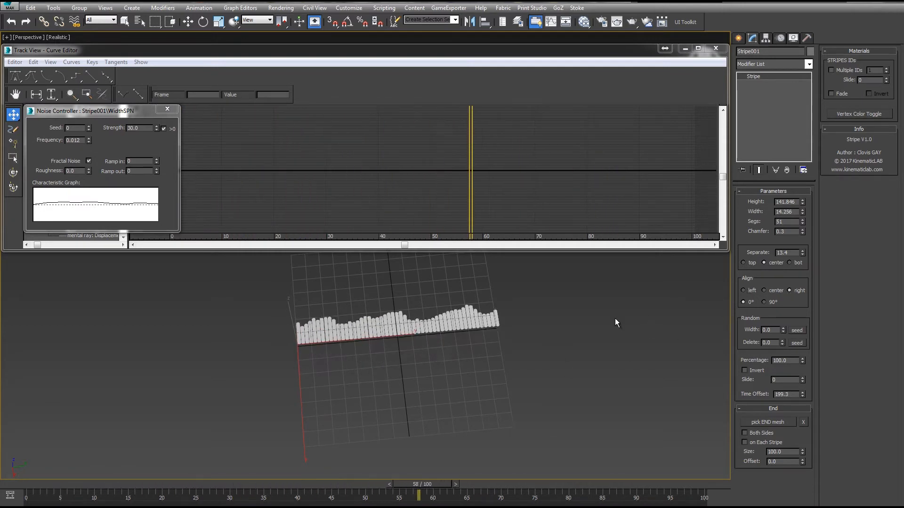
- Set the width noise frequency to 0.069
{"action": "scroll", "coordinate": [518, 353], "scroll_direction": "up", "scroll_amount": 3}
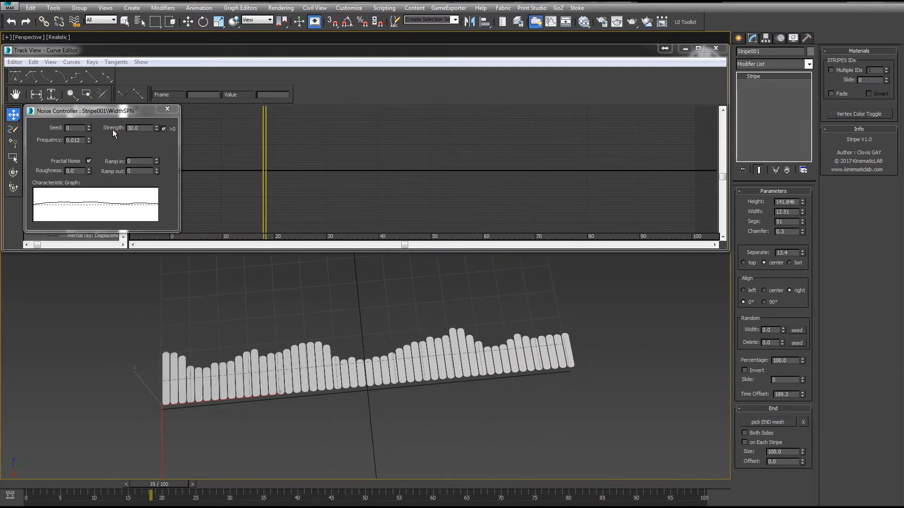
{"action": "mouse_move", "coordinate": [89, 140]}
{"action": "left_mouse_down"}
{"action": "mouse_move", "coordinate": [92, 109]}
{"action": "mouse_move", "coordinate": [97, 125]}
{"action": "left_mouse_up"}
{"action": "scroll", "coordinate": [394, 338], "scroll_direction": "down", "scroll_amount": 3}
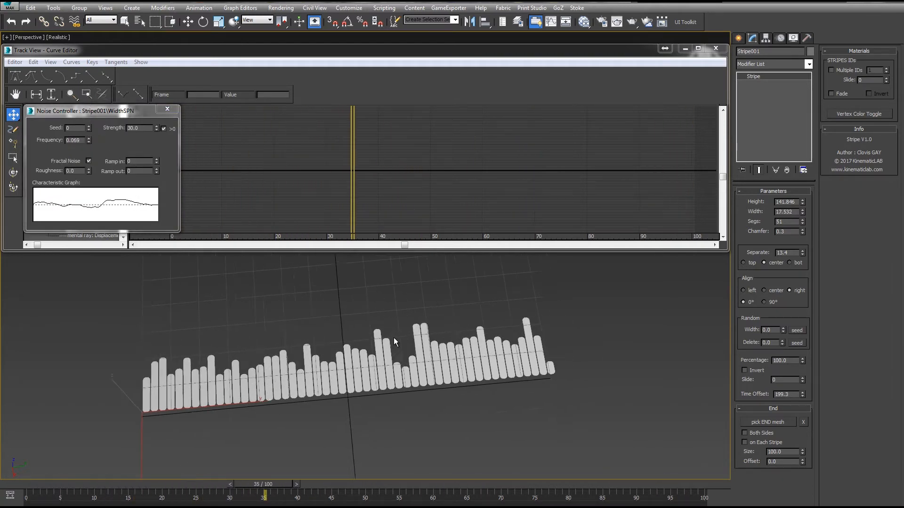
{"action": "middle_click_drag", "start_coordinate": [346, 357], "coordinate": [390, 359]}
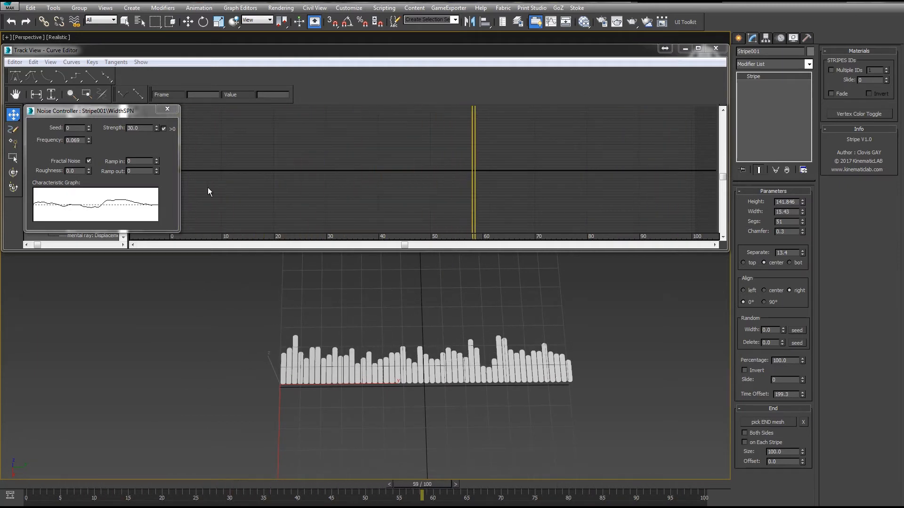
- Close the noise controller and replace the width track's controller with a Bezier Float
{"action": "left_click", "coordinate": [40, 489]}
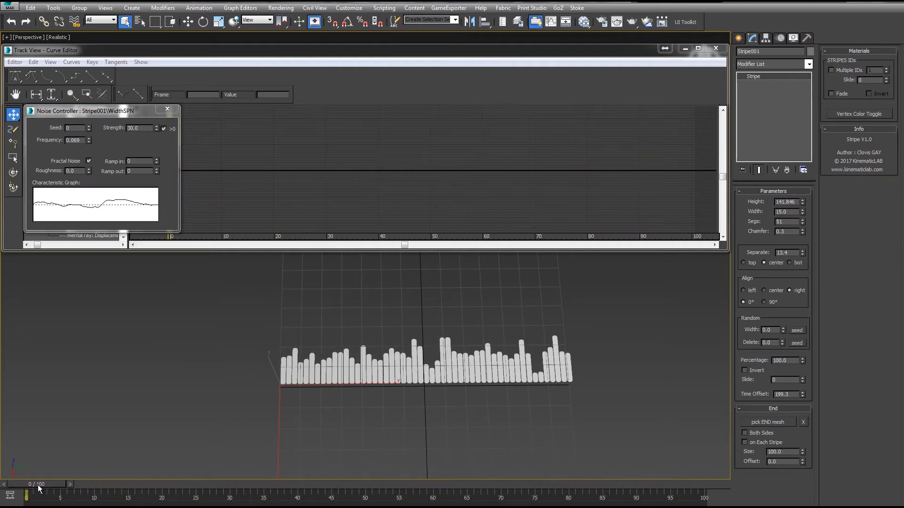
{"action": "left_click", "coordinate": [167, 109]}
{"action": "right_click", "coordinate": [87, 139]}
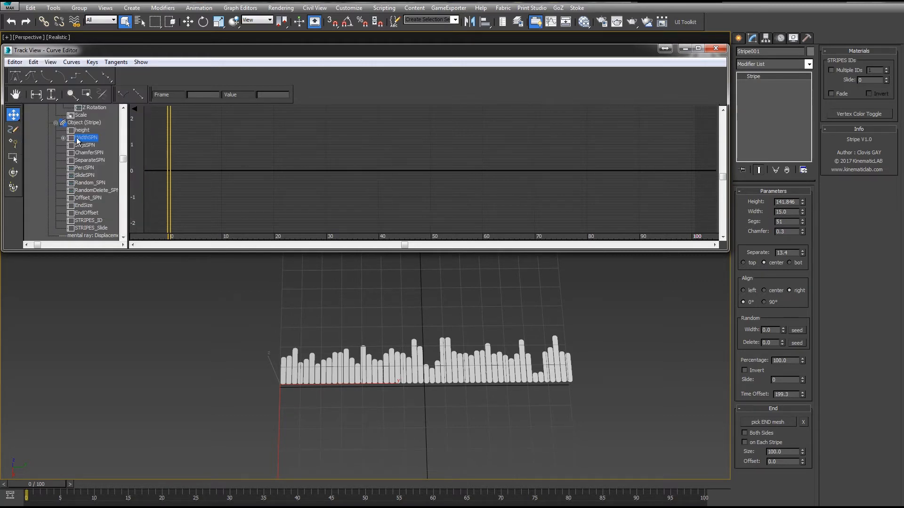
{"action": "right_click", "coordinate": [86, 138]}
{"action": "left_click", "coordinate": [113, 156]}
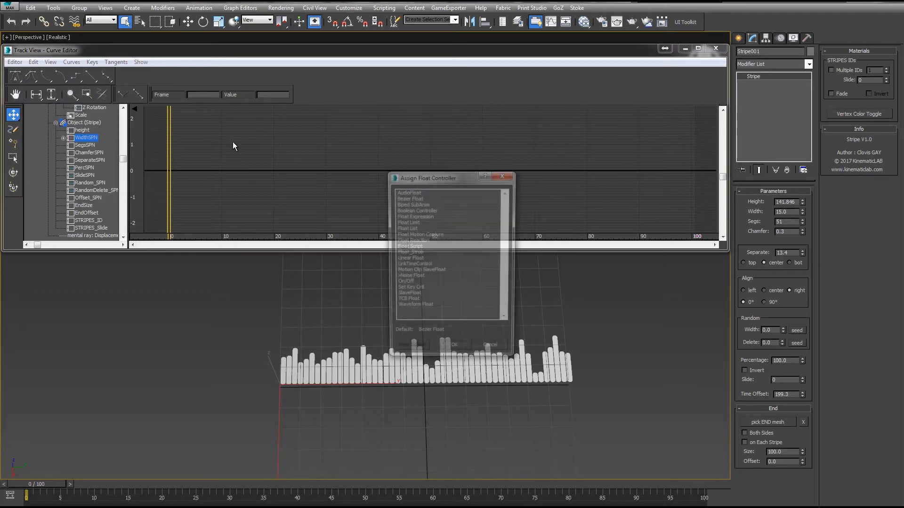
{"action": "double_click", "coordinate": [408, 198]}
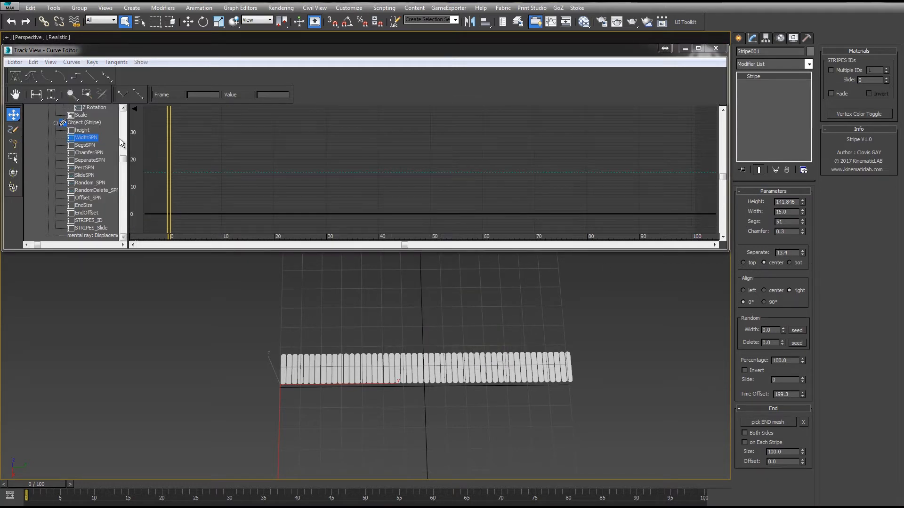
- Reset the segment count and set it to 11
{"action": "right_click", "coordinate": [803, 223]}
{"action": "left_click_drag", "start_coordinate": [803, 223], "coordinate": [803, 205]}
- Assign a Noise Float controller to the separate track with strength 100 and positive values only
{"action": "right_click", "coordinate": [86, 161]}
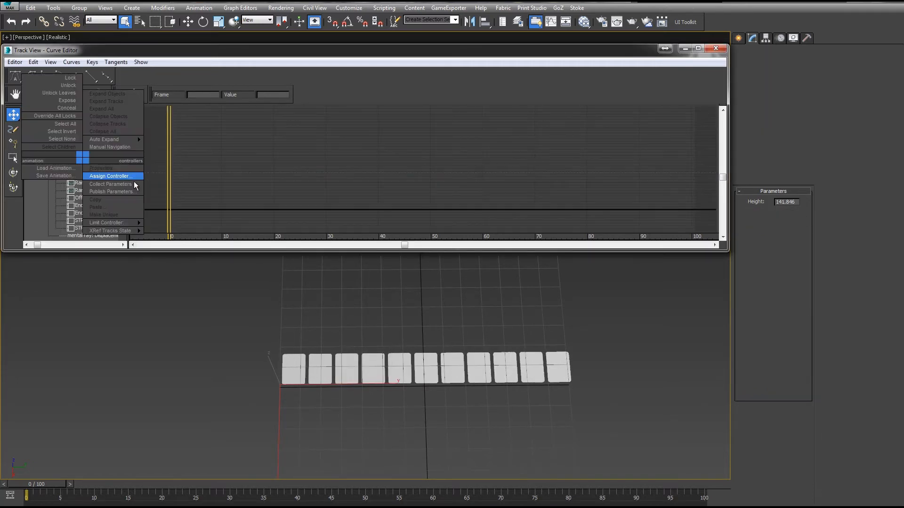
{"action": "left_click", "coordinate": [125, 178]}
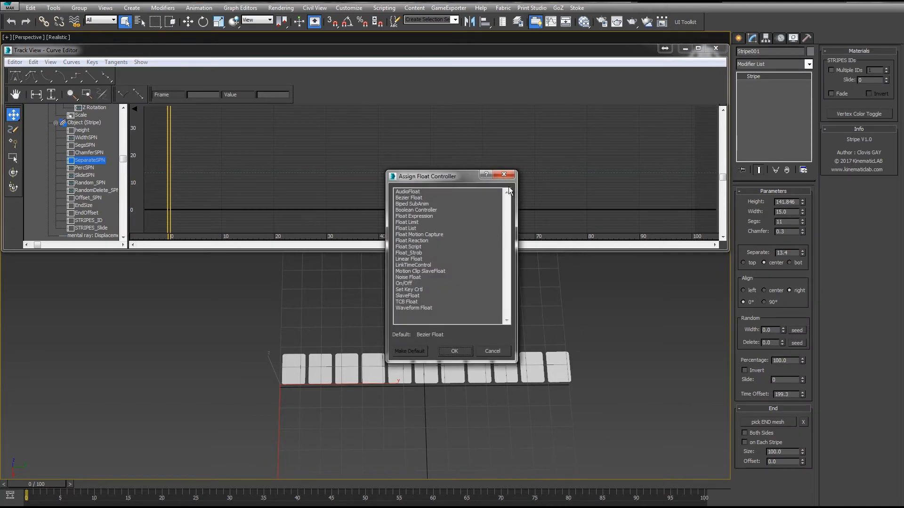
{"action": "double_click", "coordinate": [404, 278]}
{"action": "left_click", "coordinate": [164, 129]}
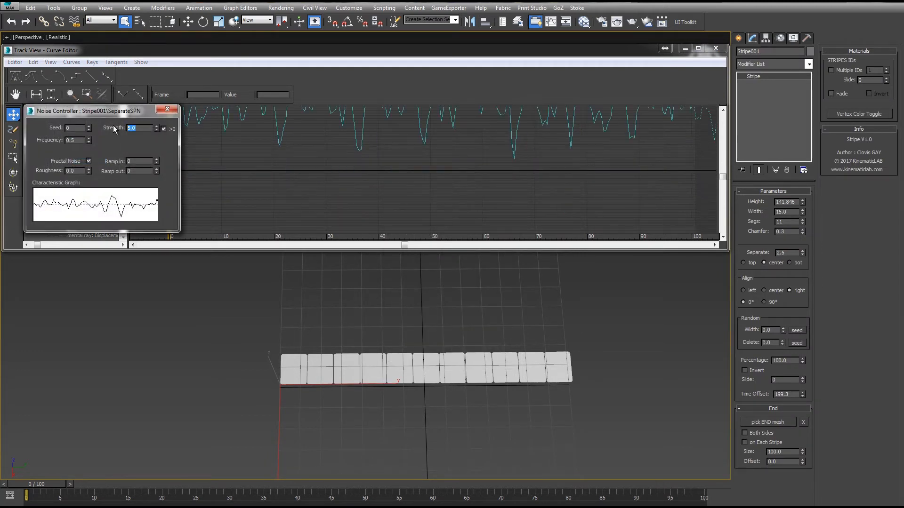
{"action": "type", "text": "100"}
{"action": "key", "text": "Return"}
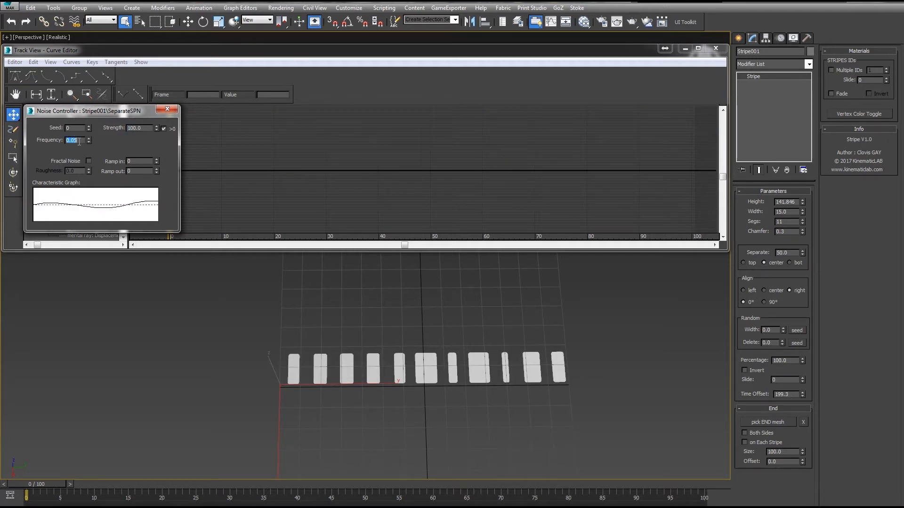
- Set the separate noise seed to 2 and its strength to 151
{"action": "left_click_drag", "start_coordinate": [29, 487], "coordinate": [391, 479]}
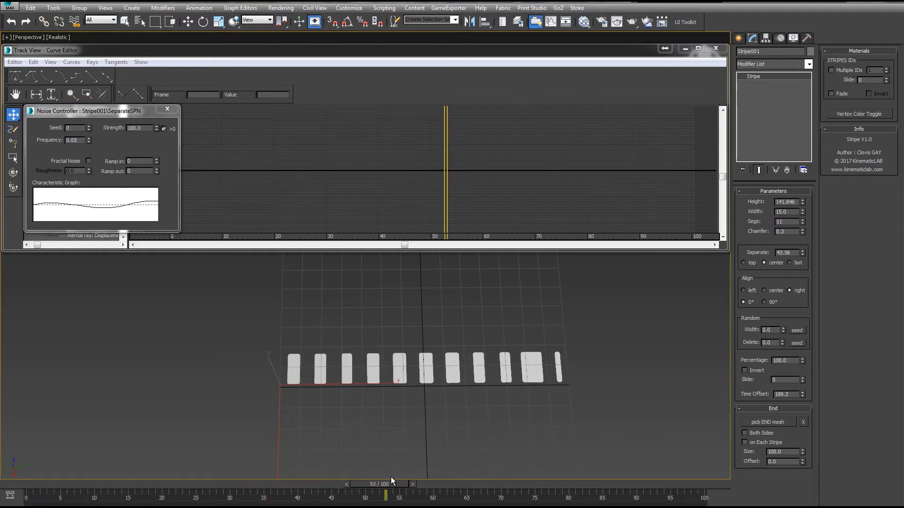
{"action": "left_click", "coordinate": [89, 126]}
{"action": "left_click", "coordinate": [89, 126]}
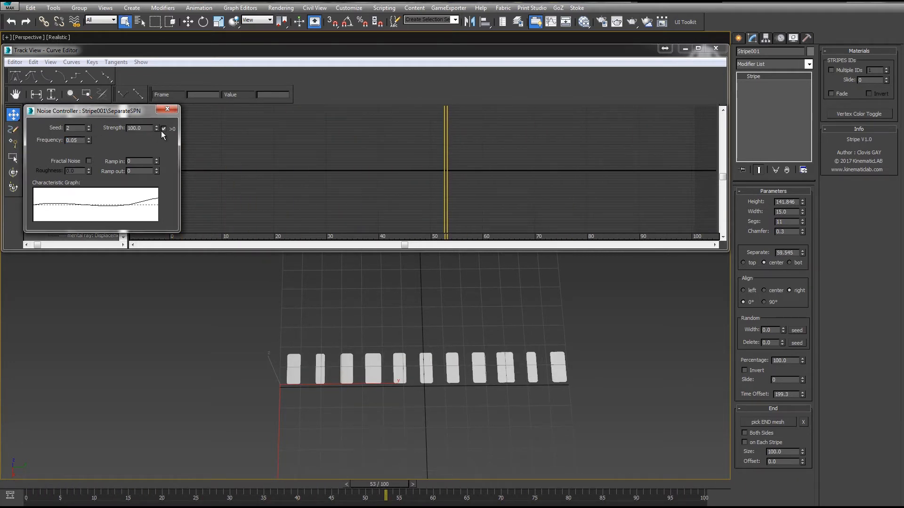
{"action": "left_click_drag", "start_coordinate": [157, 128], "coordinate": [150, 107]}
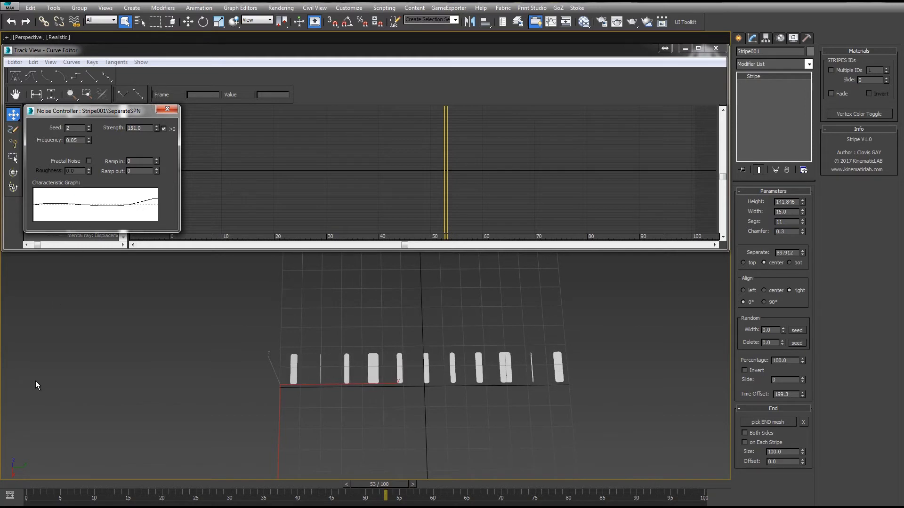
- Play the animation and set the segment count to 22
{"action": "left_click", "coordinate": [32, 483]}
{"action": "key", "text": "slash"}
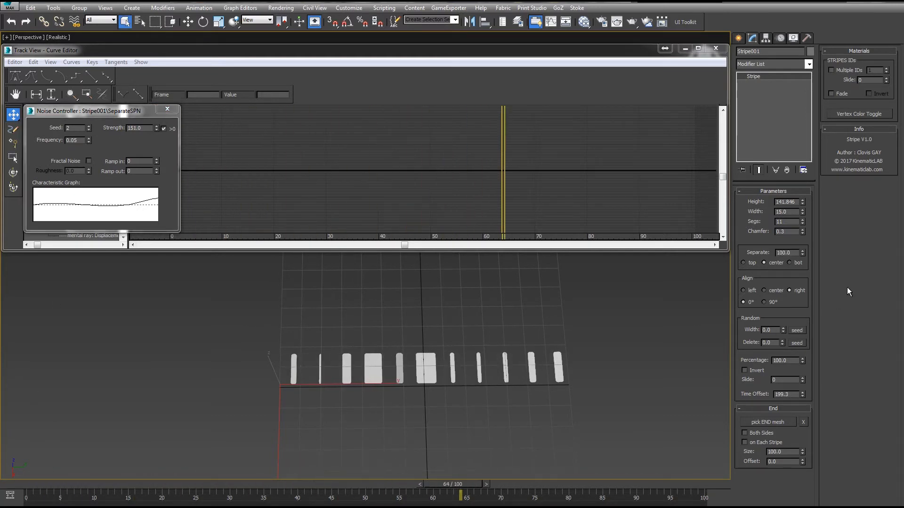
{"action": "left_click_drag", "start_coordinate": [803, 222], "coordinate": [801, 218]}
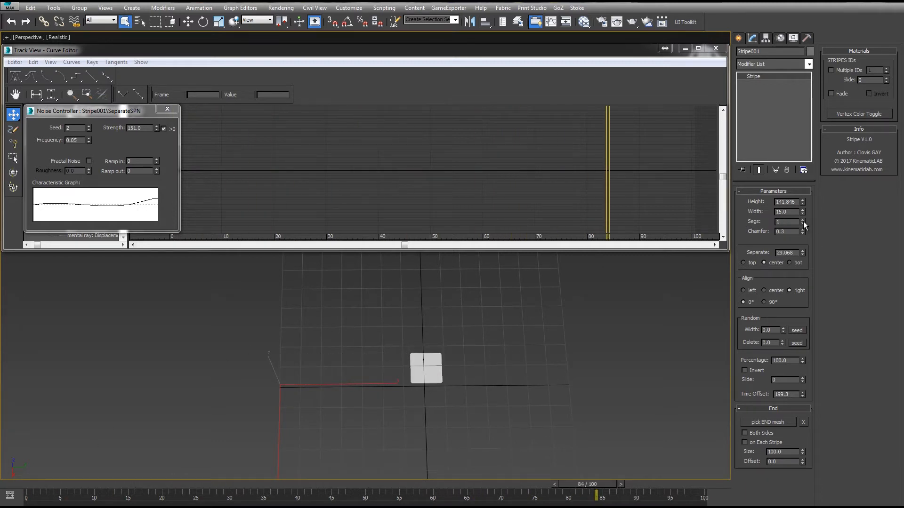
{"action": "left_click_drag", "start_coordinate": [803, 221], "coordinate": [804, 208]}
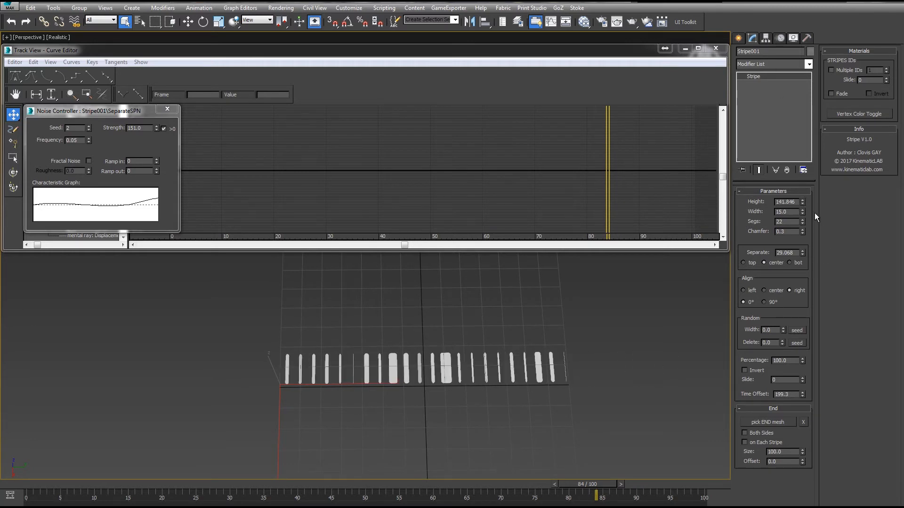
- Scrub through the timeline and play the animation to preview the noise-driven separation
{"action": "left_click_drag", "start_coordinate": [802, 211], "coordinate": [801, 189]}
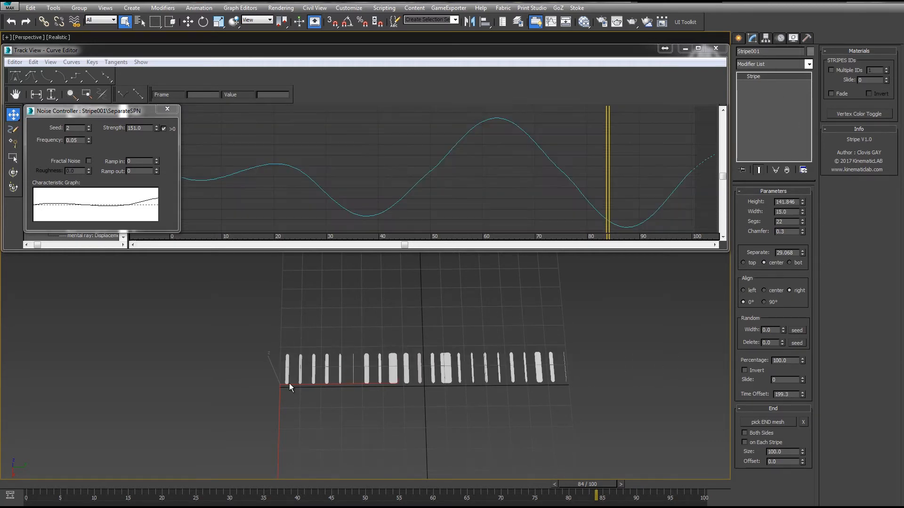
{"action": "left_click_drag", "start_coordinate": [43, 485], "coordinate": [316, 488]}
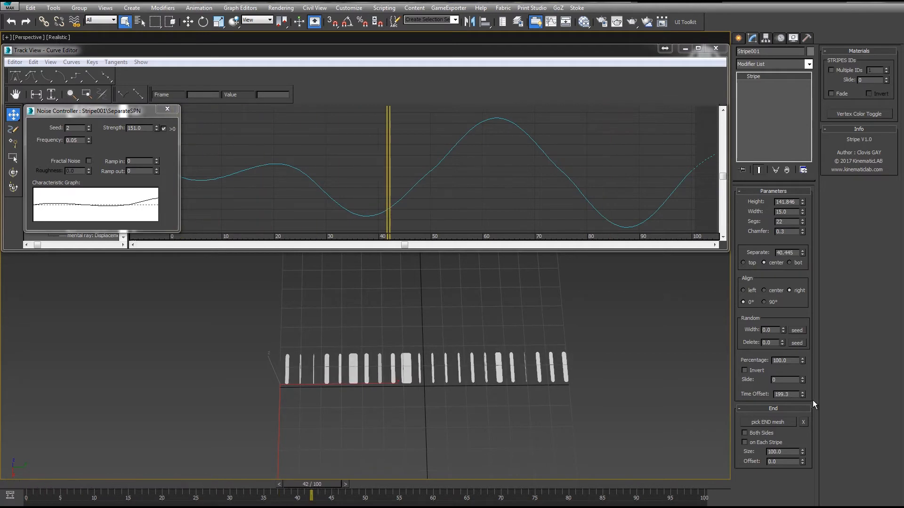
{"action": "key", "text": "/"}
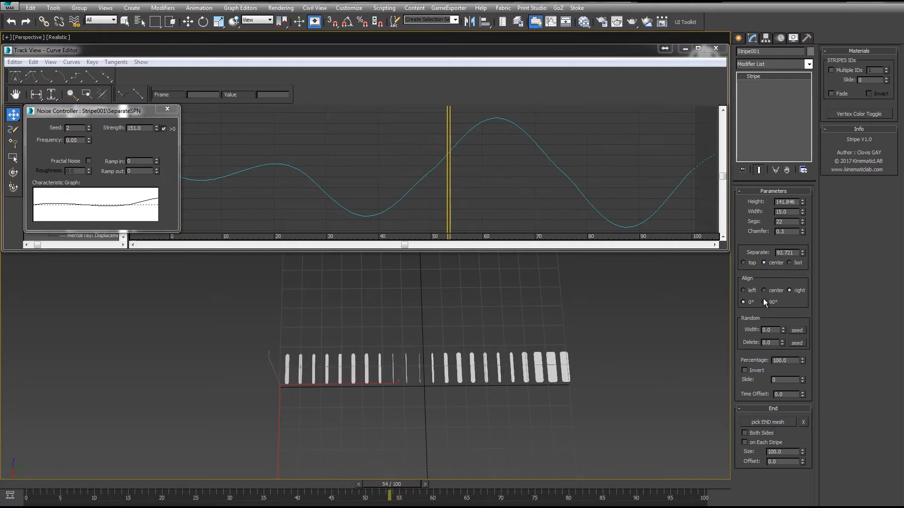
- Reset the chamfer to 0 and raise the stripe height to about 270
{"action": "right_click", "coordinate": [800, 232]}
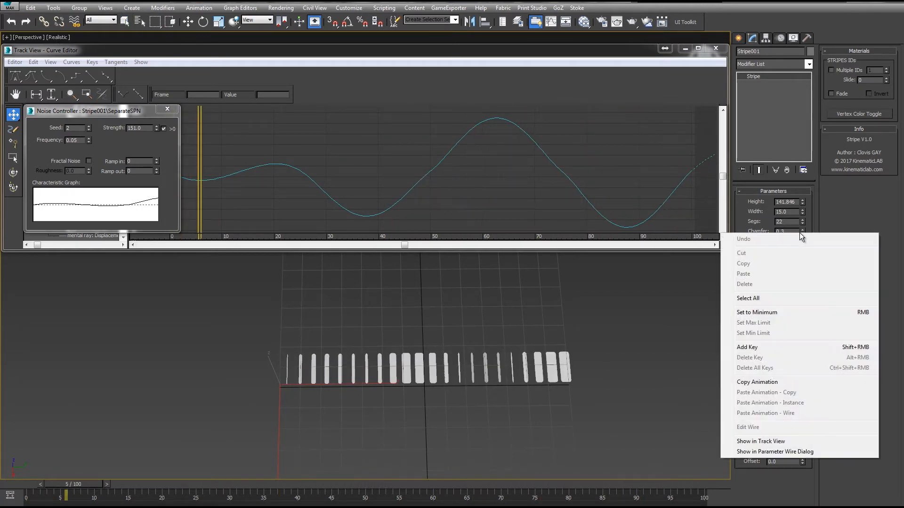
{"action": "left_click", "coordinate": [828, 230]}
{"action": "right_click", "coordinate": [803, 231]}
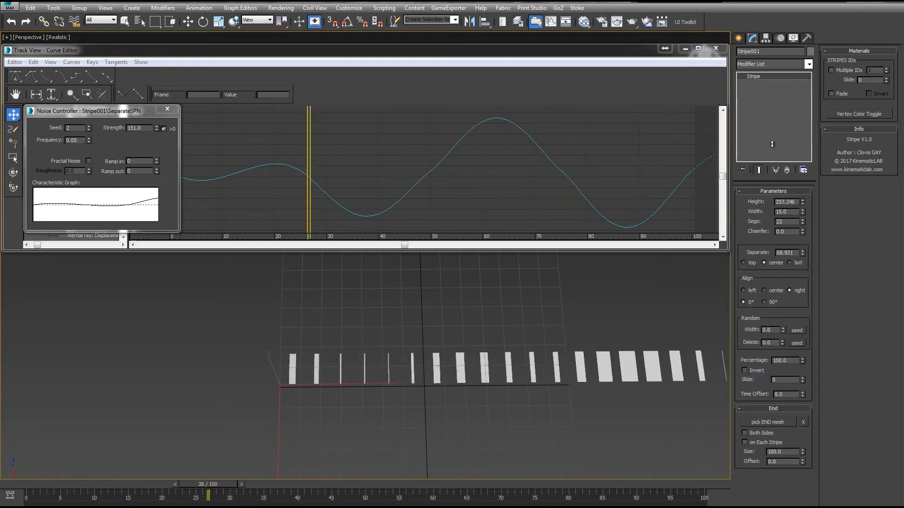
{"action": "middle_click_drag", "start_coordinate": [585, 330], "coordinate": [528, 320]}
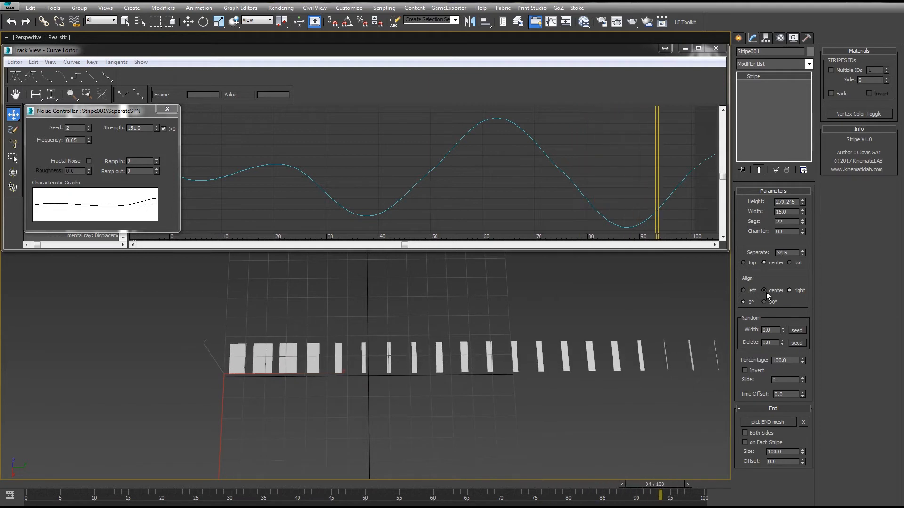
- Try the left and center alignments, keeping center, and set the separation anchor to top
{"action": "left_click", "coordinate": [744, 291]}
{"action": "left_click", "coordinate": [744, 290]}
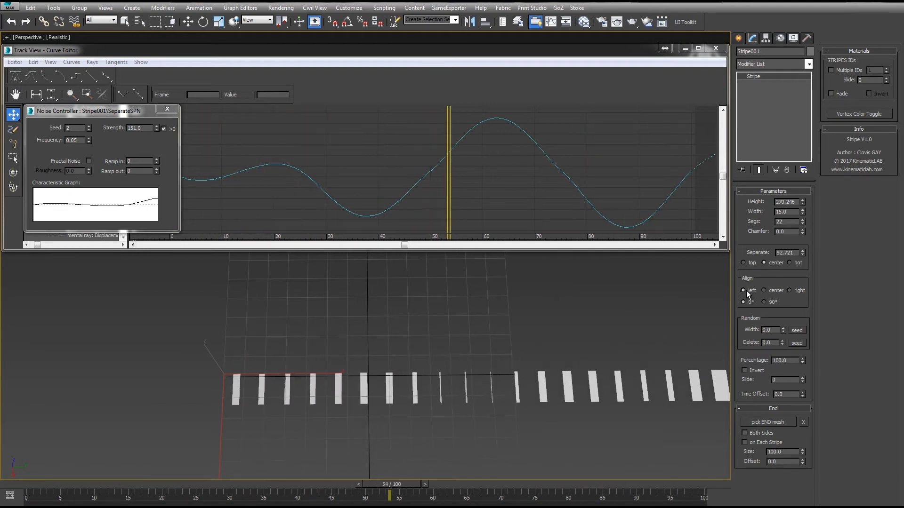
{"action": "left_click", "coordinate": [763, 290]}
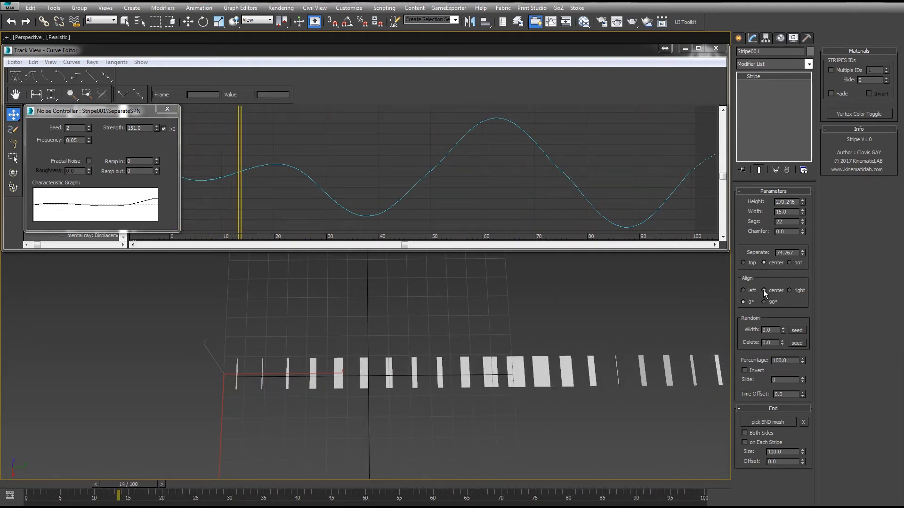
{"action": "left_click", "coordinate": [744, 263]}
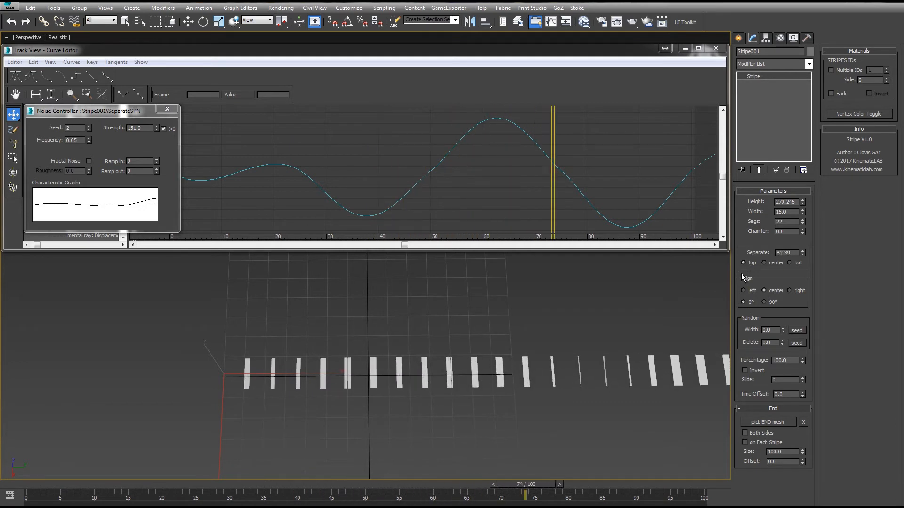
- Replace the separate track's Noise controller with a Bezier Float controller
{"action": "scroll", "coordinate": [483, 280], "scroll_direction": "down", "scroll_amount": 5}
{"action": "middle_click_drag", "start_coordinate": [516, 308], "coordinate": [537, 365]}
{"action": "scroll", "coordinate": [518, 372], "scroll_direction": "up", "scroll_amount": 4}
{"action": "left_click", "coordinate": [388, 488]}
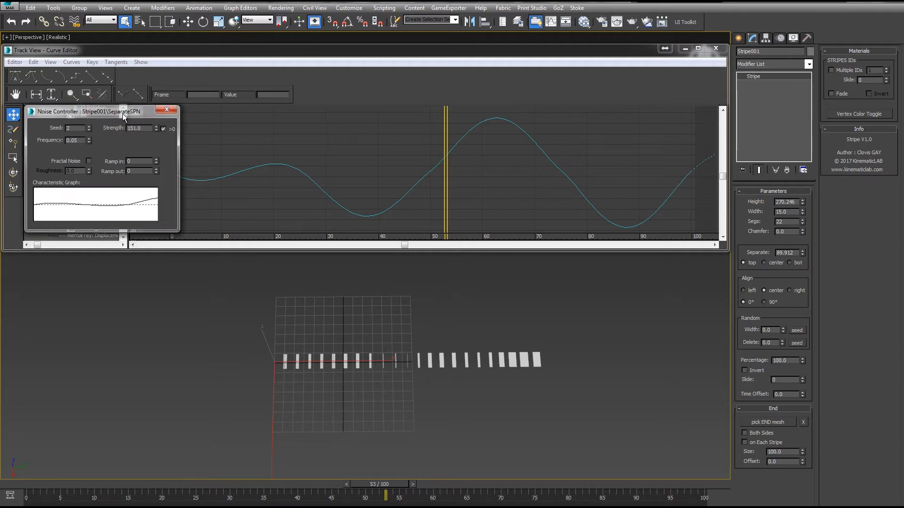
{"action": "left_click", "coordinate": [167, 109]}
{"action": "right_click", "coordinate": [94, 161]}
{"action": "left_click", "coordinate": [148, 135]}
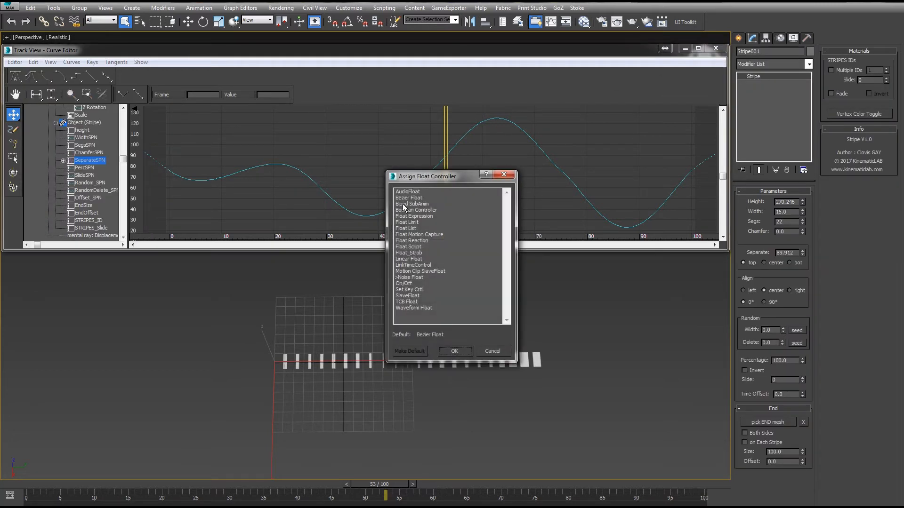
{"action": "left_click", "coordinate": [405, 198]}
{"action": "double_click", "coordinate": [405, 199]}
{"action": "middle_click_drag", "start_coordinate": [442, 323], "coordinate": [476, 325]}
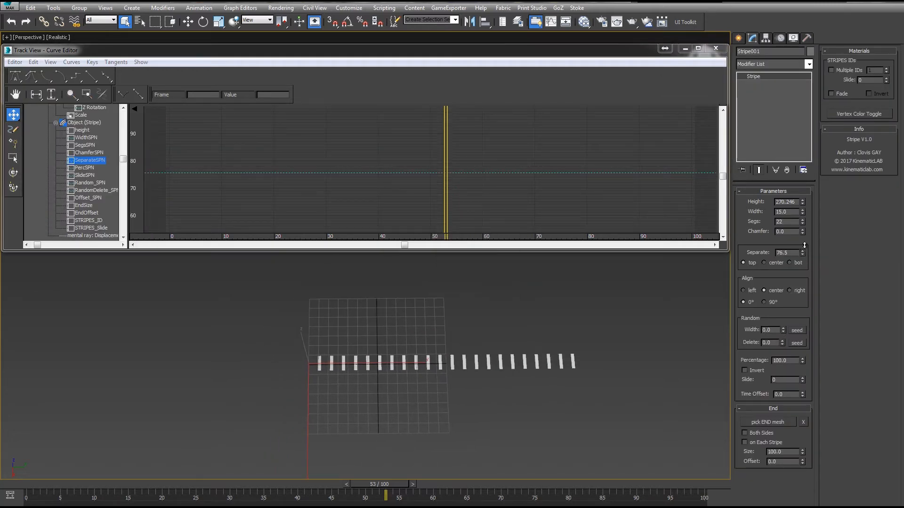
- Set the separation to about 18.8 and close the Curve Editor
{"action": "left_click_drag", "start_coordinate": [804, 245], "coordinate": [799, 505]}
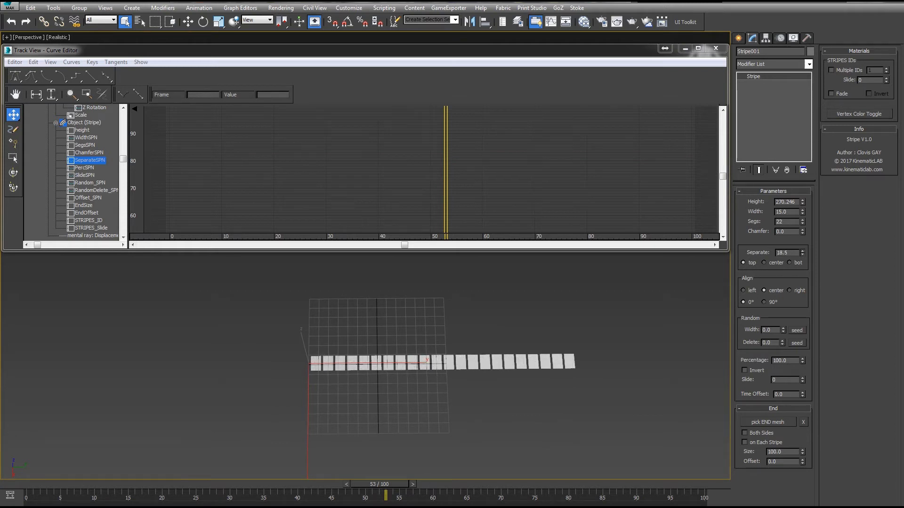
{"action": "left_click", "coordinate": [715, 48]}
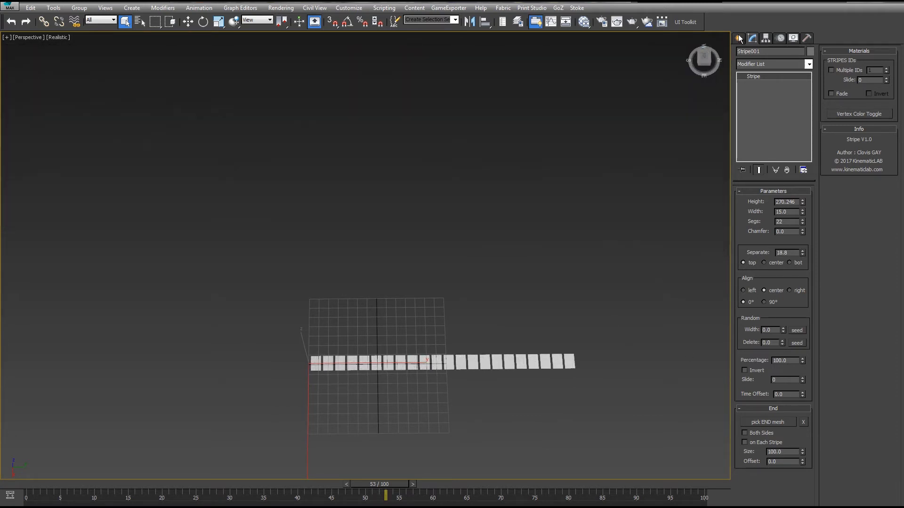
- Draw a small box near the stripe with the Standard Primitives Box tool
{"action": "left_click", "coordinate": [738, 37]}
{"action": "left_click", "coordinate": [743, 68]}
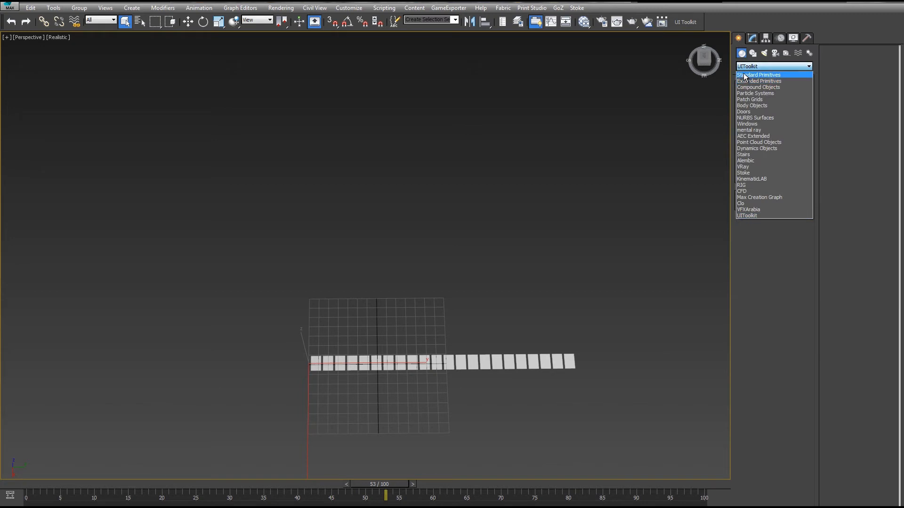
{"action": "left_click", "coordinate": [759, 75]}
{"action": "scroll", "coordinate": [605, 175], "scroll_direction": "up", "scroll_amount": 3}
{"action": "middle_click_drag", "start_coordinate": [636, 236], "coordinate": [718, 114]}
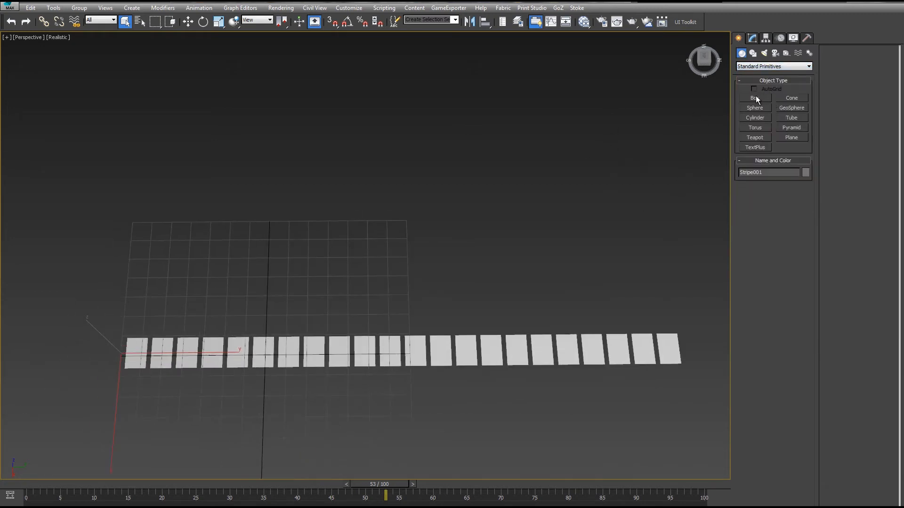
{"action": "left_click", "coordinate": [754, 98]}
{"action": "left_click_drag", "start_coordinate": [413, 236], "coordinate": [418, 242]}
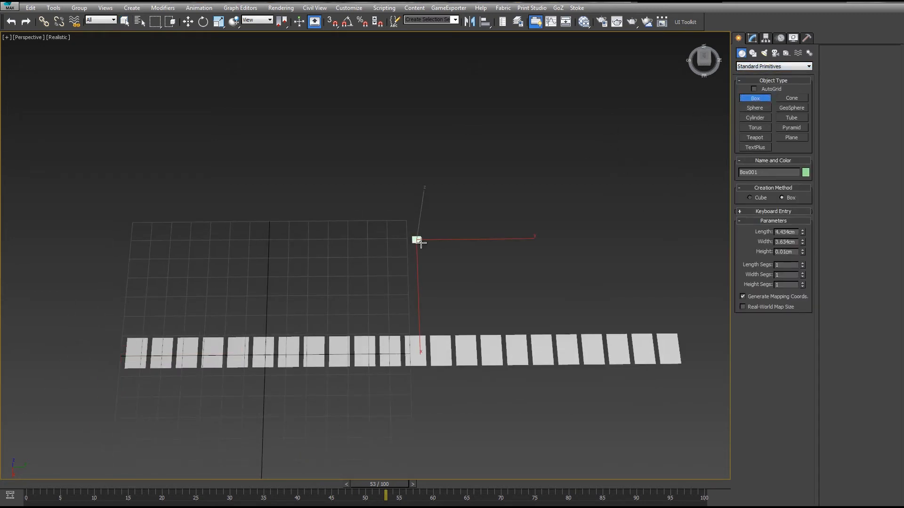
{"action": "left_click", "coordinate": [418, 237]}
{"action": "middle_click_drag", "start_coordinate": [427, 258], "coordinate": [431, 236], "text": "alt"}
{"action": "right_click", "coordinate": [496, 254]}
{"action": "left_click", "coordinate": [484, 323]}
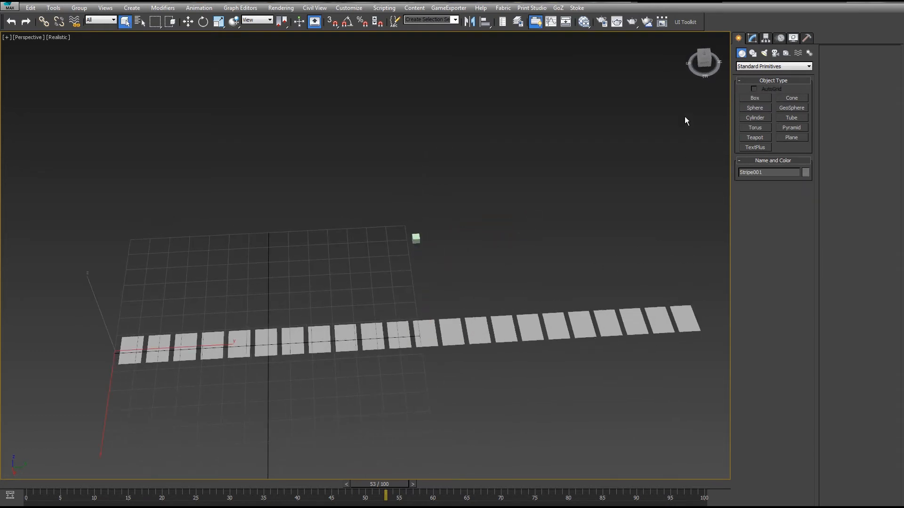
- Pick the box as the stripe's END mesh
{"action": "left_click", "coordinate": [752, 38]}
{"action": "middle_click_drag", "start_coordinate": [557, 262], "coordinate": [726, 419]}
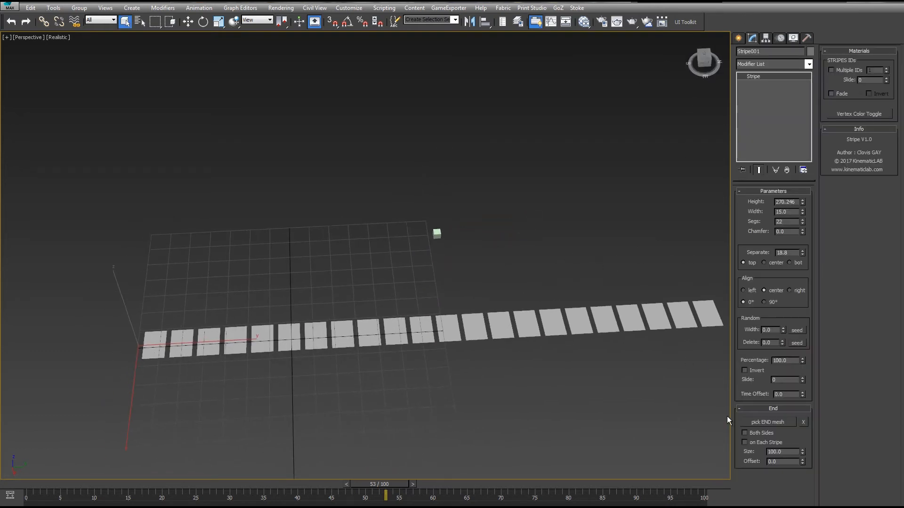
{"action": "left_click", "coordinate": [769, 421]}
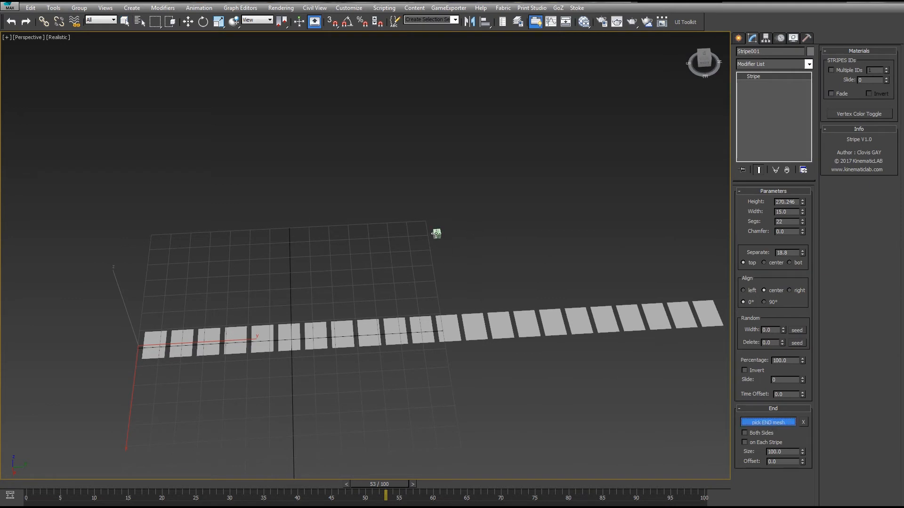
{"action": "left_click", "coordinate": [436, 233]}
- Examine the end box copied at the stripe's tip and the original box
{"action": "middle_click_drag", "start_coordinate": [630, 251], "coordinate": [440, 181]}
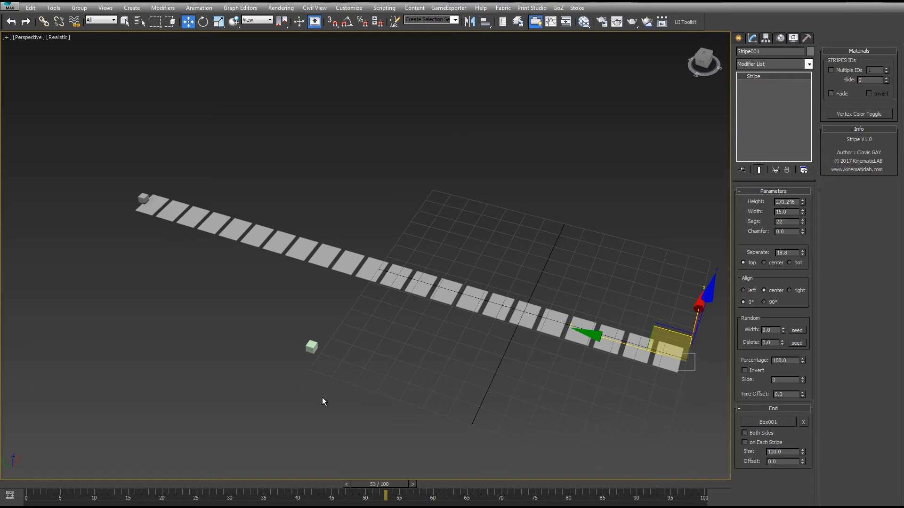
{"action": "left_click", "coordinate": [313, 346]}
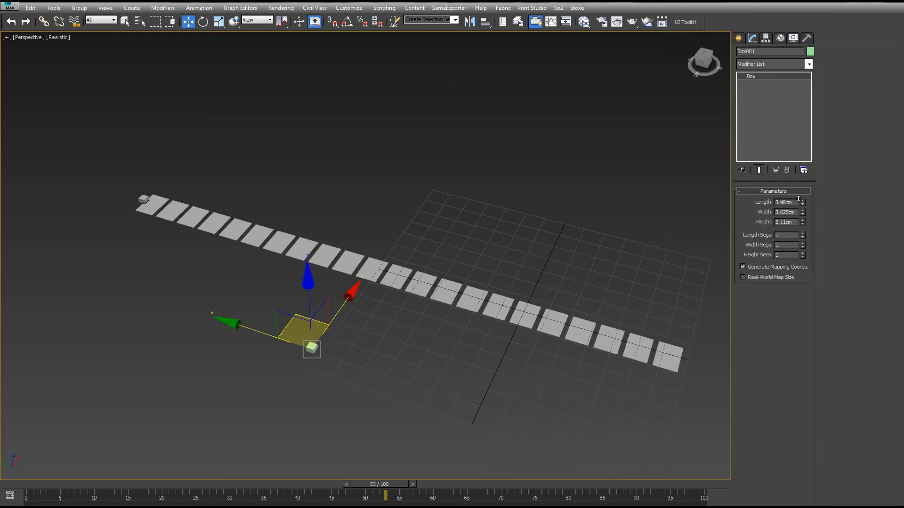
{"action": "key", "text": "e"}
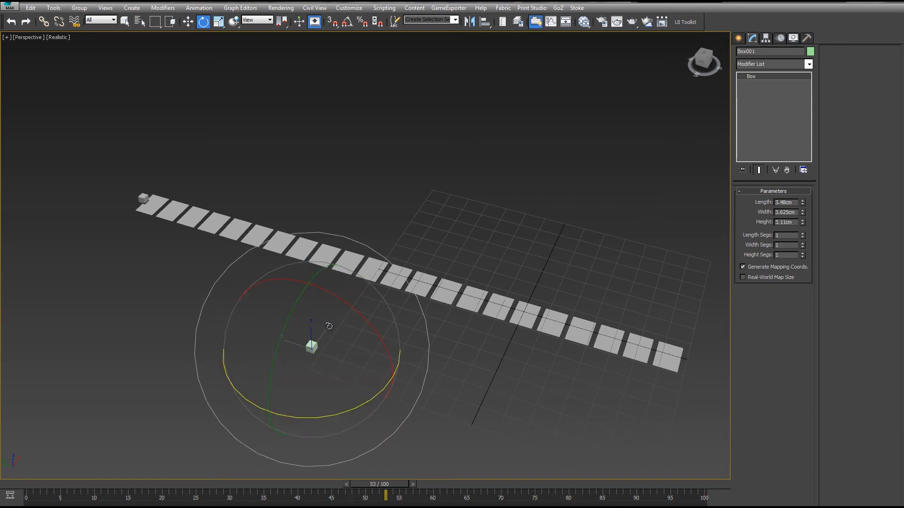
{"action": "left_click", "coordinate": [140, 197]}
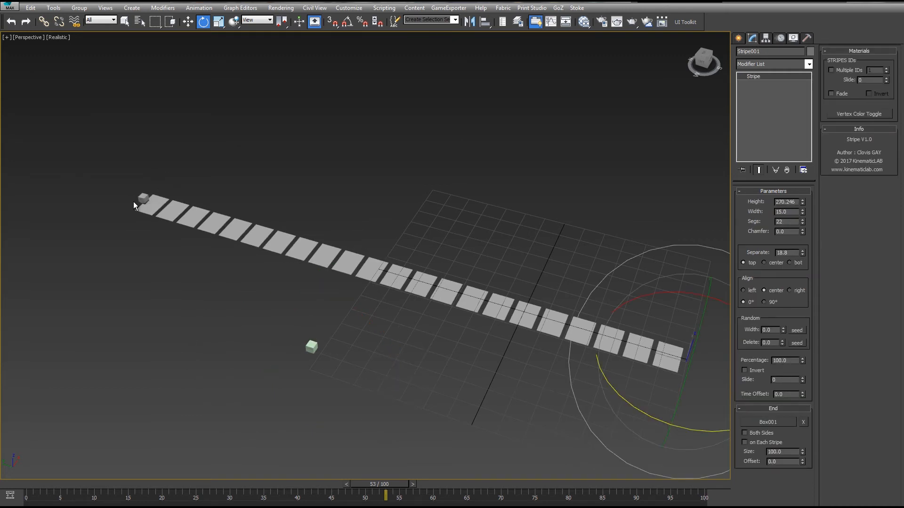
{"action": "mouse_move", "coordinate": [367, 198]}
{"action": "middle_mouse_down", "text": "alt"}
{"action": "mouse_move", "coordinate": [359, 193]}
{"action": "mouse_move", "coordinate": [363, 214]}
{"action": "mouse_move", "coordinate": [371, 206]}
{"action": "middle_mouse_up", "text": "alt"}
{"action": "left_click_drag", "start_coordinate": [469, 294], "coordinate": [475, 287]}
{"action": "left_click_drag", "start_coordinate": [804, 361], "coordinate": [518, 250]}
{"action": "left_click", "coordinate": [318, 334]}
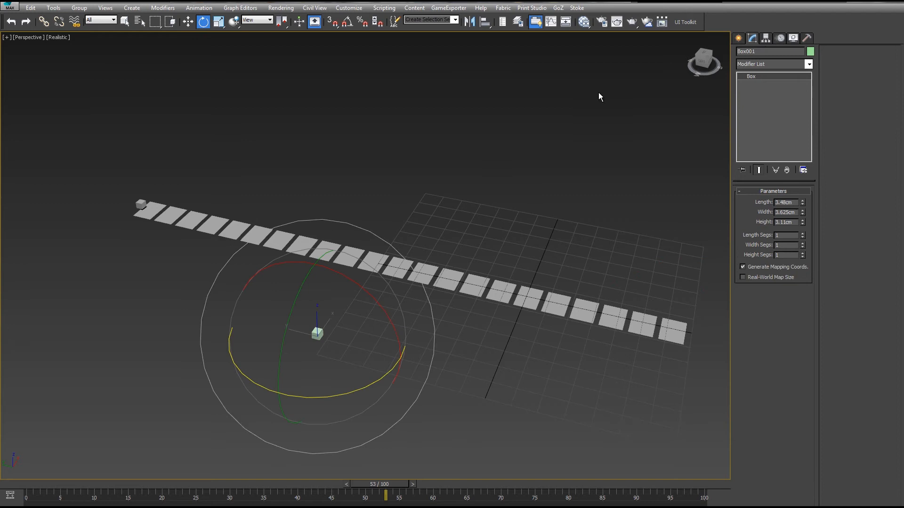
- Draw a small plane below the stripe and show edged faces in the viewport
{"action": "left_click", "coordinate": [743, 41]}
{"action": "left_click", "coordinate": [753, 54]}
{"action": "left_click", "coordinate": [742, 54]}
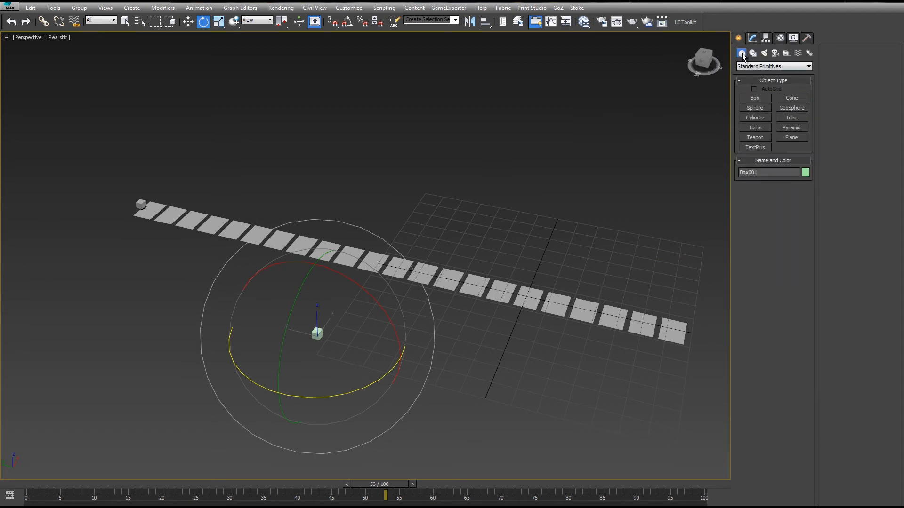
{"action": "left_click", "coordinate": [791, 137]}
{"action": "left_click_drag", "start_coordinate": [462, 369], "coordinate": [483, 394]}
{"action": "key", "text": "F4"}
{"action": "key", "text": "e"}
- Convert the plane to an Editable Poly
{"action": "left_click", "coordinate": [752, 38]}
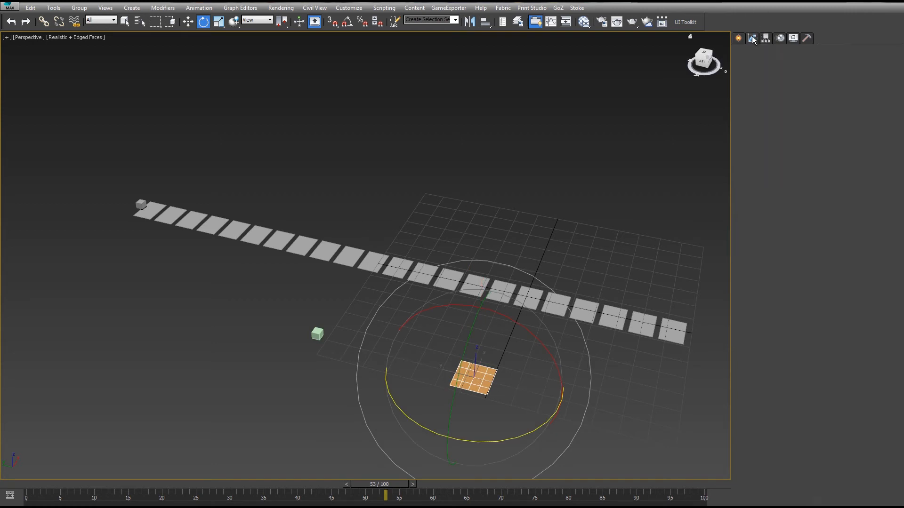
{"action": "right_click", "coordinate": [802, 229]}
{"action": "right_click", "coordinate": [802, 230]}
{"action": "right_click", "coordinate": [803, 238]}
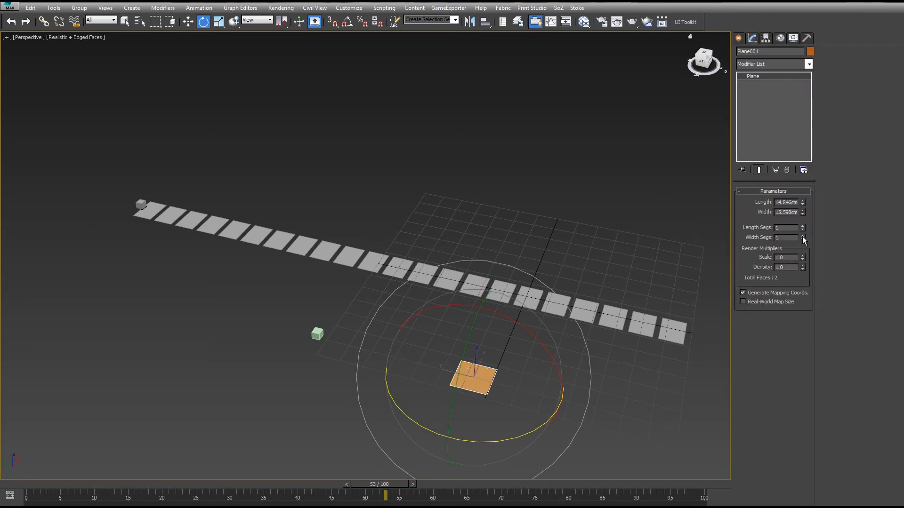
{"action": "right_click", "coordinate": [481, 378]}
{"action": "right_click", "coordinate": [485, 379]}
{"action": "mouse_move", "coordinate": [544, 472]}
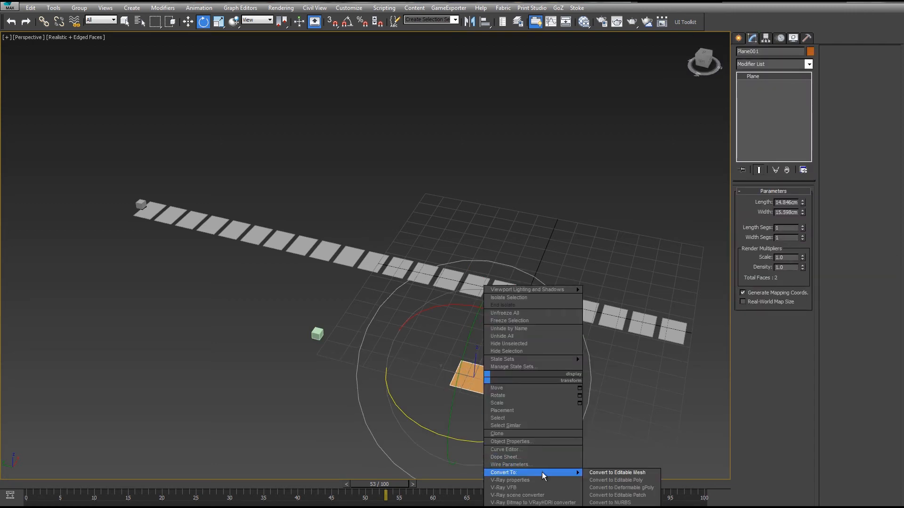
{"action": "left_click", "coordinate": [622, 480]}
- Select two vertices of the plane and collapse them to form a triangle
{"action": "key", "text": "1"}
{"action": "left_click_drag", "start_coordinate": [421, 413], "coordinate": [473, 349]}
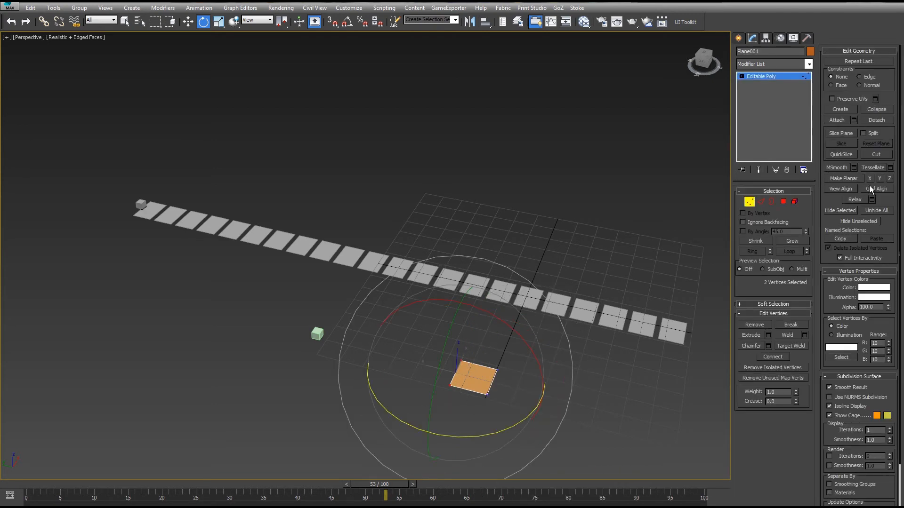
{"action": "left_click", "coordinate": [880, 110]}
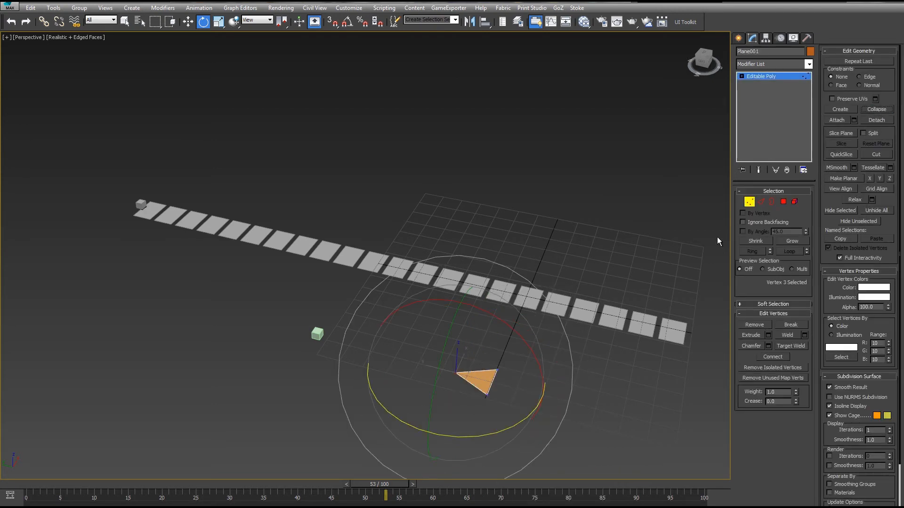
- Reposition the triangle's pivot using Affect Pivot Only
{"action": "left_click", "coordinate": [749, 202]}
{"action": "key", "text": "w"}
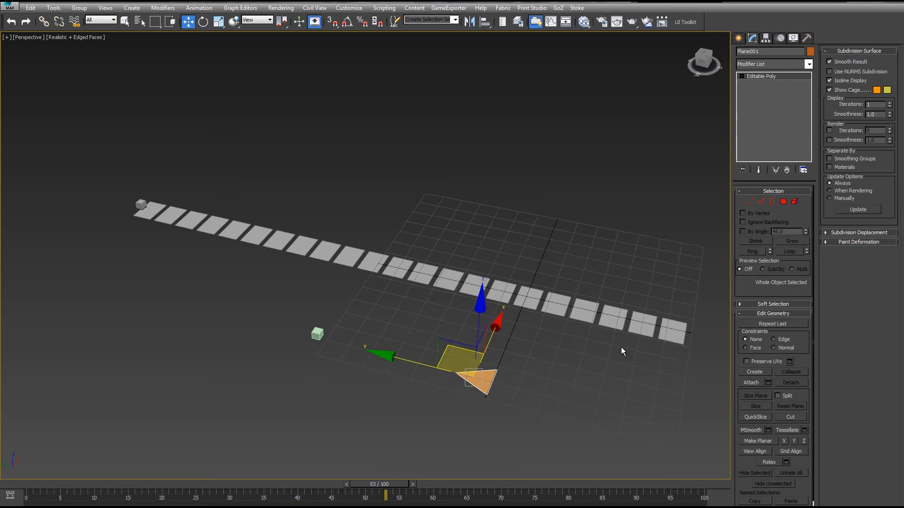
{"action": "left_click", "coordinate": [766, 38]}
{"action": "left_click", "coordinate": [773, 97]}
{"action": "left_click_drag", "start_coordinate": [401, 359], "coordinate": [417, 362]}
{"action": "left_click", "coordinate": [773, 97]}
- Pick the triangle as the stripe's END mesh and reselect the triangle
{"action": "left_click", "coordinate": [568, 294]}
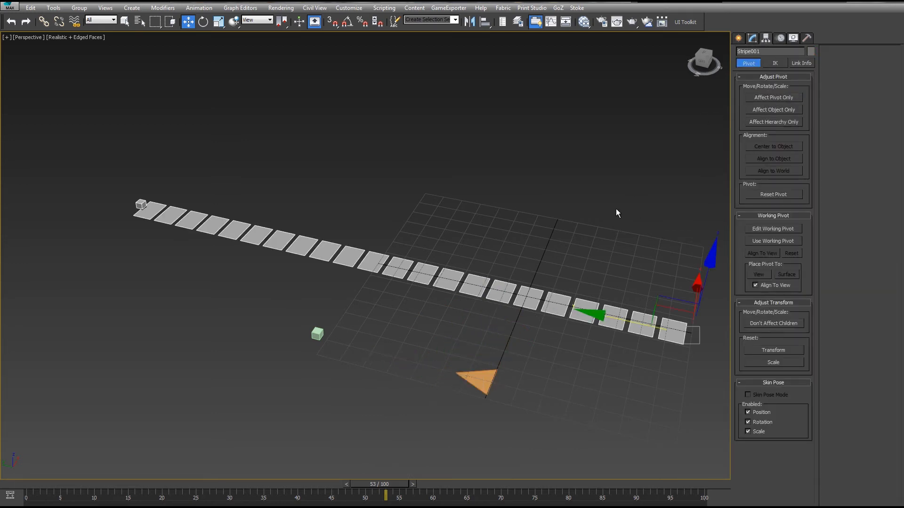
{"action": "left_click", "coordinate": [752, 37]}
{"action": "left_click", "coordinate": [771, 425]}
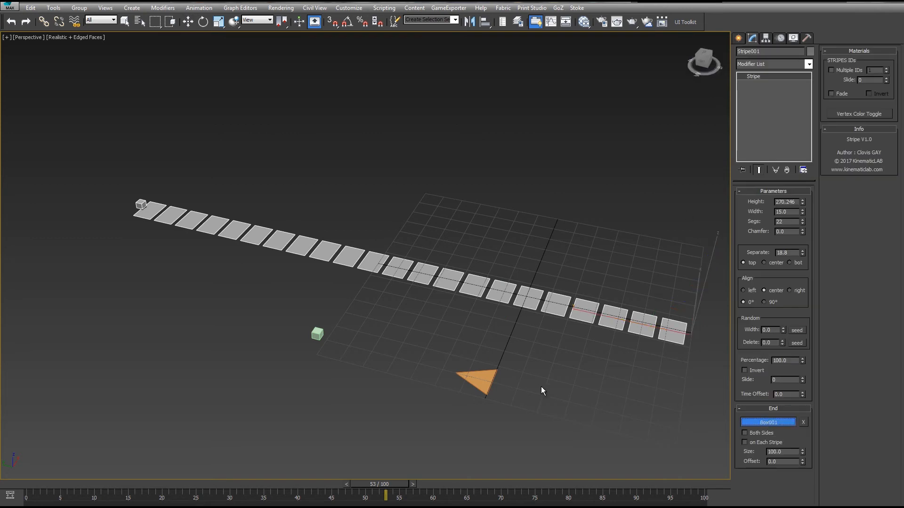
{"action": "left_click", "coordinate": [479, 377]}
{"action": "middle_click_drag", "start_coordinate": [527, 337], "coordinate": [294, 408], "text": "alt"}
{"action": "left_click", "coordinate": [293, 414]}
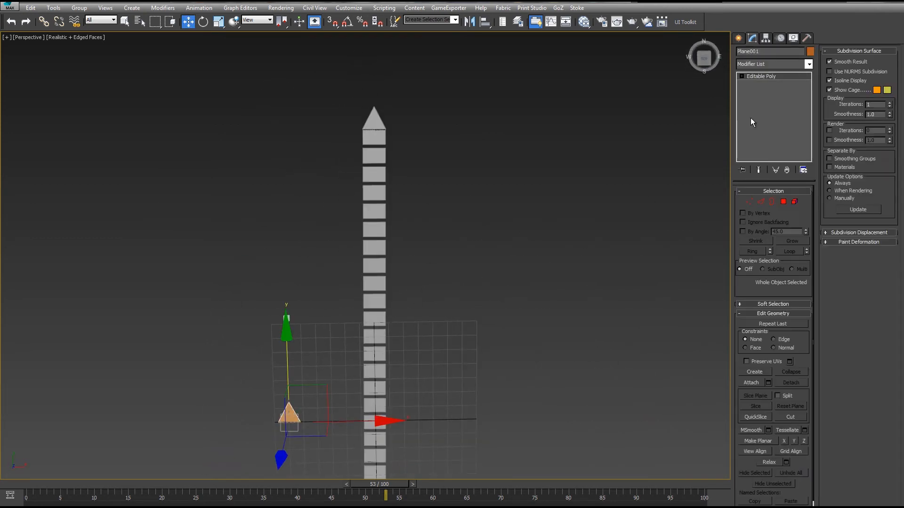
- Nudge the triangle's pivot slightly upward with Affect Pivot Only, then turn that mode off
{"action": "left_click", "coordinate": [766, 38]}
{"action": "left_click", "coordinate": [773, 97]}
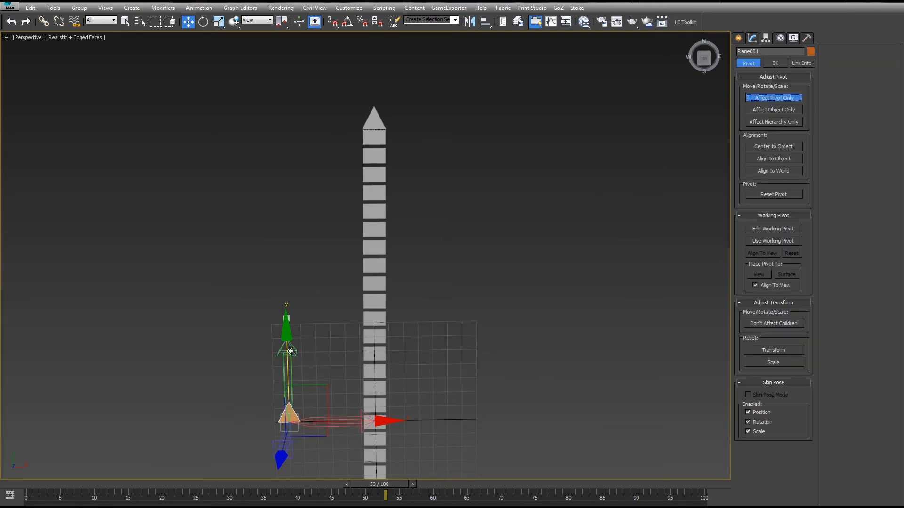
{"action": "left_click_drag", "start_coordinate": [286, 351], "coordinate": [285, 353]}
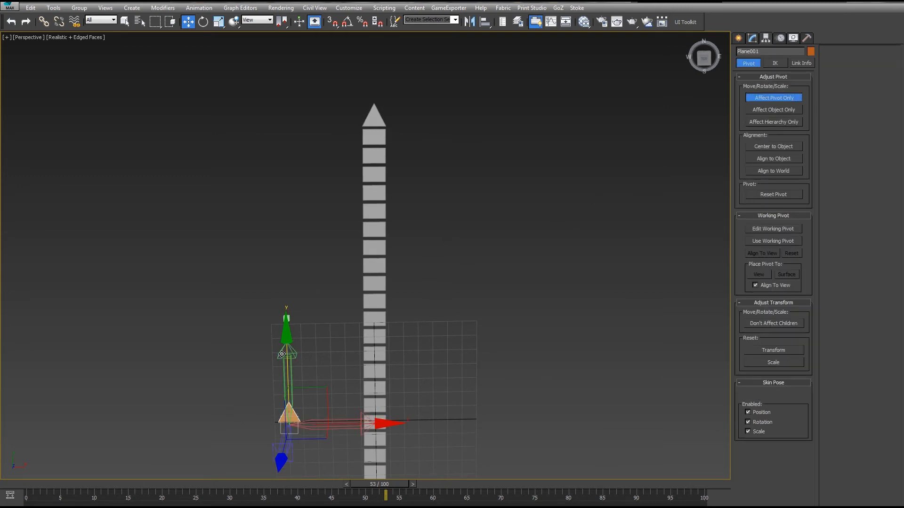
{"action": "left_click", "coordinate": [763, 95]}
- Select the stripe and enable Both Sides for its End mesh
{"action": "middle_click_drag", "start_coordinate": [447, 235], "coordinate": [544, 171], "text": "alt"}
{"action": "left_click", "coordinate": [243, 244]}
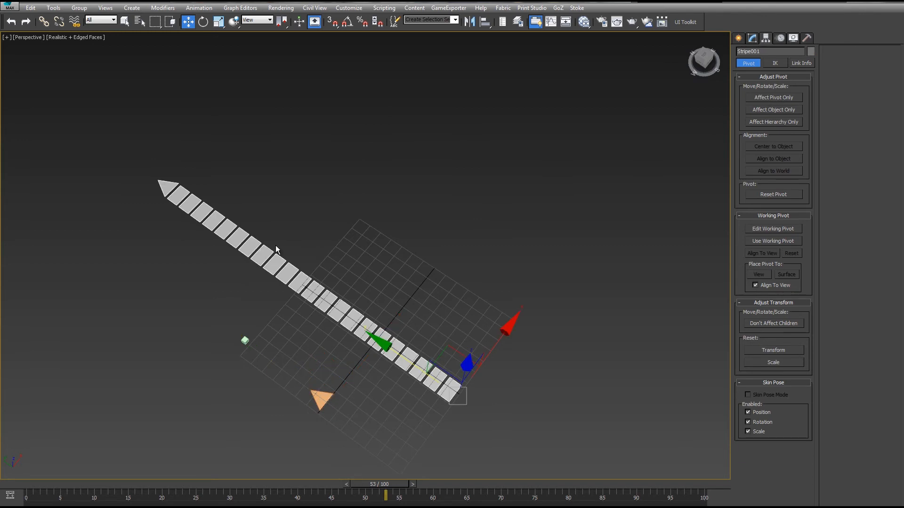
{"action": "left_click", "coordinate": [752, 38]}
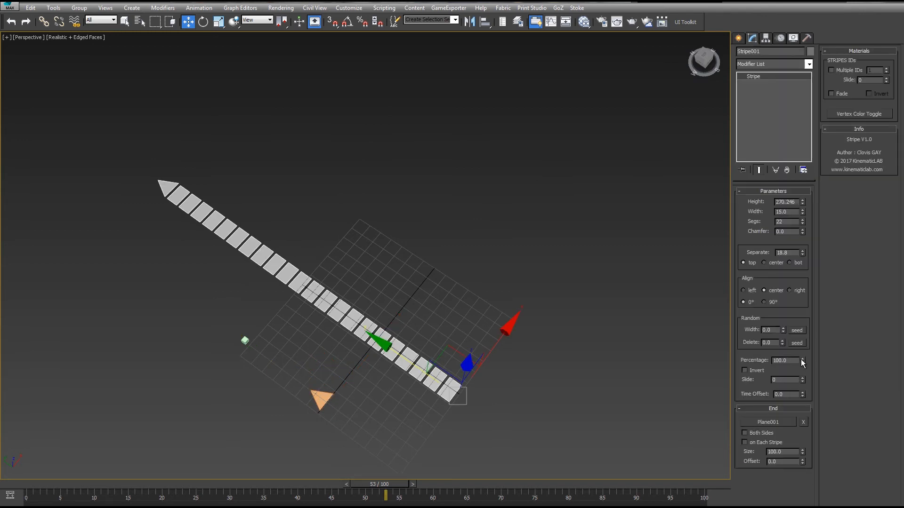
{"action": "left_click_drag", "start_coordinate": [802, 362], "coordinate": [530, 308]}
{"action": "middle_click_drag", "start_coordinate": [437, 311], "coordinate": [499, 247], "text": "alt"}
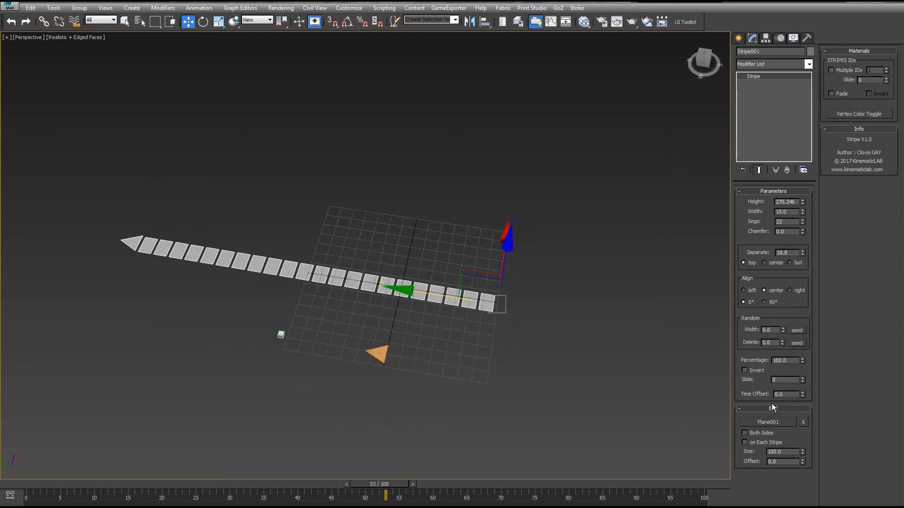
{"action": "left_click", "coordinate": [744, 433]}
{"action": "middle_click_drag", "start_coordinate": [543, 295], "coordinate": [489, 281], "text": "alt"}
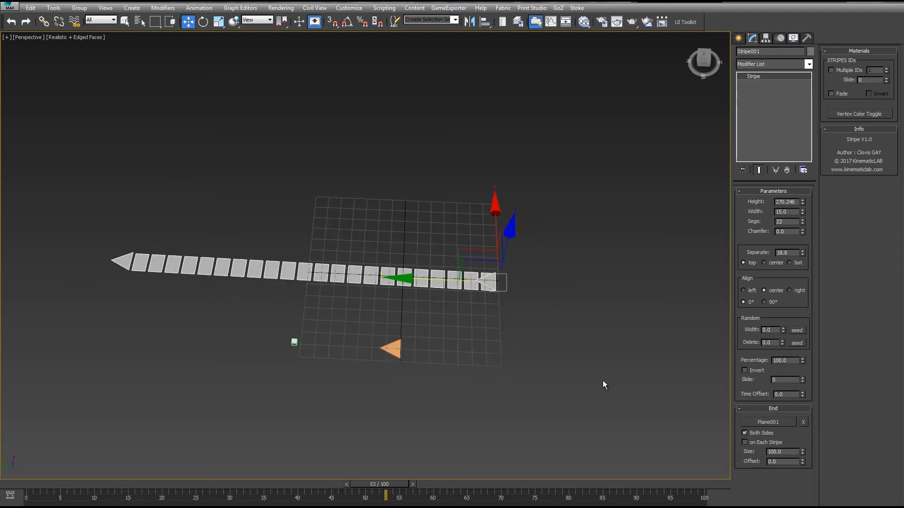
- Increase the stripe's End mesh size to 153.9
{"action": "mouse_move", "coordinate": [802, 360]}
{"action": "left_mouse_down"}
{"action": "mouse_move", "coordinate": [805, 472]}
{"action": "mouse_move", "coordinate": [768, 500]}
{"action": "mouse_move", "coordinate": [802, 361]}
{"action": "left_mouse_up"}
{"action": "left_click", "coordinate": [393, 343]}
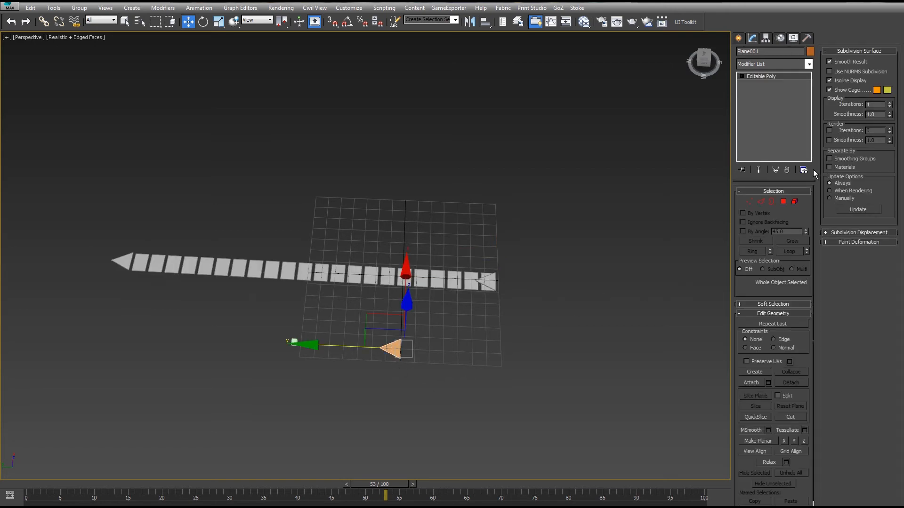
{"action": "left_click", "coordinate": [399, 274]}
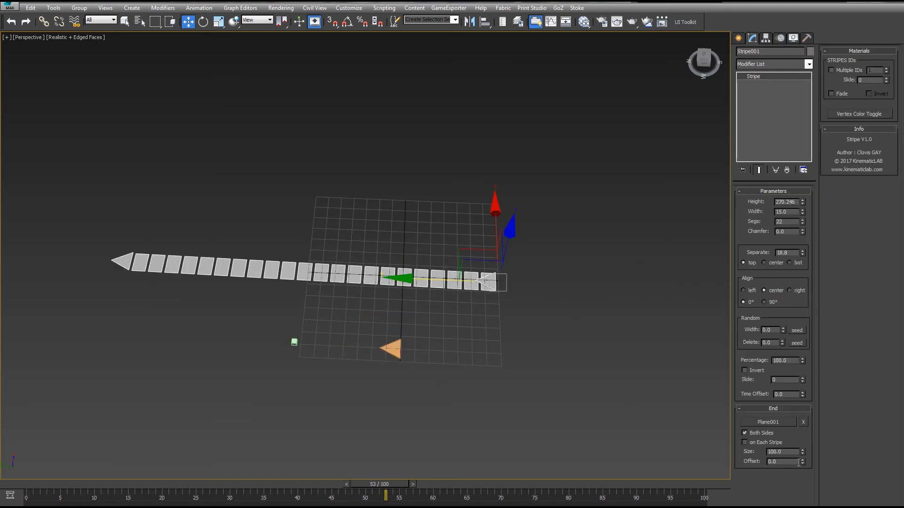
{"action": "left_click_drag", "start_coordinate": [803, 455], "coordinate": [487, 220]}
{"action": "middle_click_drag", "start_coordinate": [487, 220], "coordinate": [348, 331]}
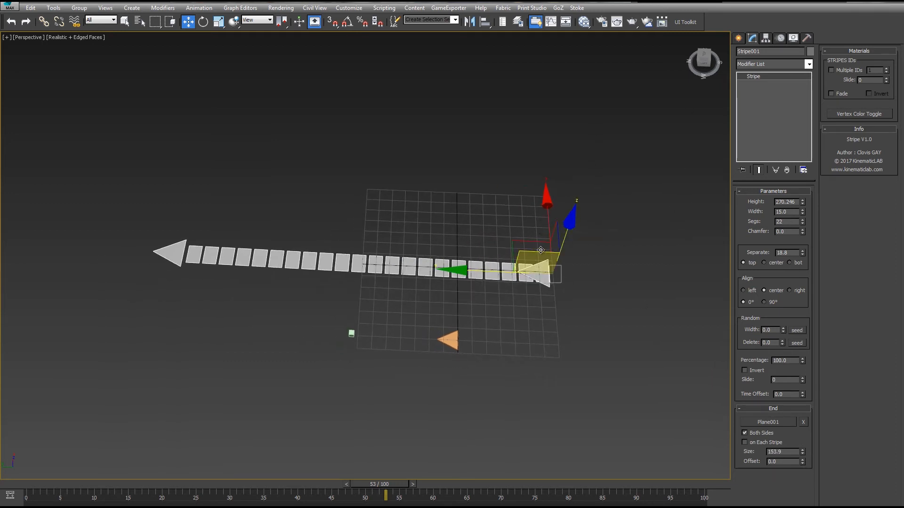
{"action": "middle_click_drag", "start_coordinate": [533, 254], "coordinate": [481, 289], "text": "alt"}
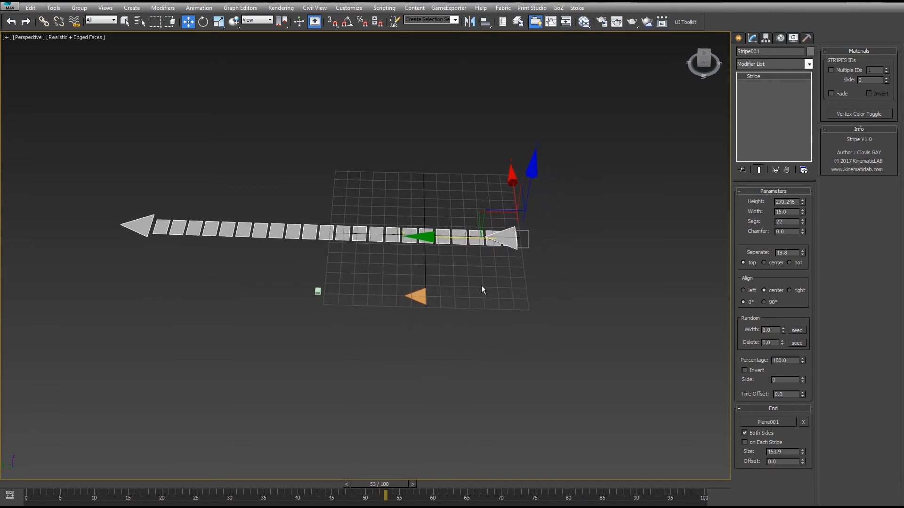
- Enable End mesh on Each Stripe and set its Size to 32.0 and Offset to 4.7
{"action": "left_click", "coordinate": [743, 442]}
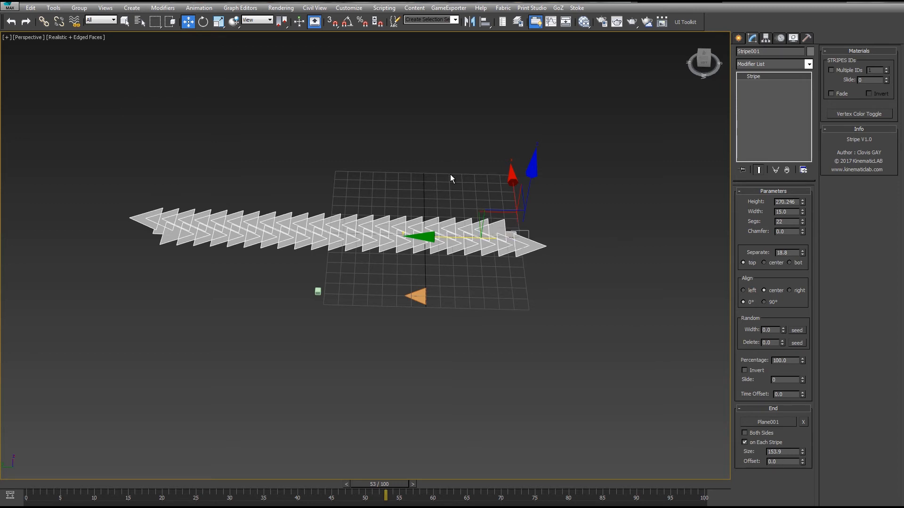
{"action": "mouse_move", "coordinate": [803, 453]}
{"action": "left_mouse_down"}
{"action": "mouse_move", "coordinate": [802, 484]}
{"action": "mouse_move", "coordinate": [803, 449]}
{"action": "left_mouse_up"}
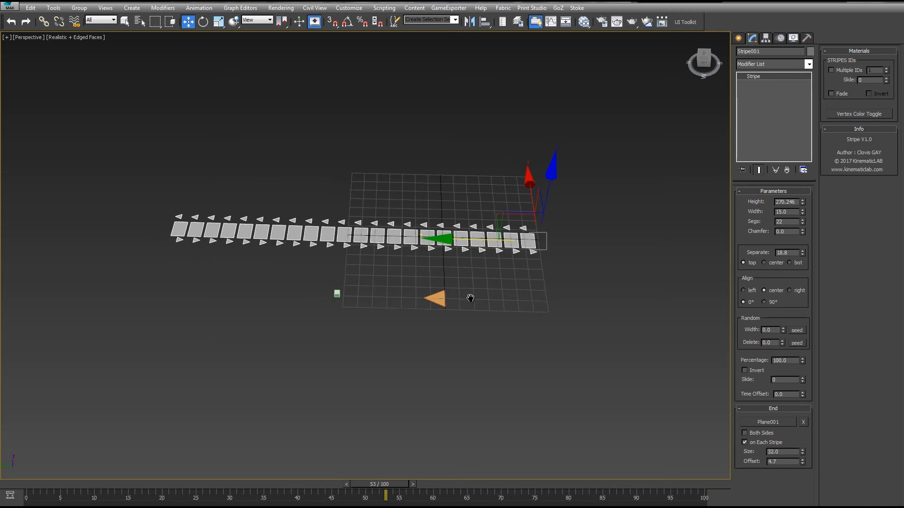
- Rotate the triangle mesh so the end triangles point outward from the stripes
{"action": "scroll", "coordinate": [470, 298], "scroll_direction": "up", "scroll_amount": 5}
{"action": "left_click", "coordinate": [414, 304]}
{"action": "key", "text": "e"}
{"action": "left_click_drag", "start_coordinate": [462, 369], "coordinate": [376, 373]}
{"action": "middle_click_drag", "start_coordinate": [455, 250], "coordinate": [374, 259], "text": "alt"}
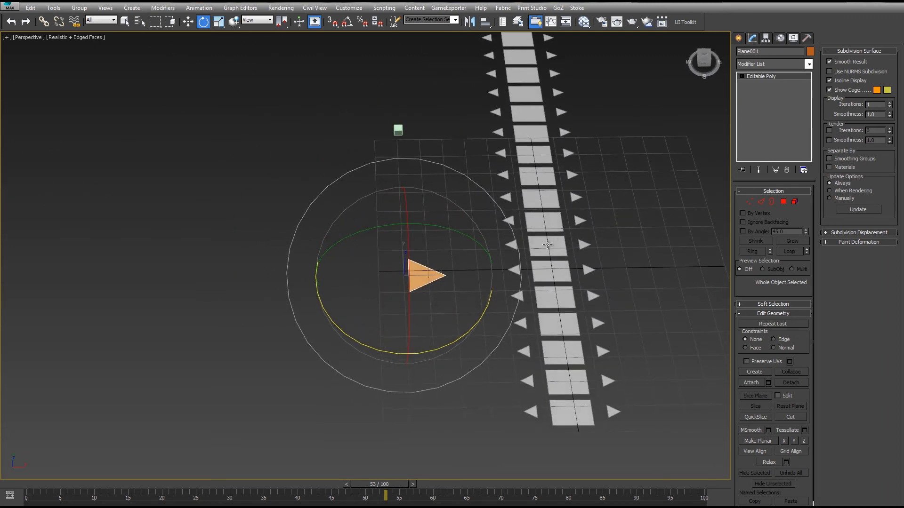
- Select the stripe and reduce its End mesh size to 20.5
{"action": "left_click", "coordinate": [547, 244]}
{"action": "mouse_move", "coordinate": [547, 244]}
{"action": "middle_mouse_down", "text": "alt"}
{"action": "mouse_move", "coordinate": [561, 258]}
{"action": "mouse_move", "coordinate": [587, 218]}
{"action": "mouse_move", "coordinate": [536, 210]}
{"action": "mouse_move", "coordinate": [555, 207]}
{"action": "mouse_move", "coordinate": [544, 239]}
{"action": "middle_mouse_up", "text": "alt"}
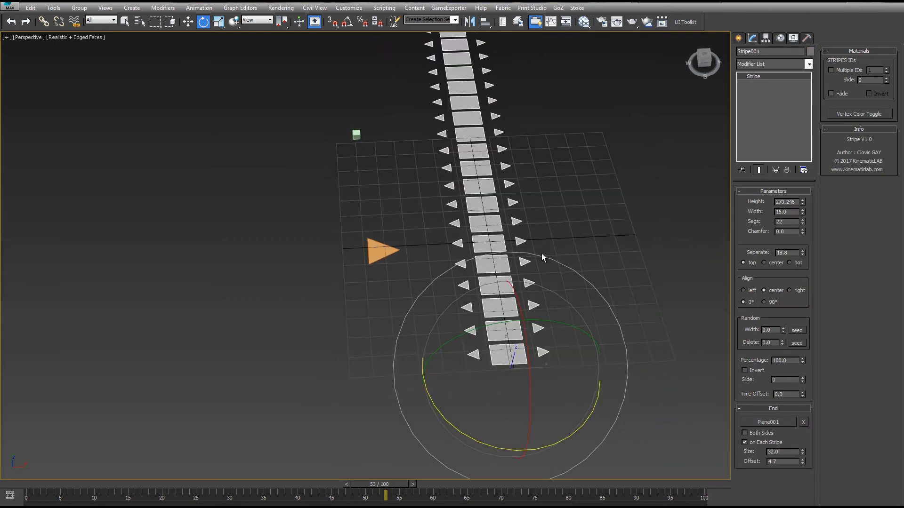
{"action": "left_click_drag", "start_coordinate": [804, 453], "coordinate": [781, 479]}
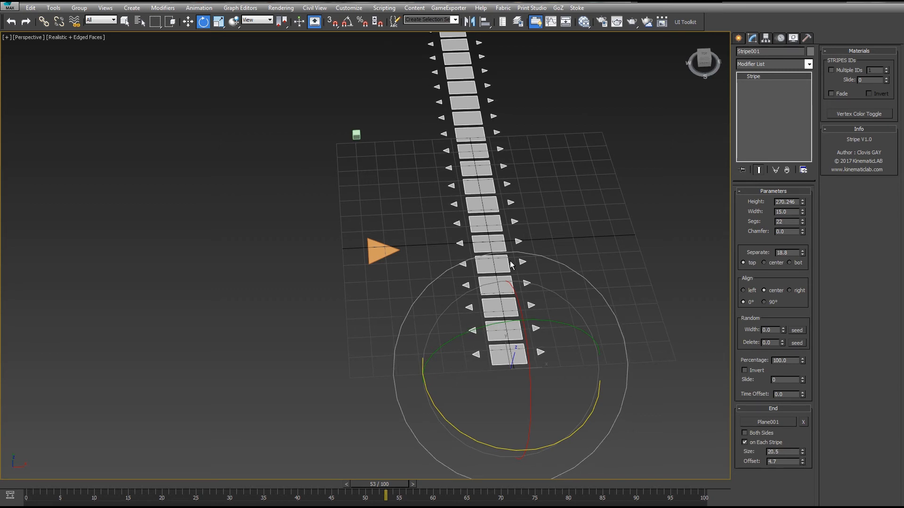
- Set the stripe's random Width to 74.0 and align the stripes left
{"action": "middle_click_drag", "start_coordinate": [569, 194], "coordinate": [509, 241]}
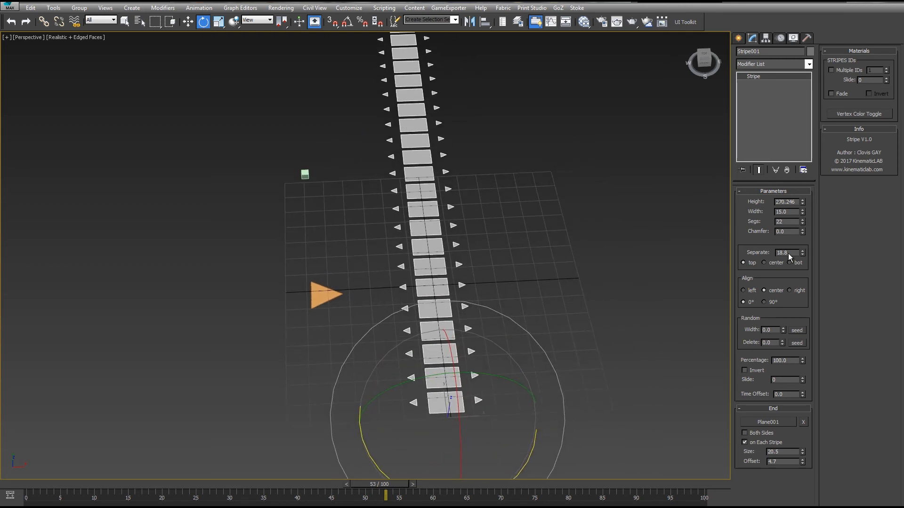
{"action": "left_click_drag", "start_coordinate": [783, 330], "coordinate": [841, 247]}
{"action": "left_click", "coordinate": [745, 291]}
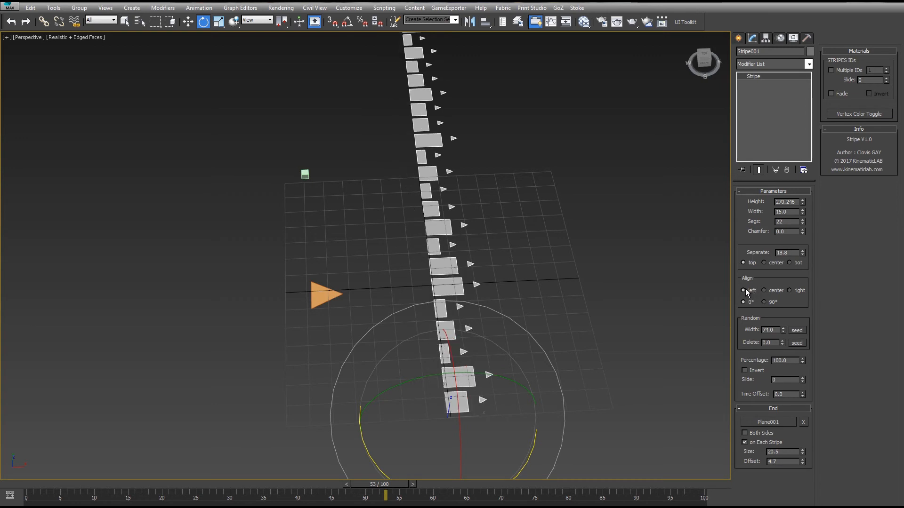
- Increase the stripe's segments to 62 and reduce the End mesh size to 11.4
{"action": "middle_click_drag", "start_coordinate": [678, 236], "coordinate": [695, 243]}
{"action": "left_click_drag", "start_coordinate": [803, 221], "coordinate": [800, 205]}
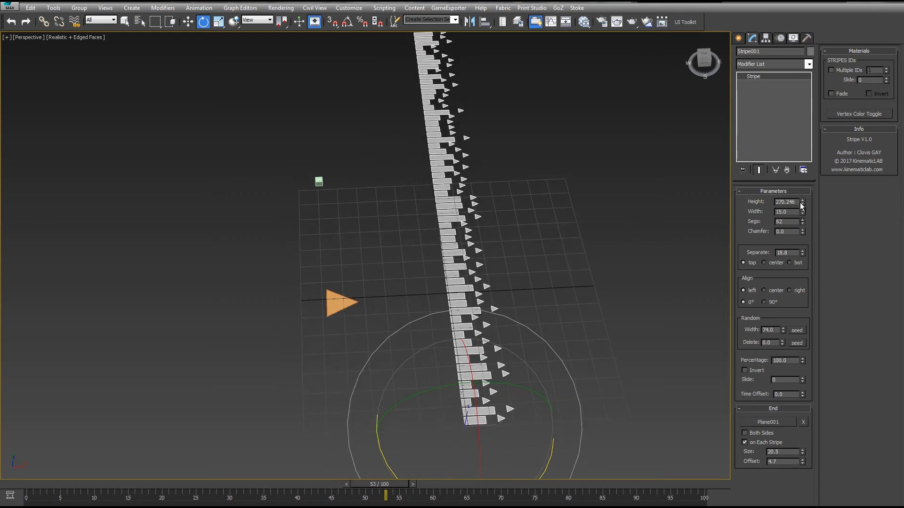
{"action": "middle_click_drag", "start_coordinate": [624, 244], "coordinate": [736, 211], "text": "alt"}
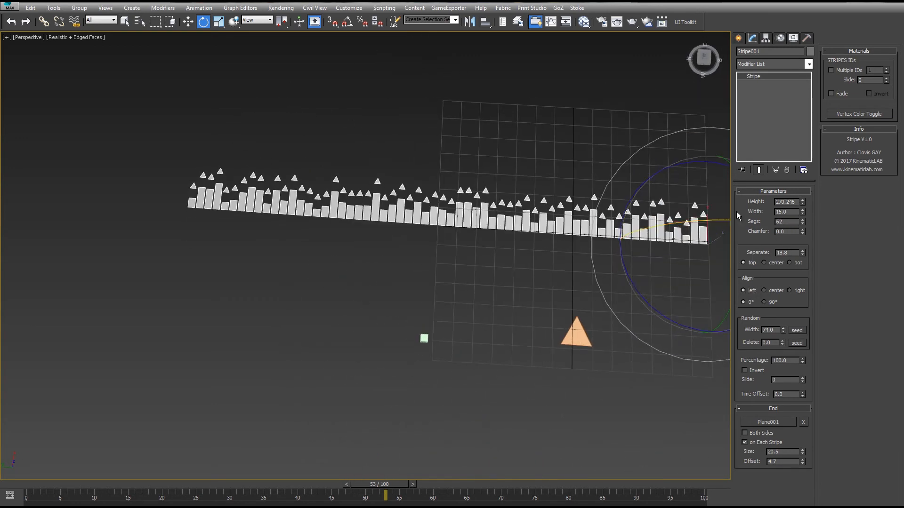
{"action": "left_click_drag", "start_coordinate": [803, 453], "coordinate": [793, 489]}
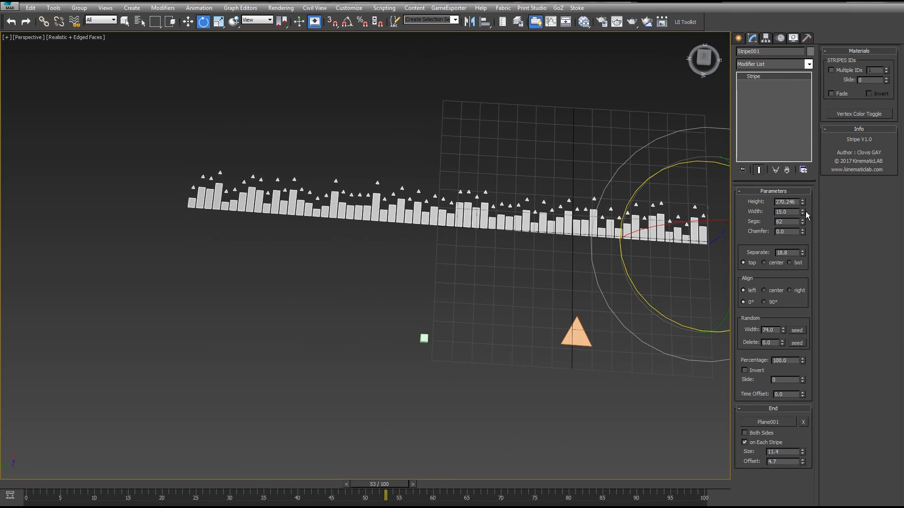
{"action": "left_click_drag", "start_coordinate": [802, 381], "coordinate": [781, 308]}
{"action": "right_click", "coordinate": [781, 308]}
{"action": "left_click_drag", "start_coordinate": [803, 210], "coordinate": [759, 11]}
{"action": "right_click", "coordinate": [759, 10]}
{"action": "left_click_drag", "start_coordinate": [803, 253], "coordinate": [735, 19]}
{"action": "right_click", "coordinate": [734, 18]}
- Switch the stripe alignment through center, left, right, center and back to left
{"action": "middle_click_drag", "start_coordinate": [643, 256], "coordinate": [564, 261], "text": "alt"}
{"action": "middle_click_drag", "start_coordinate": [561, 258], "coordinate": [531, 298]}
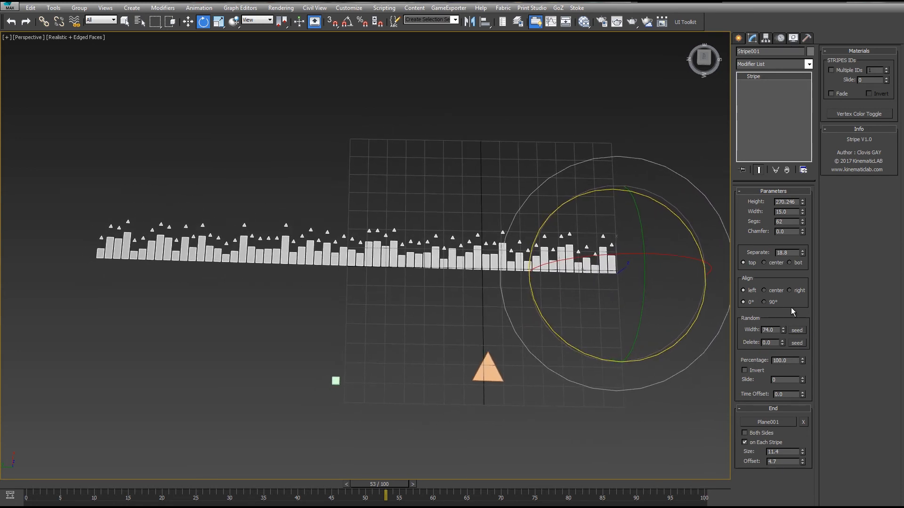
{"action": "left_click", "coordinate": [764, 290]}
{"action": "left_click", "coordinate": [743, 290]}
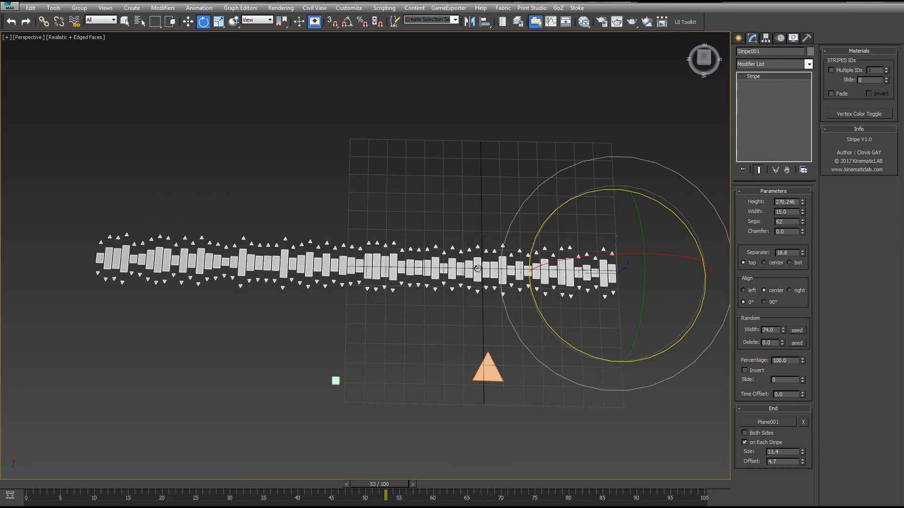
{"action": "left_click", "coordinate": [788, 290]}
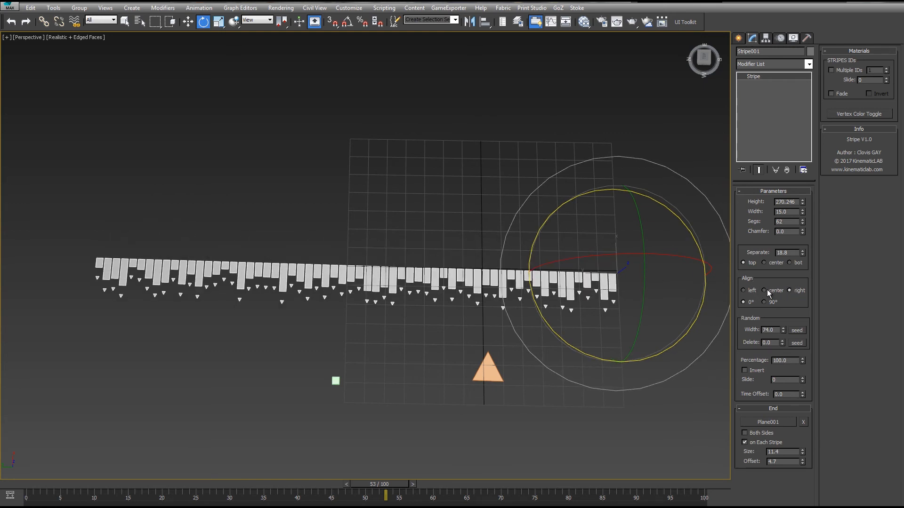
{"action": "left_click", "coordinate": [765, 290]}
{"action": "left_click", "coordinate": [744, 291]}
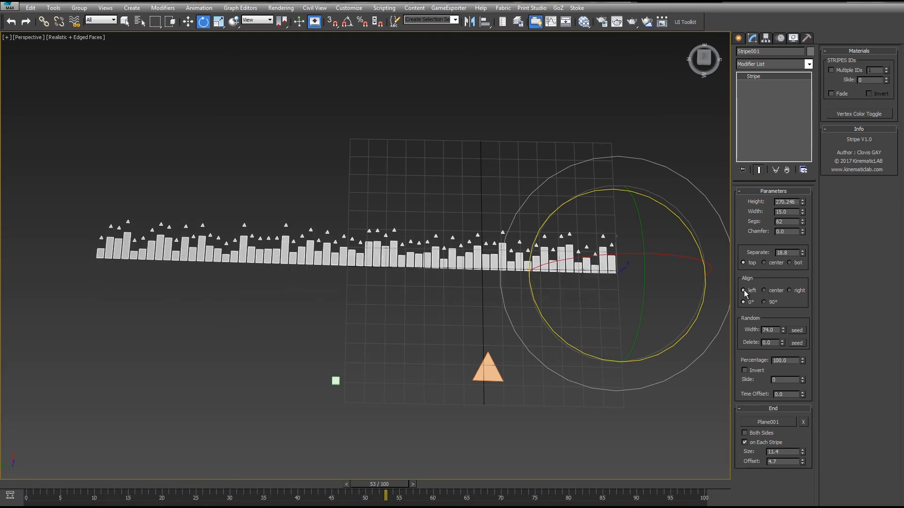
{"action": "mouse_move", "coordinate": [381, 222]}
{"action": "middle_mouse_down"}
{"action": "mouse_move", "coordinate": [418, 228]}
{"action": "mouse_move", "coordinate": [373, 212]}
{"action": "middle_mouse_up"}
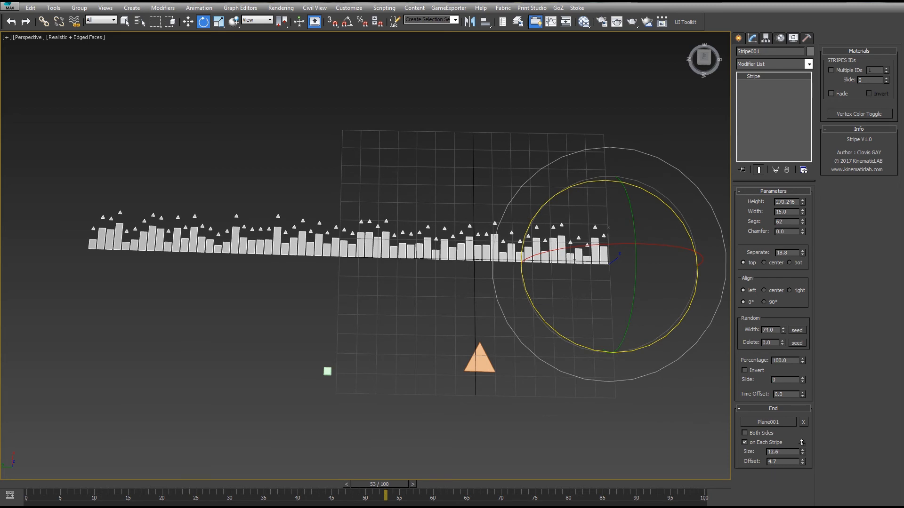
{"action": "left_click_drag", "start_coordinate": [803, 451], "coordinate": [777, 381]}
{"action": "right_click", "coordinate": [778, 382]}
{"action": "mouse_move", "coordinate": [802, 463]}
{"action": "left_mouse_down"}
{"action": "mouse_move", "coordinate": [801, 445]}
{"action": "mouse_move", "coordinate": [791, 476]}
{"action": "left_mouse_up"}
{"action": "left_click_drag", "start_coordinate": [762, 503], "coordinate": [740, 362]}
{"action": "right_click", "coordinate": [739, 361]}
- Assign the two-colour Multi/Sub-Object Material #36 to the stripe from the Slate Material Editor
{"action": "middle_click_drag", "start_coordinate": [521, 144], "coordinate": [478, 162]}
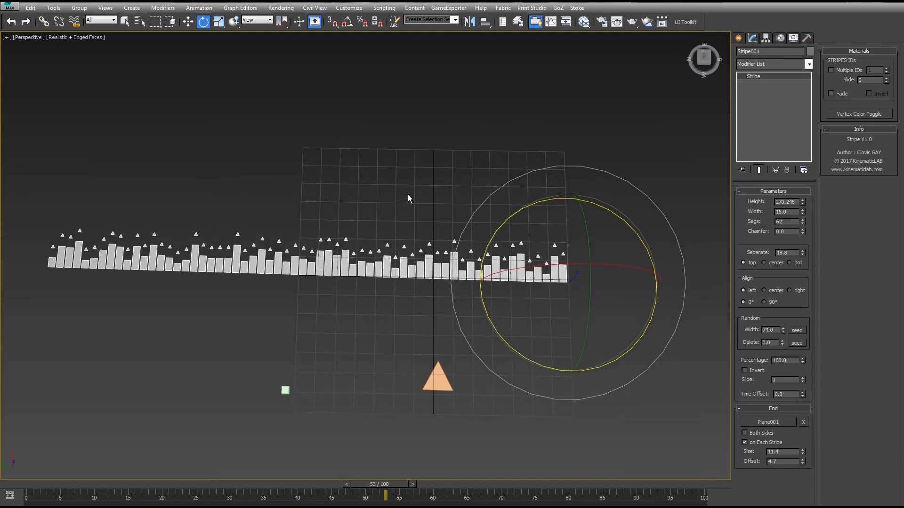
{"action": "middle_click_drag", "start_coordinate": [423, 205], "coordinate": [416, 208]}
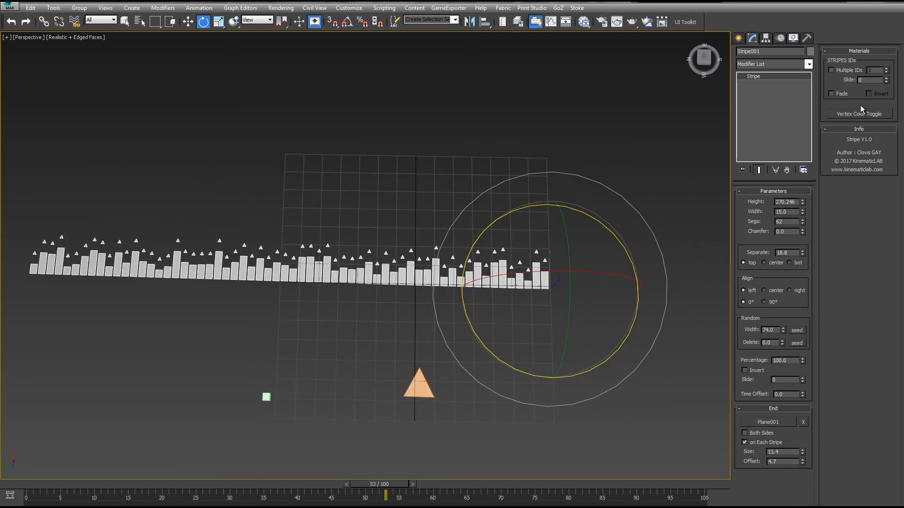
{"action": "middle_click_drag", "start_coordinate": [565, 125], "coordinate": [490, 153]}
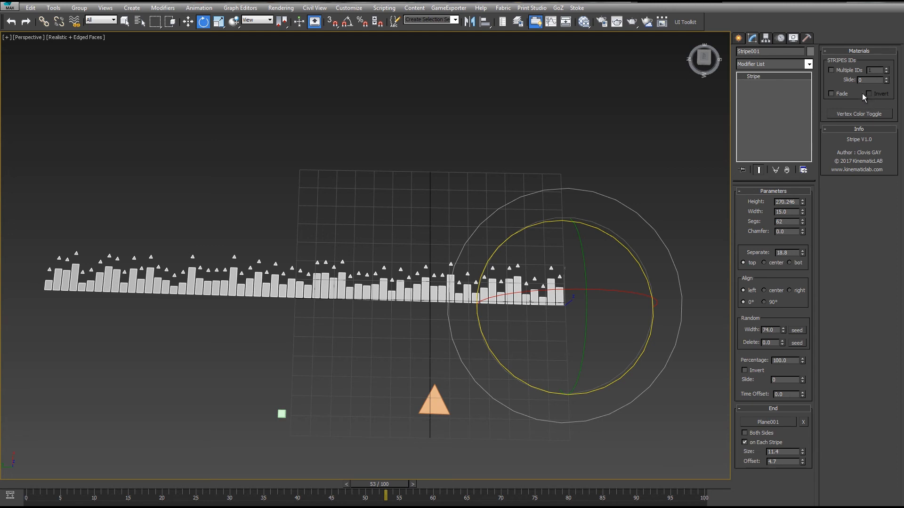
{"action": "left_click", "coordinate": [584, 22]}
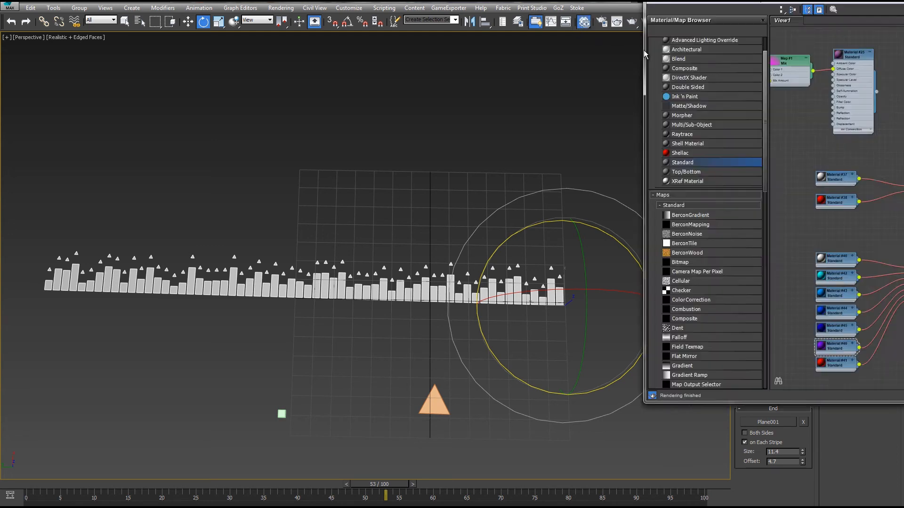
{"action": "scroll", "coordinate": [614, 179], "scroll_direction": "up", "scroll_amount": 2}
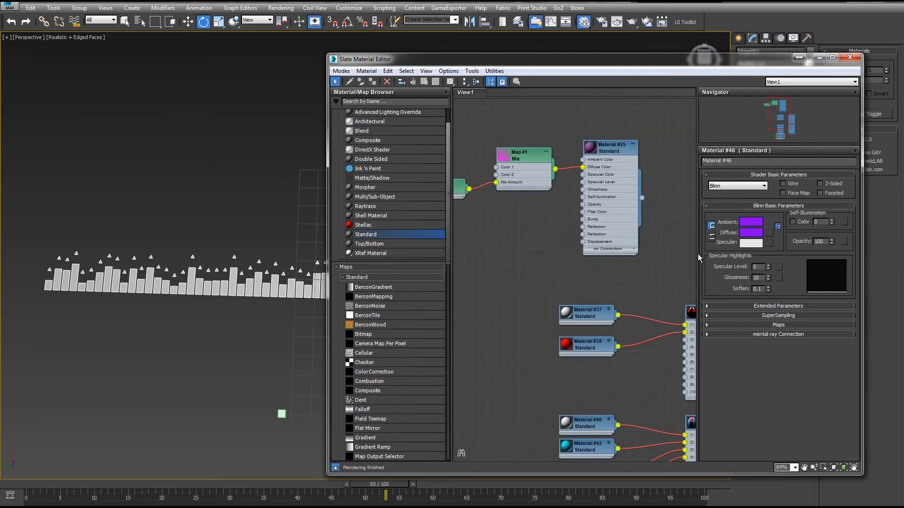
{"action": "middle_click_drag", "start_coordinate": [639, 285], "coordinate": [614, 152]}
{"action": "scroll", "coordinate": [641, 150], "scroll_direction": "up", "scroll_amount": 1}
{"action": "middle_click_drag", "start_coordinate": [278, 206], "coordinate": [242, 164]}
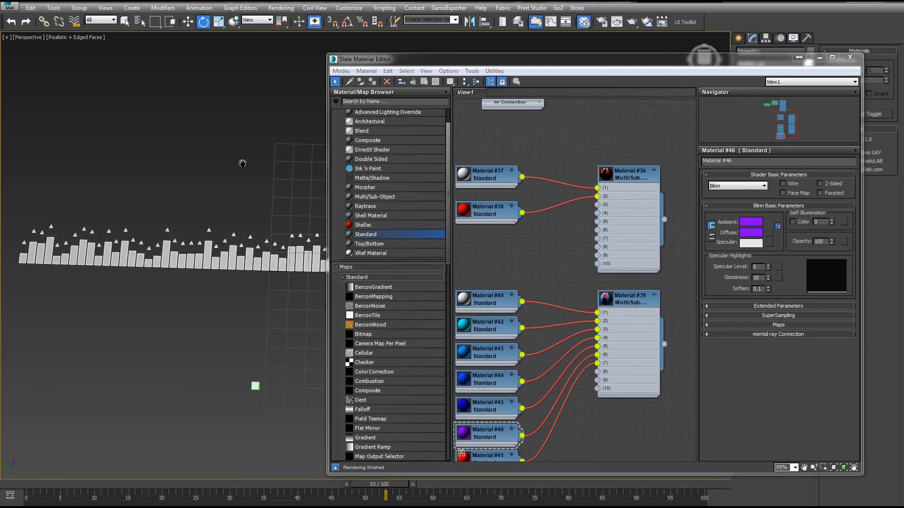
{"action": "left_click", "coordinate": [628, 173]}
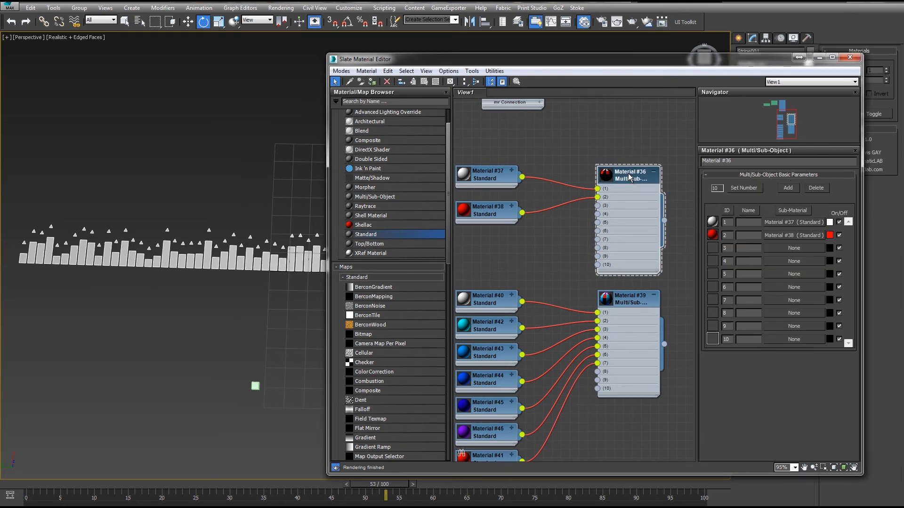
{"action": "right_click", "coordinate": [628, 174]}
{"action": "left_click", "coordinate": [657, 188]}
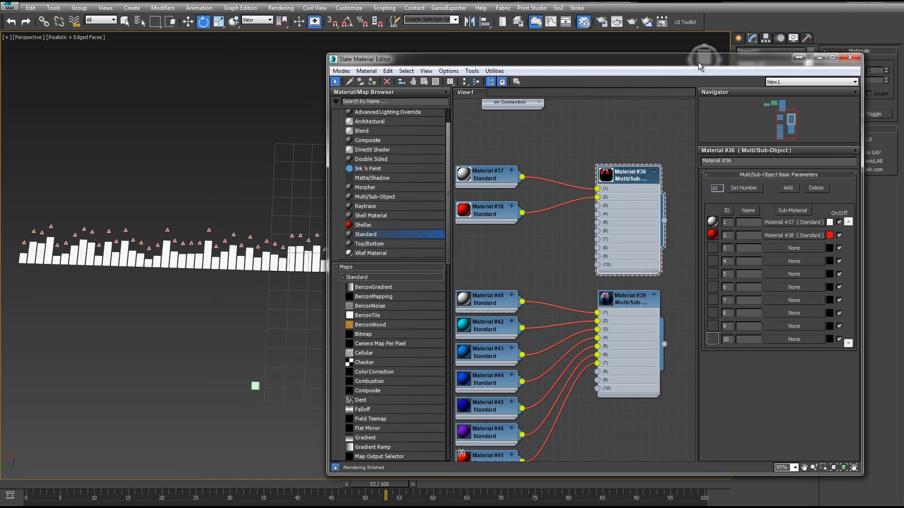
{"action": "left_click_drag", "start_coordinate": [698, 62], "coordinate": [506, 361]}
{"action": "middle_click_drag", "start_coordinate": [489, 197], "coordinate": [487, 160], "text": "alt"}
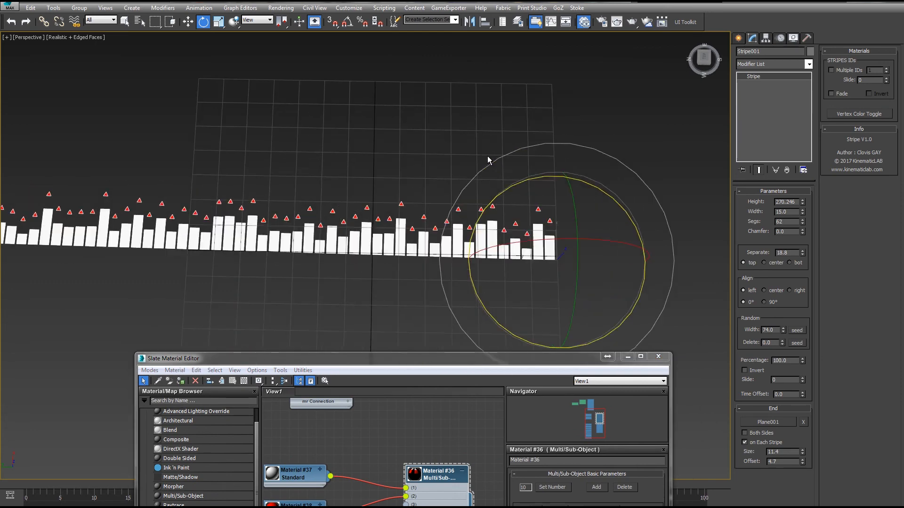
{"action": "scroll", "coordinate": [488, 159], "scroll_direction": "up", "scroll_amount": 4}
{"action": "middle_click_drag", "start_coordinate": [525, 190], "coordinate": [575, 124]}
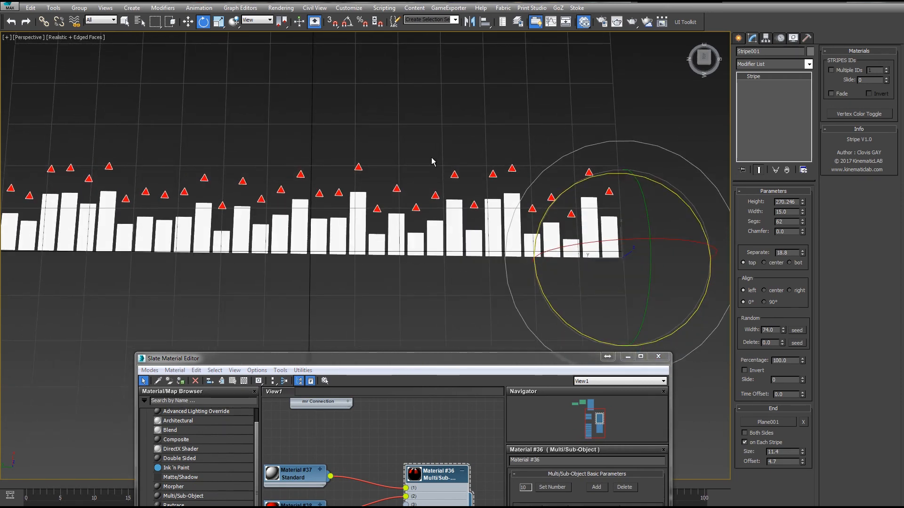
- Inspect the two sub-materials, Material #37 and Material #38, of the Multi/Sub-Object material
{"action": "scroll", "coordinate": [431, 156], "scroll_direction": "down", "scroll_amount": 4}
{"action": "middle_click_drag", "start_coordinate": [422, 143], "coordinate": [440, 122]}
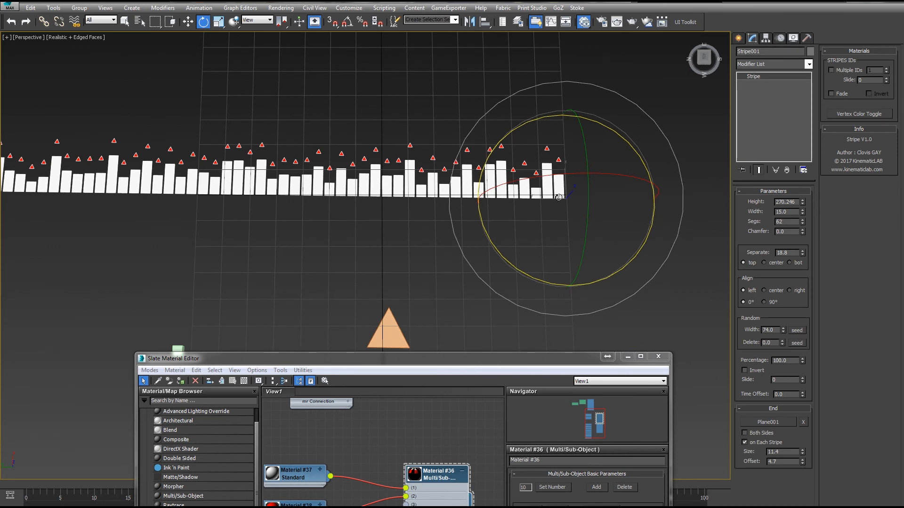
{"action": "middle_click_drag", "start_coordinate": [292, 196], "coordinate": [429, 208]}
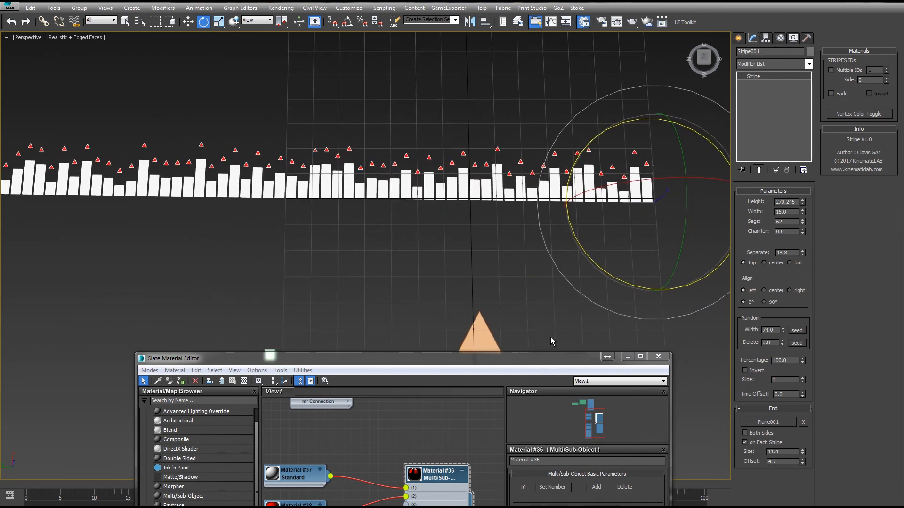
{"action": "double_click", "coordinate": [299, 474]}
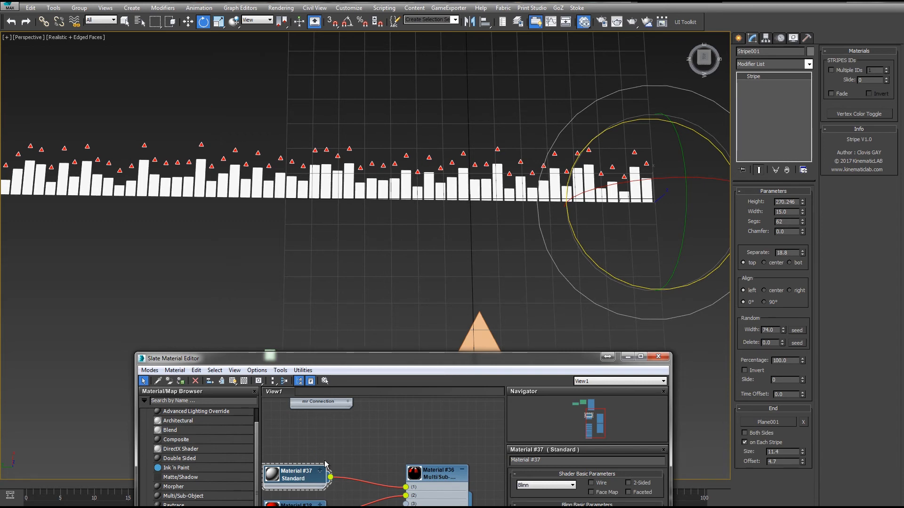
{"action": "double_click", "coordinate": [294, 504]}
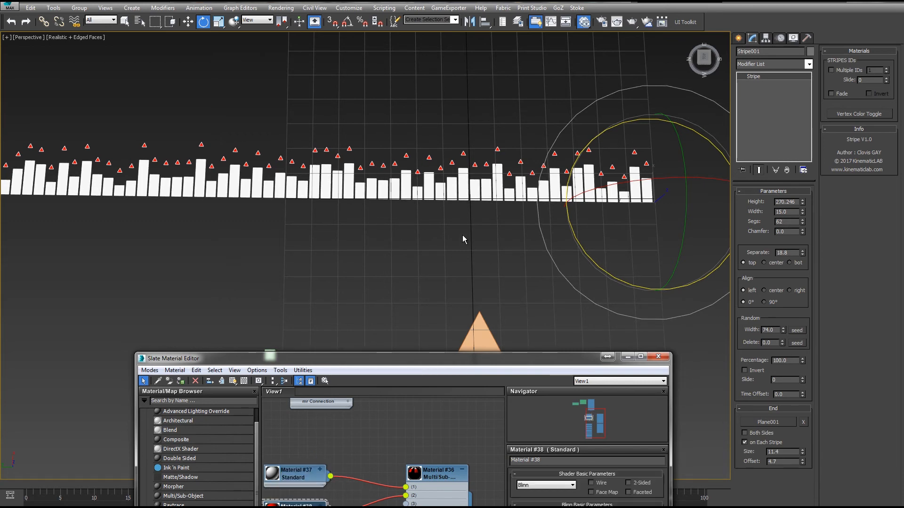
{"action": "middle_click_drag", "start_coordinate": [477, 243], "coordinate": [506, 254]}
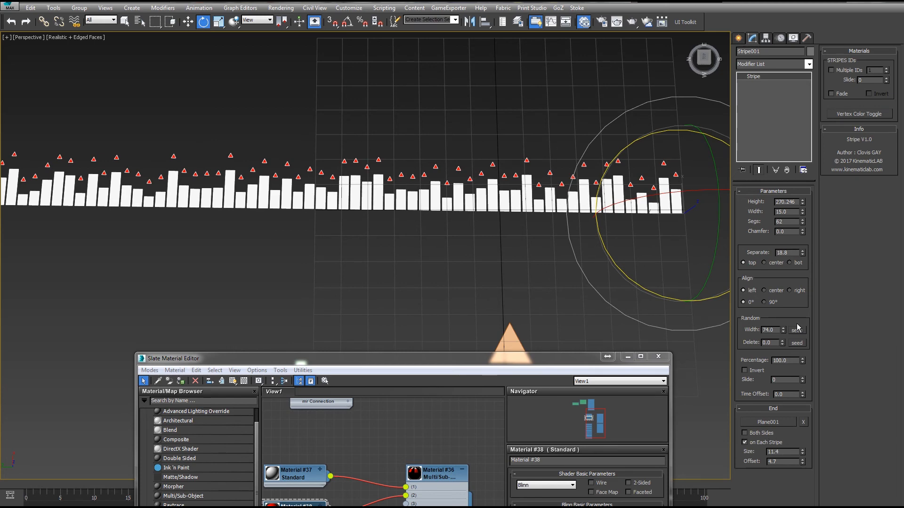
- Enable Multiple IDs on the stripe, keeping the alignment on left
{"action": "left_click", "coordinate": [764, 290]}
{"action": "left_click", "coordinate": [751, 291]}
{"action": "middle_click_drag", "start_coordinate": [524, 251], "coordinate": [450, 245]}
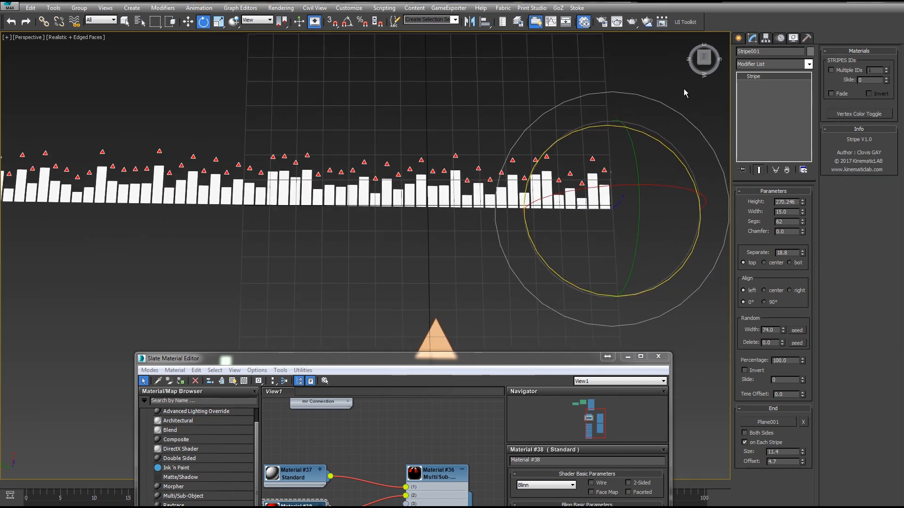
{"action": "left_click", "coordinate": [831, 70]}
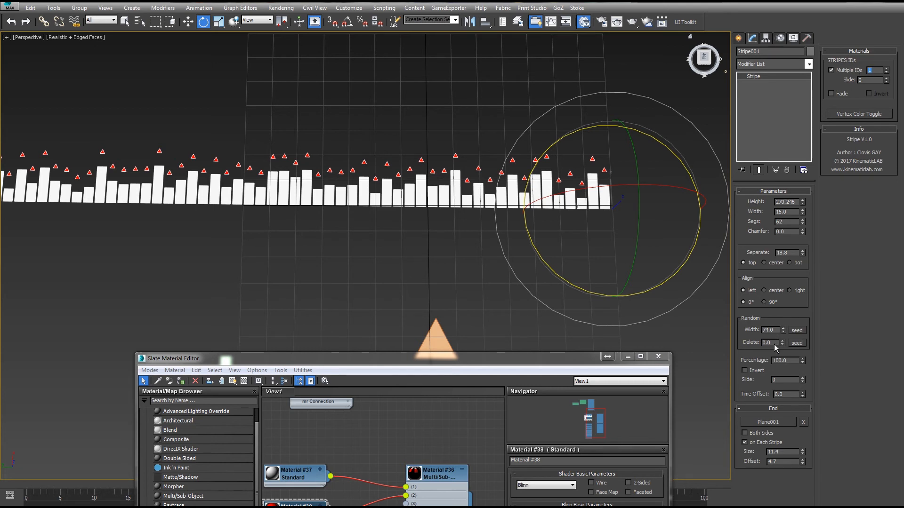
{"action": "key", "text": "Return"}
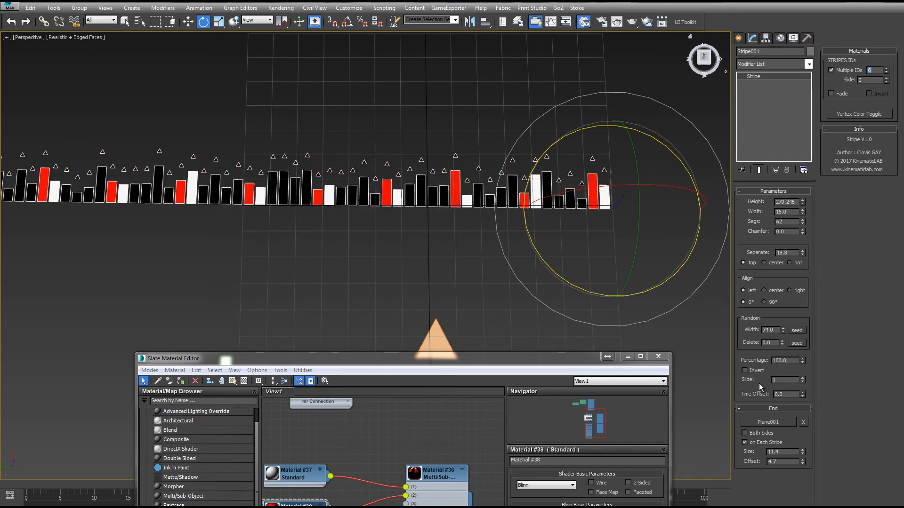
- Assign the many-colour Multi/Sub-Object Material #39 to the stripe from the Slate Material Editor
{"action": "middle_click_drag", "start_coordinate": [457, 225], "coordinate": [424, 218]}
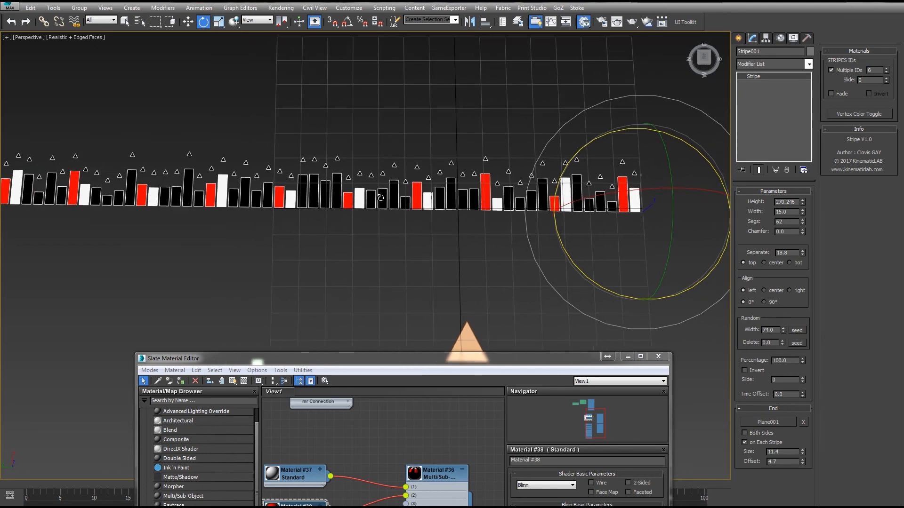
{"action": "middle_click_drag", "start_coordinate": [432, 438], "coordinate": [438, 389]}
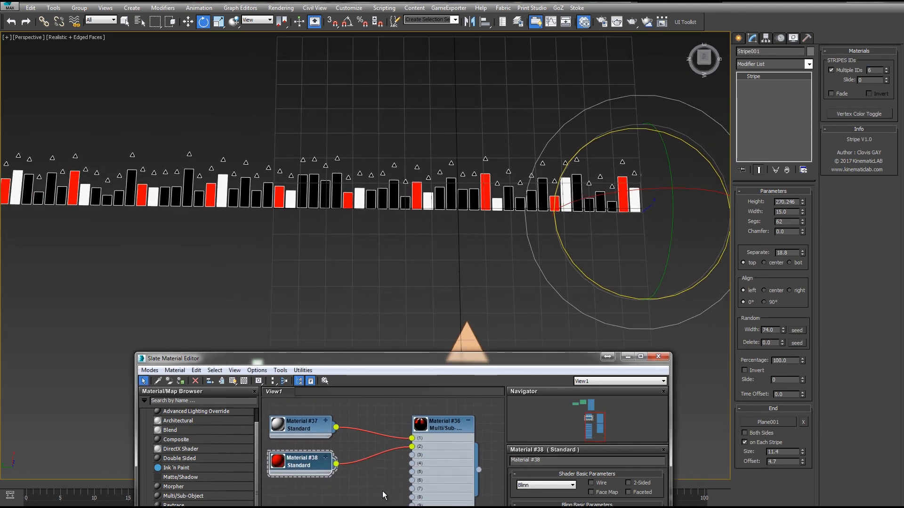
{"action": "middle_click_drag", "start_coordinate": [380, 507], "coordinate": [360, 418]}
{"action": "scroll", "coordinate": [369, 424], "scroll_direction": "down", "scroll_amount": 1}
{"action": "scroll", "coordinate": [368, 424], "scroll_direction": "down", "scroll_amount": 1}
{"action": "left_click", "coordinate": [413, 421]}
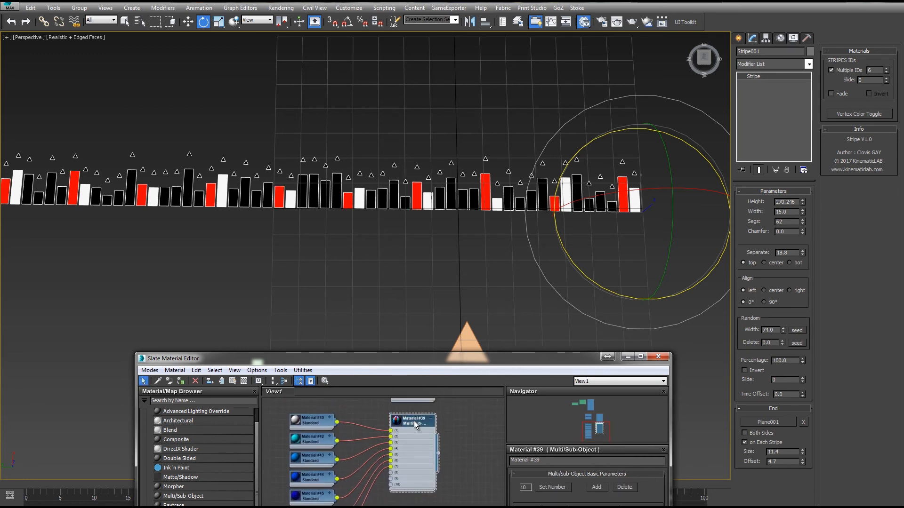
{"action": "right_click", "coordinate": [414, 421]}
{"action": "left_click", "coordinate": [444, 211]}
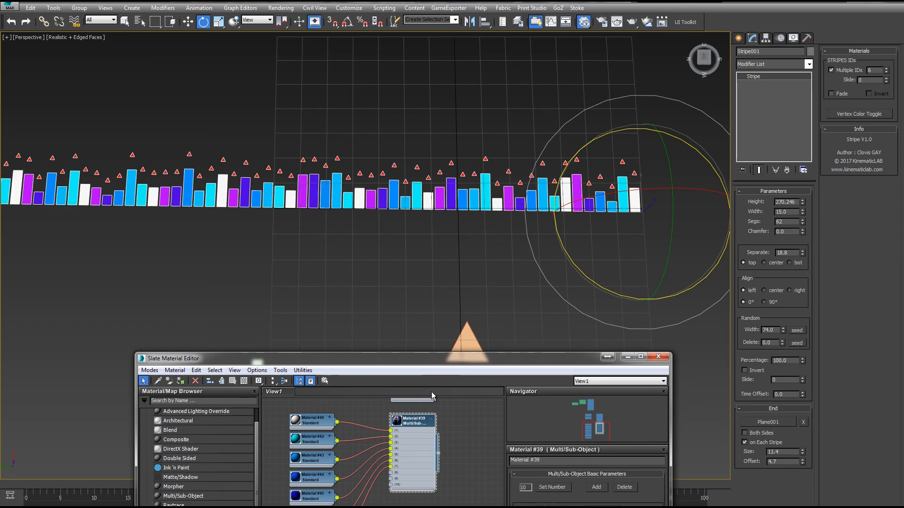
- Set the Multiple IDs Slide value to 35
{"action": "middle_click_drag", "start_coordinate": [466, 494], "coordinate": [468, 482]}
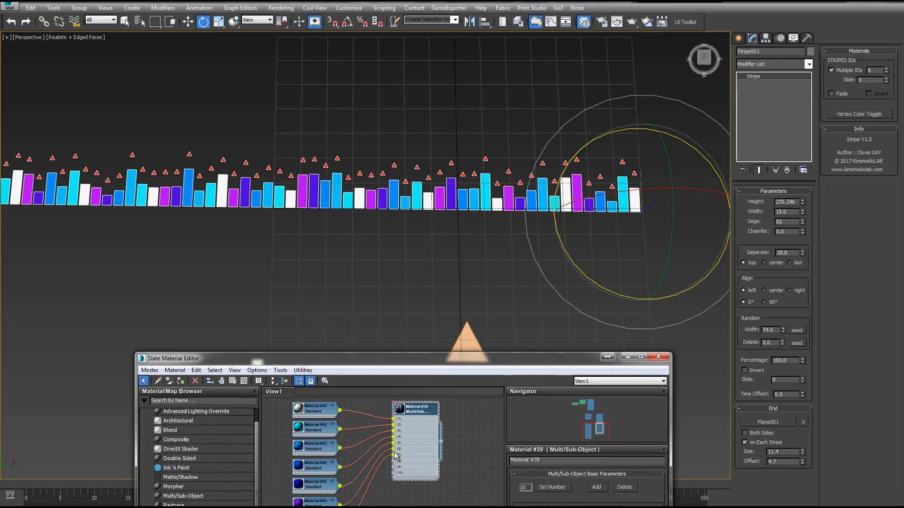
{"action": "left_click_drag", "start_coordinate": [876, 71], "coordinate": [861, 72]}
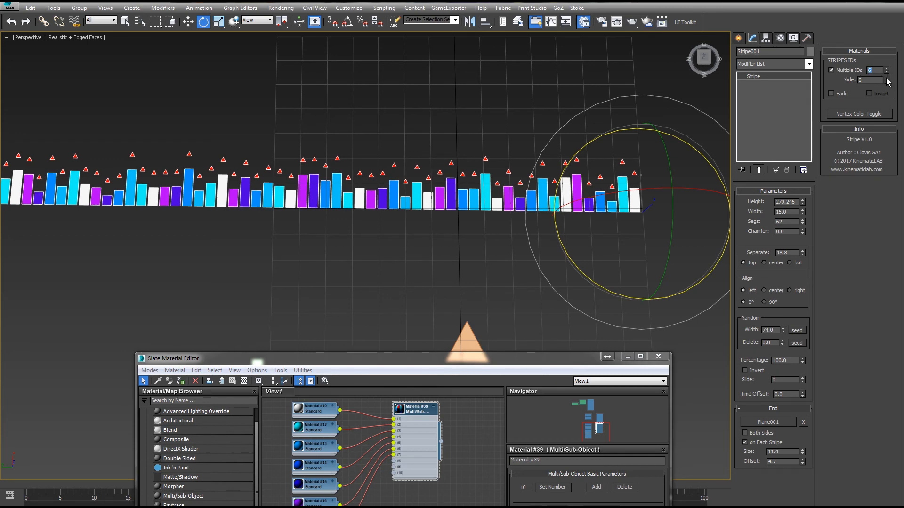
{"action": "left_click_drag", "start_coordinate": [886, 80], "coordinate": [881, 62]}
{"action": "middle_click_drag", "start_coordinate": [606, 132], "coordinate": [536, 116]}
{"action": "scroll", "coordinate": [542, 123], "scroll_direction": "up", "scroll_amount": 4}
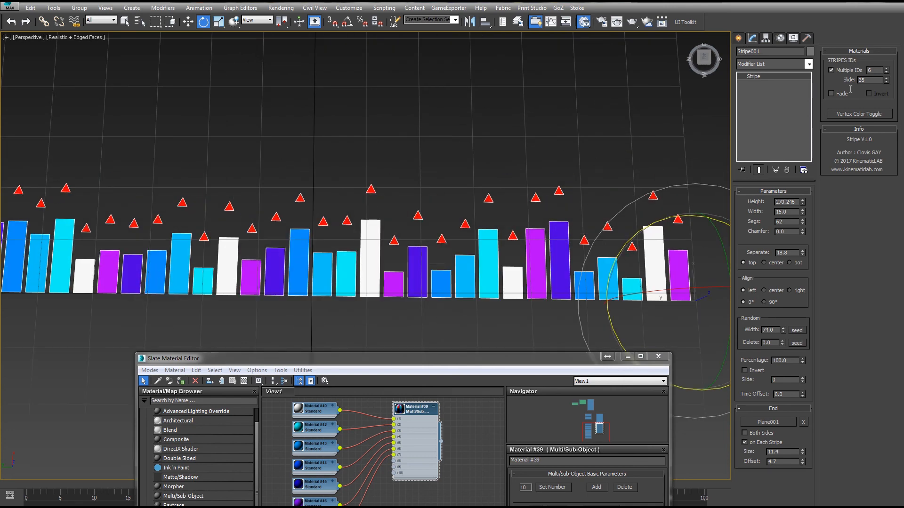
- Step the Multiple IDs count down to 2, up to 7, and set it back to 6
{"action": "left_click_drag", "start_coordinate": [888, 81], "coordinate": [863, 88]}
{"action": "left_click", "coordinate": [886, 72]}
{"action": "left_click", "coordinate": [886, 73]}
{"action": "left_click", "coordinate": [886, 73]}
{"action": "left_click", "coordinate": [886, 73]}
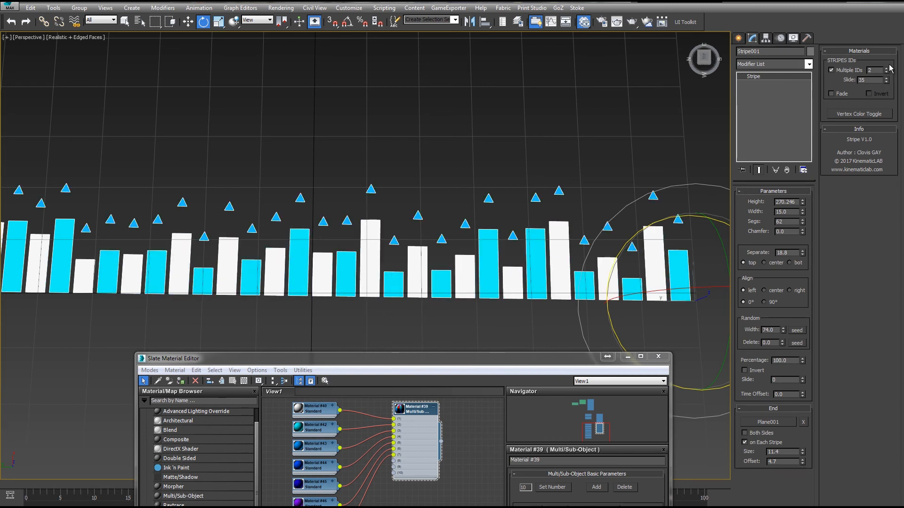
{"action": "left_click", "coordinate": [886, 68]}
{"action": "left_click", "coordinate": [886, 69]}
{"action": "left_click", "coordinate": [886, 68]}
{"action": "left_click", "coordinate": [886, 69]}
{"action": "left_click", "coordinate": [886, 68]}
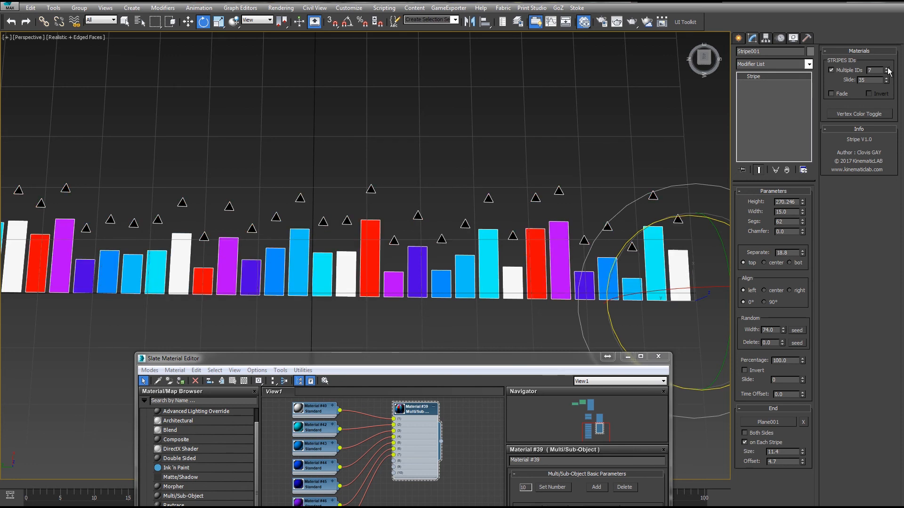
{"action": "left_click", "coordinate": [886, 73]}
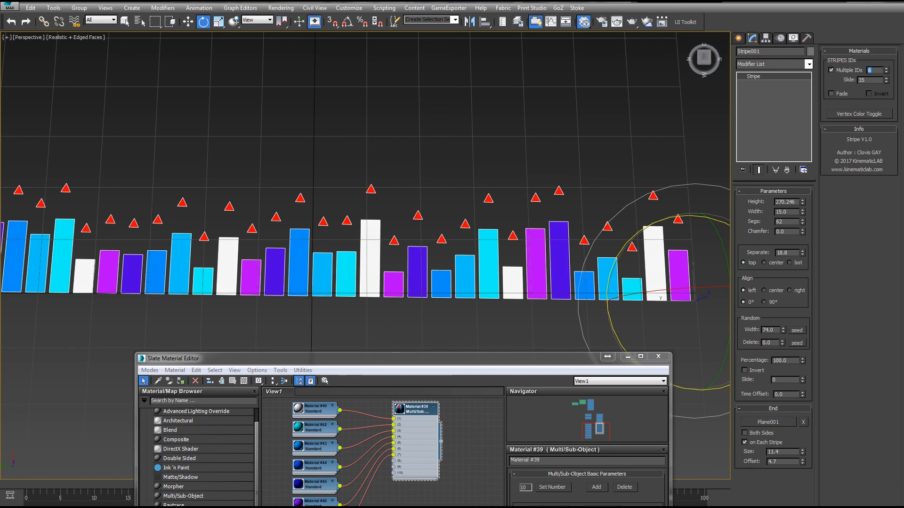
{"action": "type", "text": "6"}
{"action": "key", "text": "Return"}
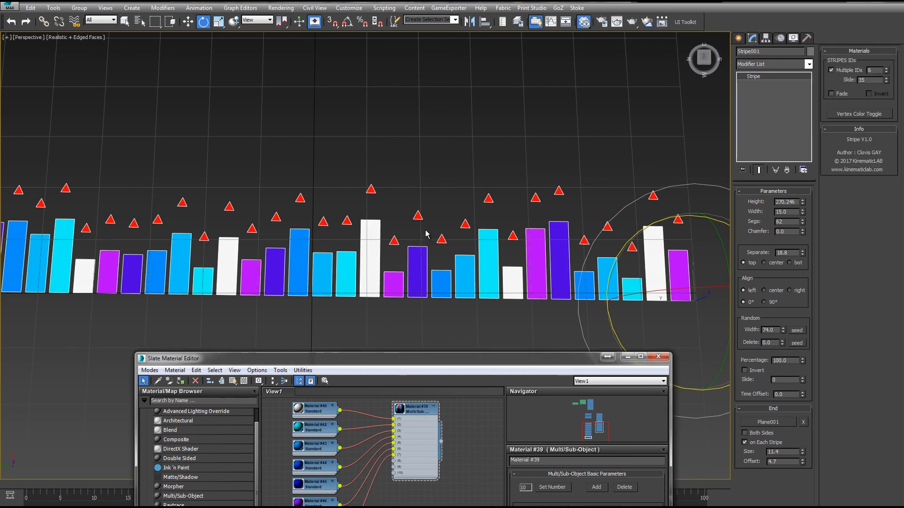
- Switch the stripe alignment to center and open Material #41's parameters
{"action": "middle_click_drag", "start_coordinate": [439, 184], "coordinate": [446, 149]}
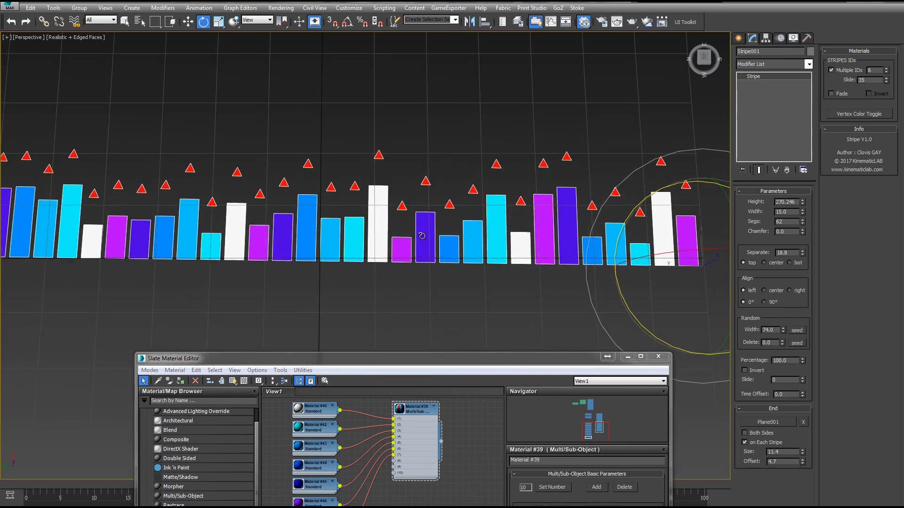
{"action": "left_click", "coordinate": [773, 290]}
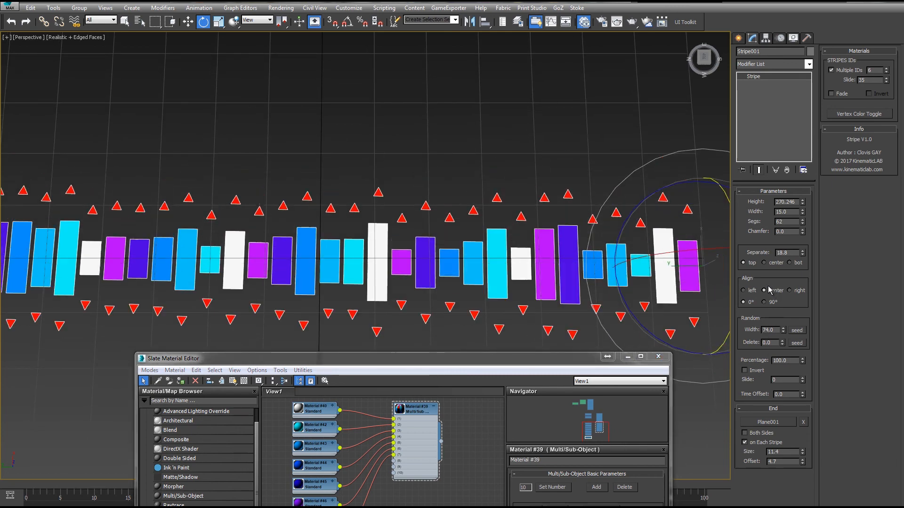
{"action": "middle_click_drag", "start_coordinate": [531, 240], "coordinate": [547, 193]}
{"action": "double_click", "coordinate": [315, 507]}
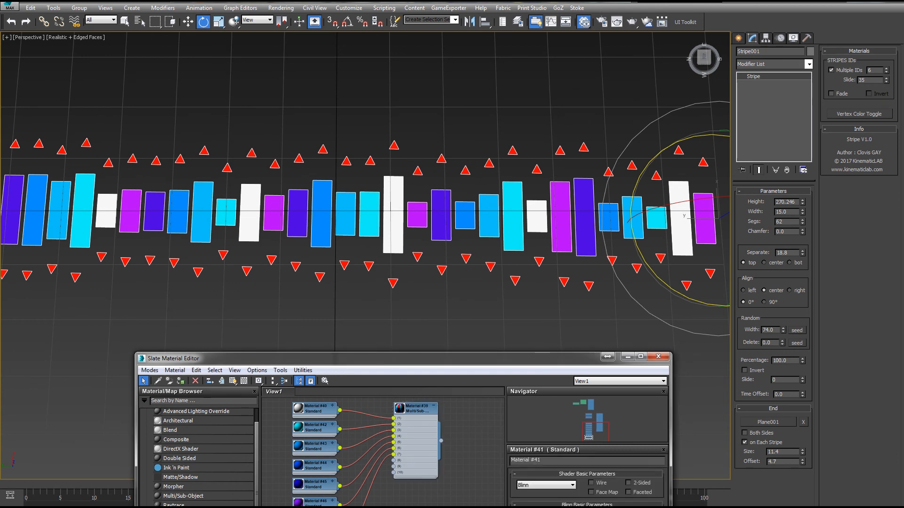
{"action": "middle_click_drag", "start_coordinate": [479, 422], "coordinate": [481, 448]}
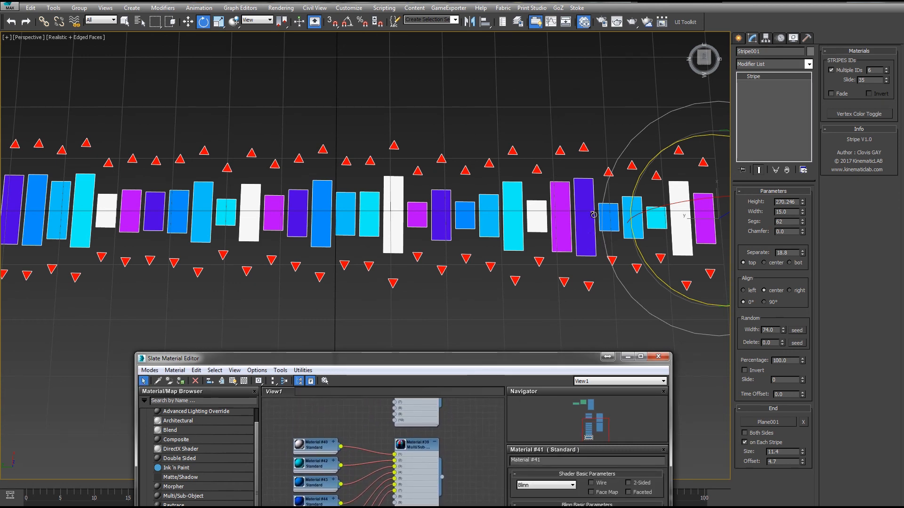
{"action": "middle_click_drag", "start_coordinate": [559, 171], "coordinate": [489, 167]}
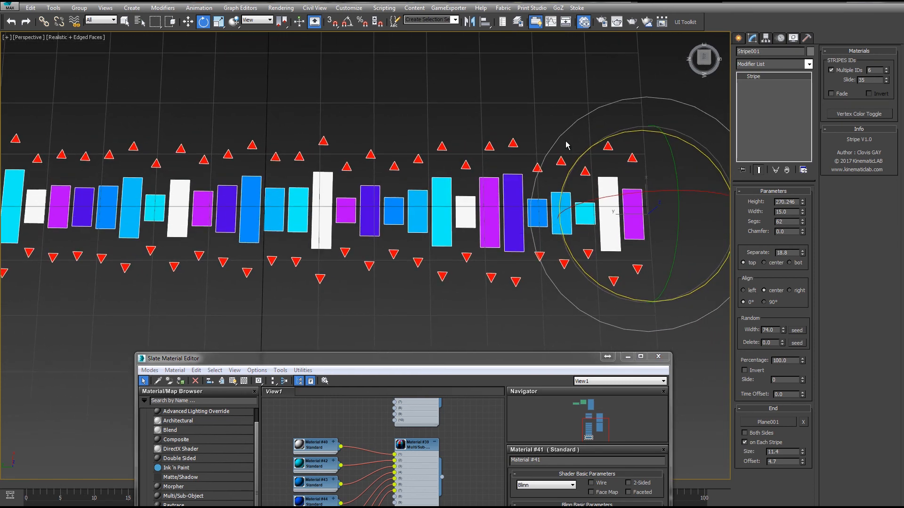
{"action": "mouse_move", "coordinate": [593, 141]}
{"action": "middle_mouse_down"}
{"action": "mouse_move", "coordinate": [584, 128]}
{"action": "mouse_move", "coordinate": [592, 127]}
{"action": "middle_mouse_up"}
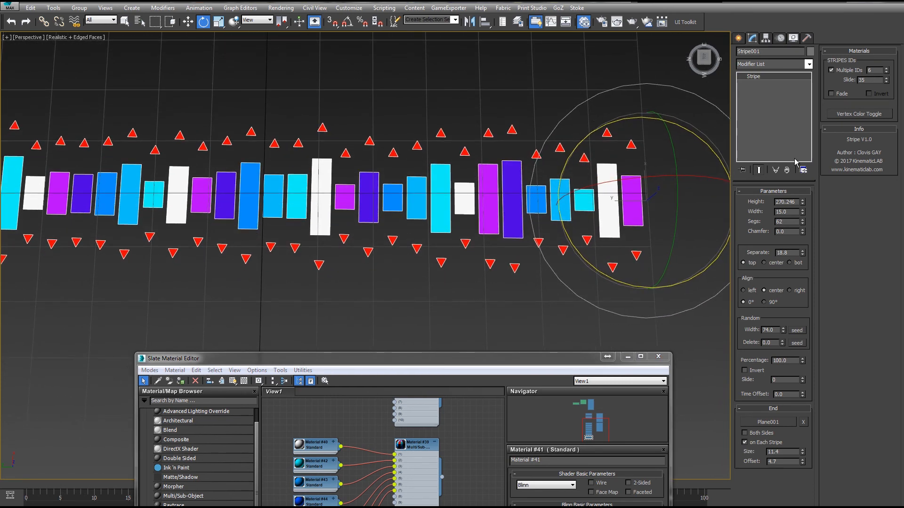
- Enable Fade for the material IDs and toggle the vertex colour display on the stripe
{"action": "left_click", "coordinate": [831, 94]}
{"action": "left_click", "coordinate": [846, 116]}
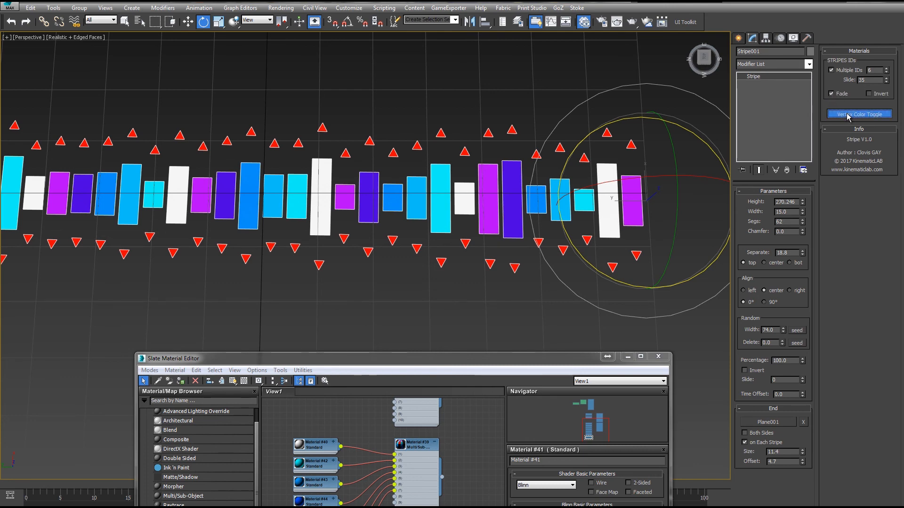
{"action": "middle_click_drag", "start_coordinate": [416, 152], "coordinate": [445, 149]}
{"action": "scroll", "coordinate": [443, 148], "scroll_direction": "down", "scroll_amount": 4}
{"action": "middle_click_drag", "start_coordinate": [386, 129], "coordinate": [514, 151]}
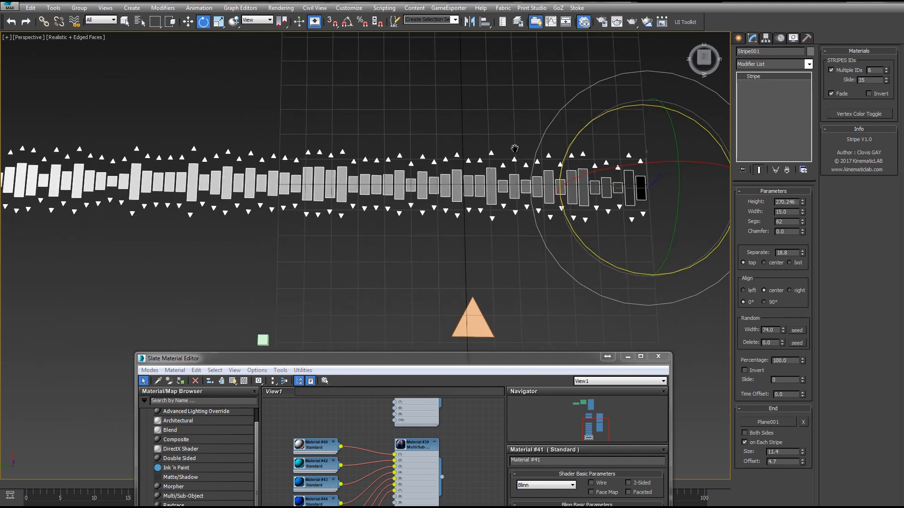
{"action": "scroll", "coordinate": [512, 138], "scroll_direction": "down", "scroll_amount": 4}
{"action": "middle_click_drag", "start_coordinate": [469, 169], "coordinate": [475, 182]}
{"action": "scroll", "coordinate": [475, 178], "scroll_direction": "up", "scroll_amount": 2}
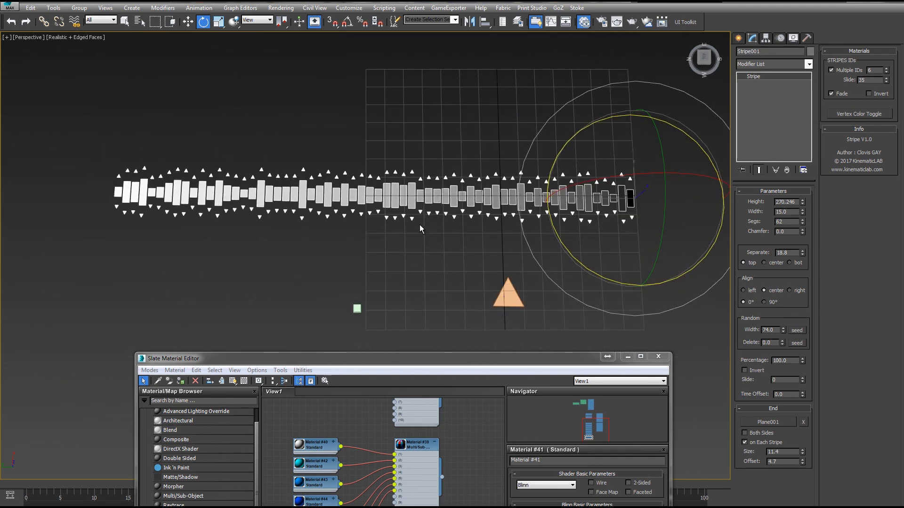
- Assign Material #25, whose diffuse uses a Mix map driven by a Vertex Color map, to the stripe
{"action": "left_click_drag", "start_coordinate": [451, 362], "coordinate": [445, 244]}
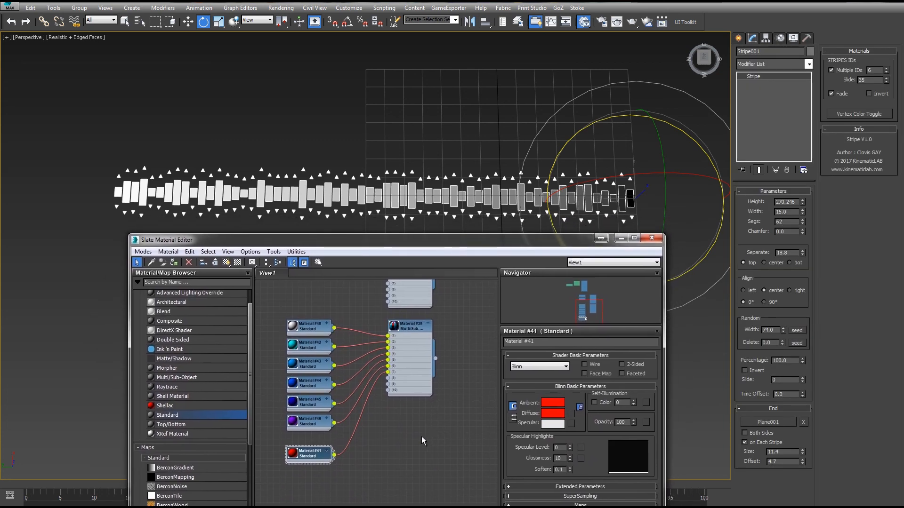
{"action": "middle_click_drag", "start_coordinate": [434, 302], "coordinate": [476, 446]}
{"action": "middle_click_drag", "start_coordinate": [372, 370], "coordinate": [455, 350]}
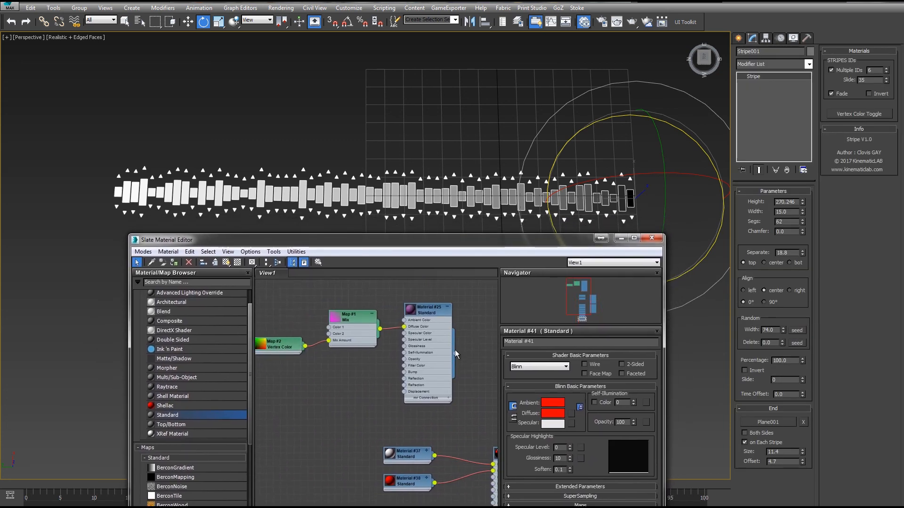
{"action": "double_click", "coordinate": [424, 309]}
{"action": "right_click", "coordinate": [431, 309]}
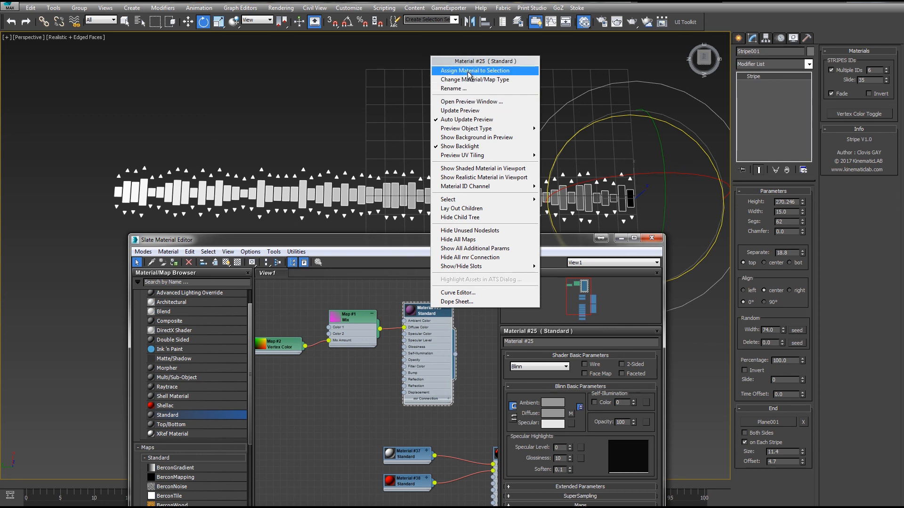
{"action": "left_click", "coordinate": [467, 72]}
- Inspect the Mix map and Vertex Color map parameters feeding Material #25
{"action": "middle_click_drag", "start_coordinate": [342, 301], "coordinate": [392, 297]}
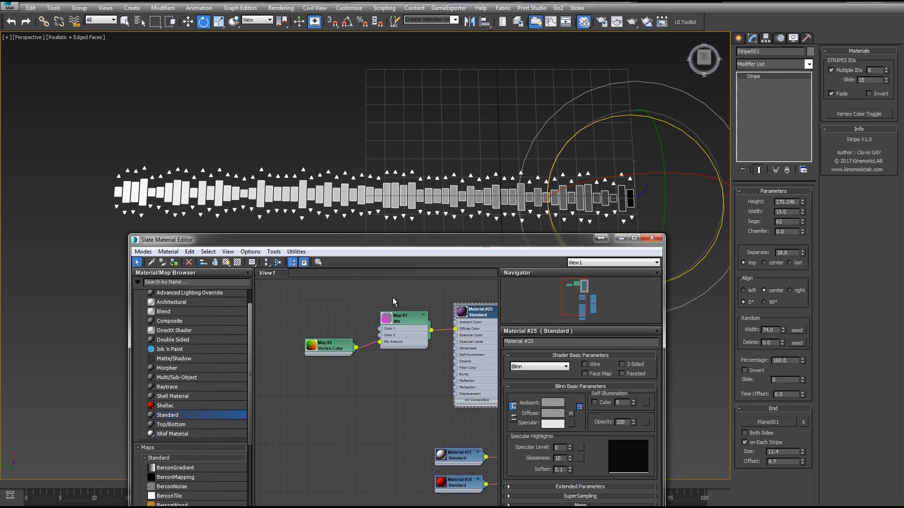
{"action": "scroll", "coordinate": [397, 303], "scroll_direction": "up", "scroll_amount": 3}
{"action": "double_click", "coordinate": [413, 325]}
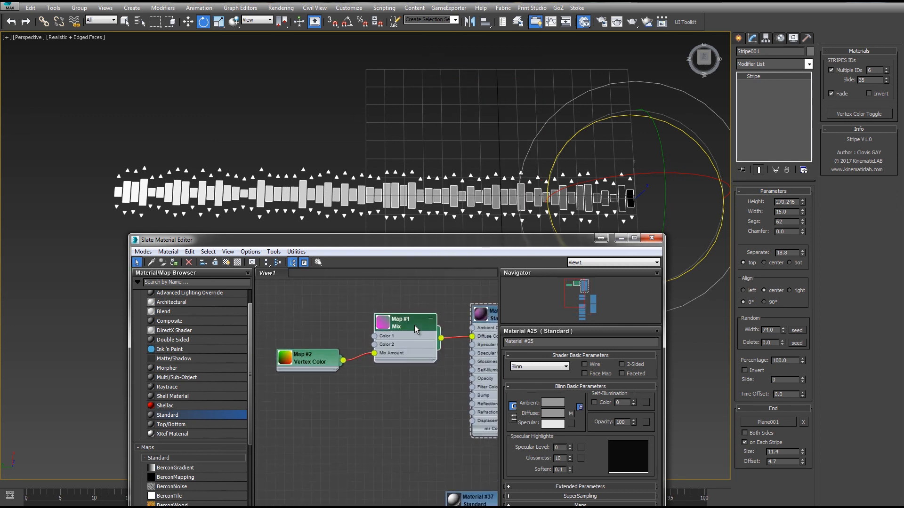
{"action": "left_click_drag", "start_coordinate": [306, 359], "coordinate": [306, 367]}
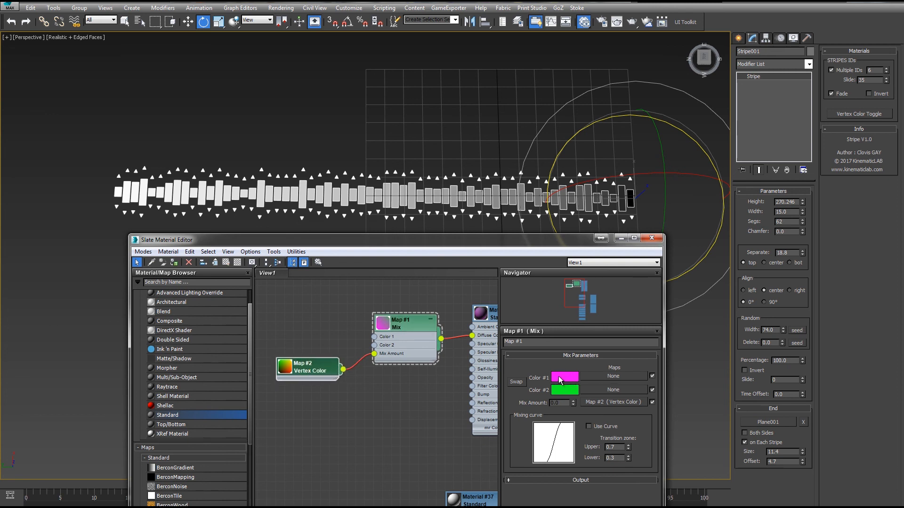
{"action": "double_click", "coordinate": [308, 374]}
{"action": "mouse_move", "coordinate": [308, 373]}
{"action": "left_mouse_down"}
{"action": "mouse_move", "coordinate": [288, 375]}
{"action": "mouse_move", "coordinate": [308, 377]}
{"action": "left_mouse_up"}
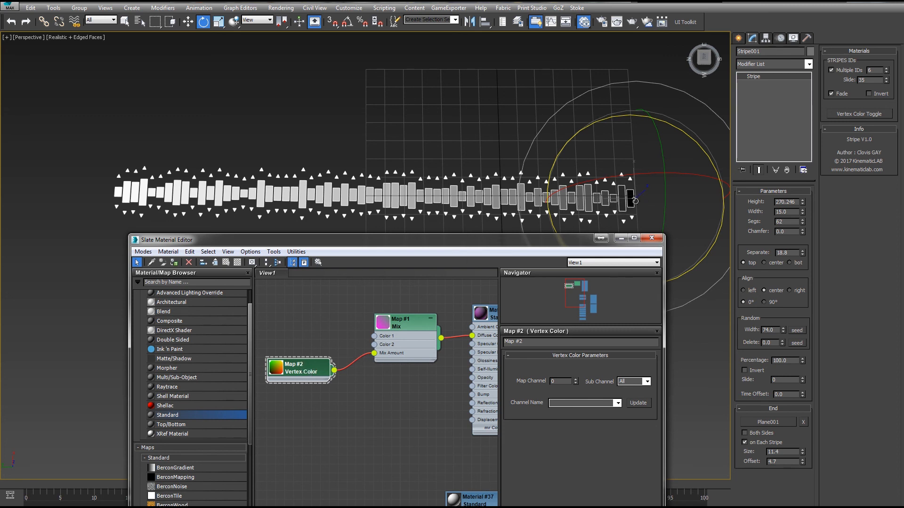
- Open the Mix map's parameters and render the perspective view of the stripe
{"action": "double_click", "coordinate": [404, 328]}
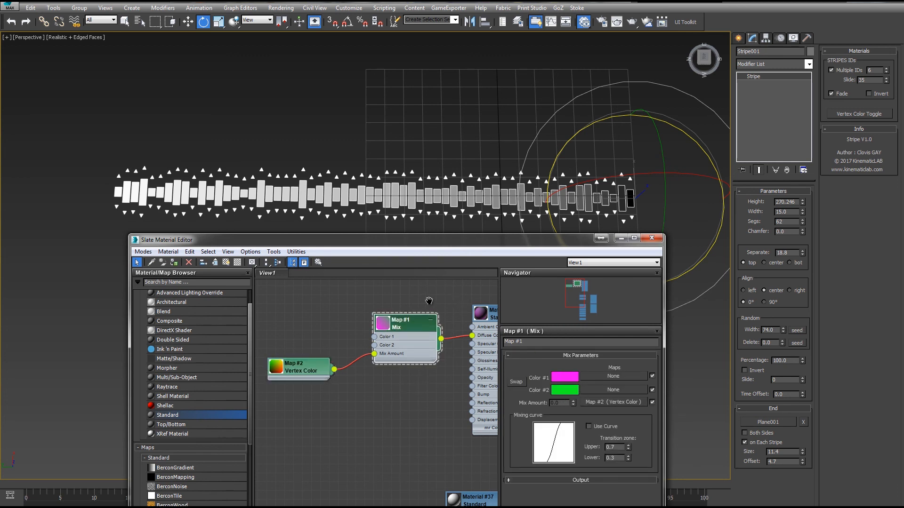
{"action": "middle_click_drag", "start_coordinate": [429, 300], "coordinate": [375, 305]}
{"action": "right_click", "coordinate": [454, 329]}
{"action": "left_click", "coordinate": [499, 81]}
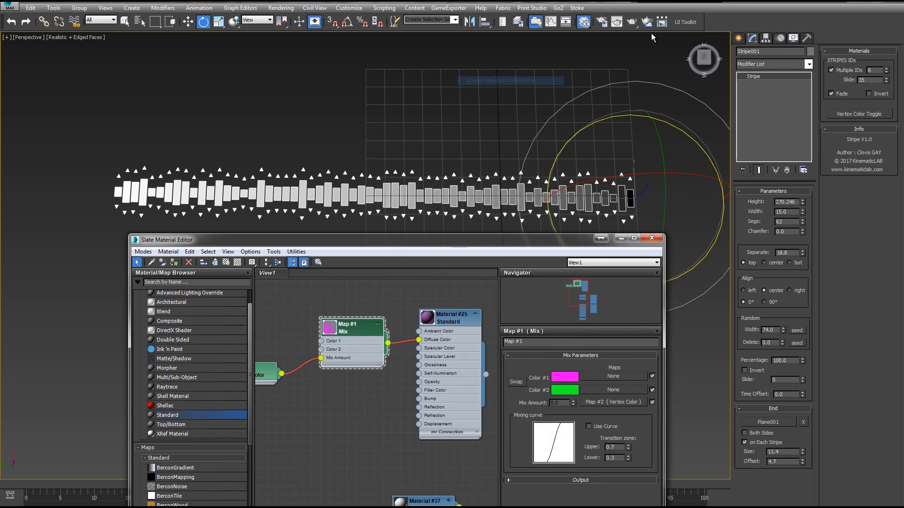
{"action": "left_click", "coordinate": [632, 21]}
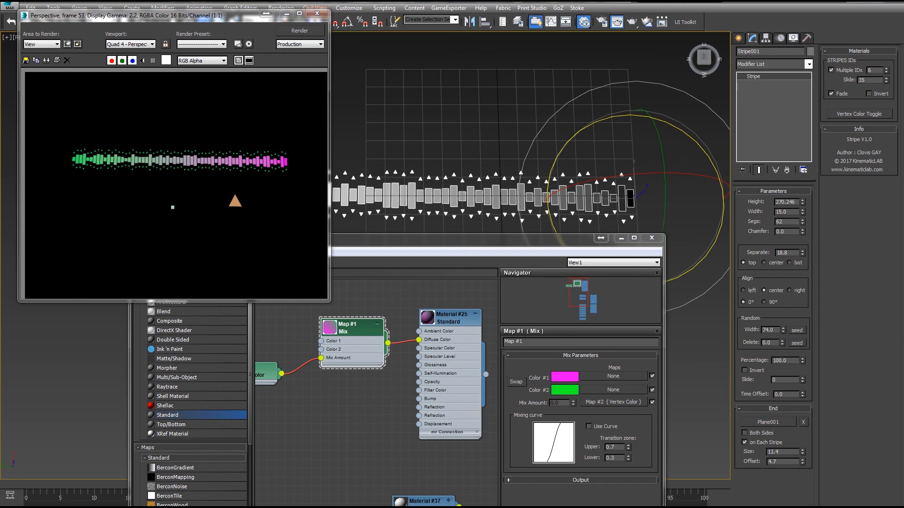
- Enable Invert for the stripe's material IDs and re-render the view
{"action": "left_click", "coordinate": [873, 95]}
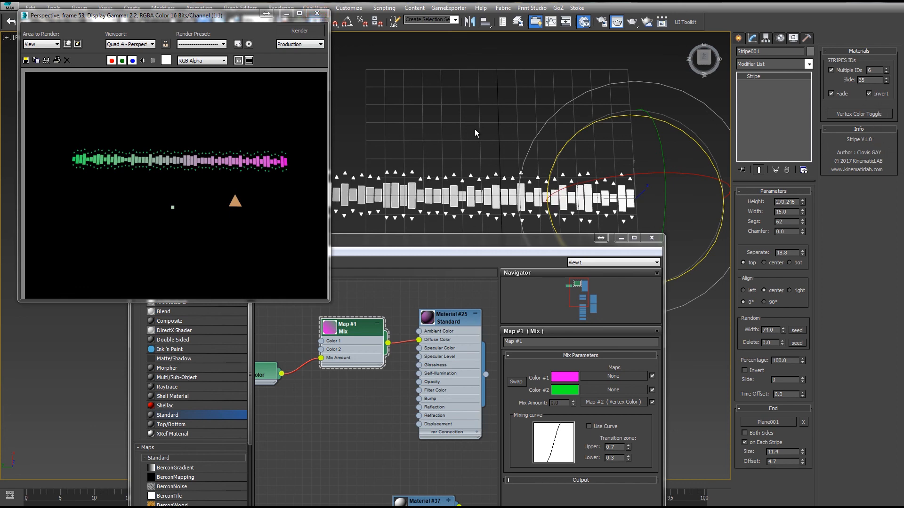
{"action": "middle_click_drag", "start_coordinate": [476, 131], "coordinate": [564, 117]}
{"action": "scroll", "coordinate": [534, 153], "scroll_direction": "down", "scroll_amount": 7}
{"action": "scroll", "coordinate": [513, 165], "scroll_direction": "up", "scroll_amount": 5}
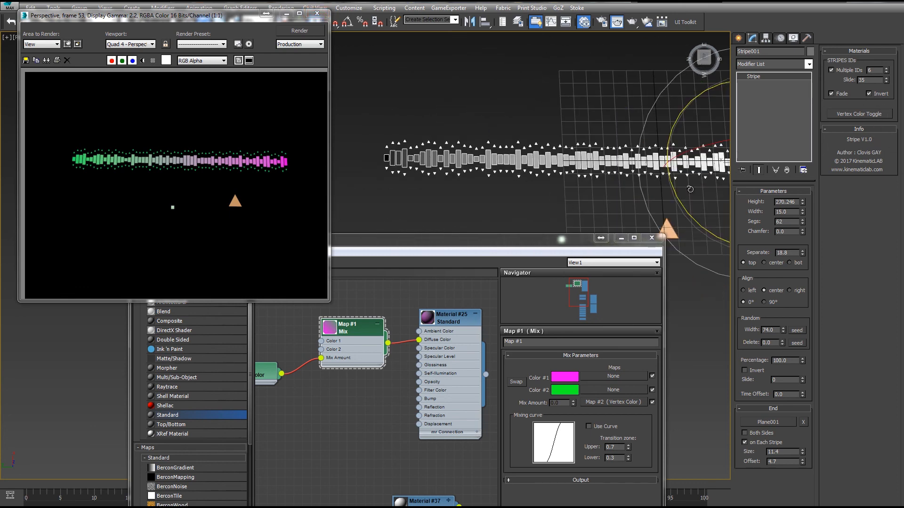
{"action": "left_click", "coordinate": [304, 31]}
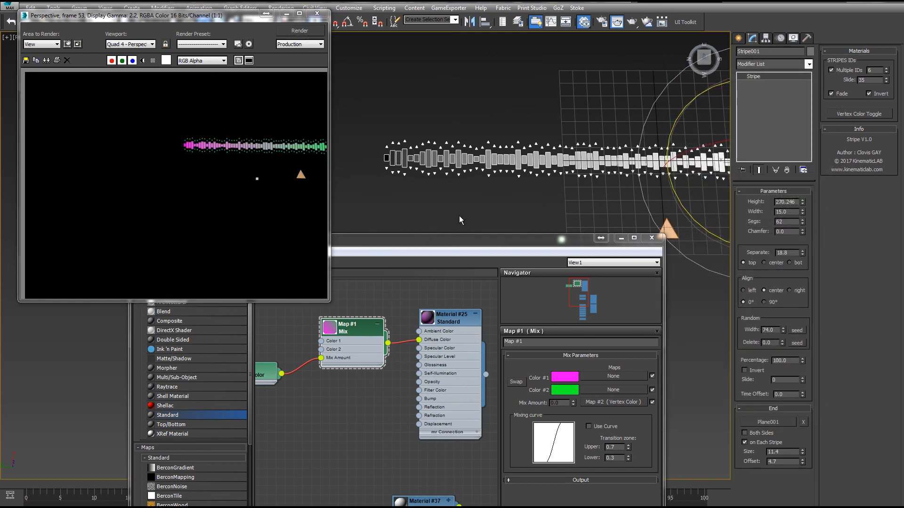
{"action": "scroll", "coordinate": [618, 121], "scroll_direction": "up", "scroll_amount": 3}
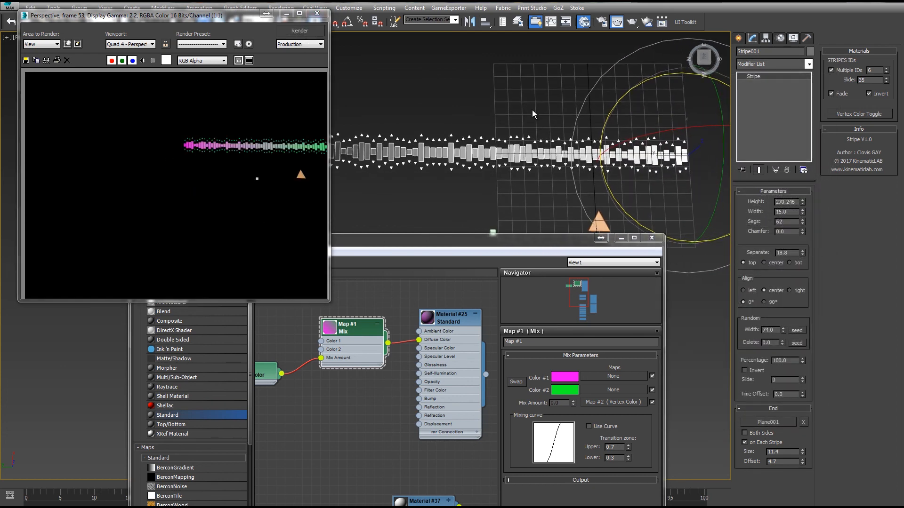
{"action": "left_click", "coordinate": [312, 31]}
- Assign the Multi/Sub-Object Material #36 to the stripe
{"action": "middle_click_drag", "start_coordinate": [475, 294], "coordinate": [359, 271]}
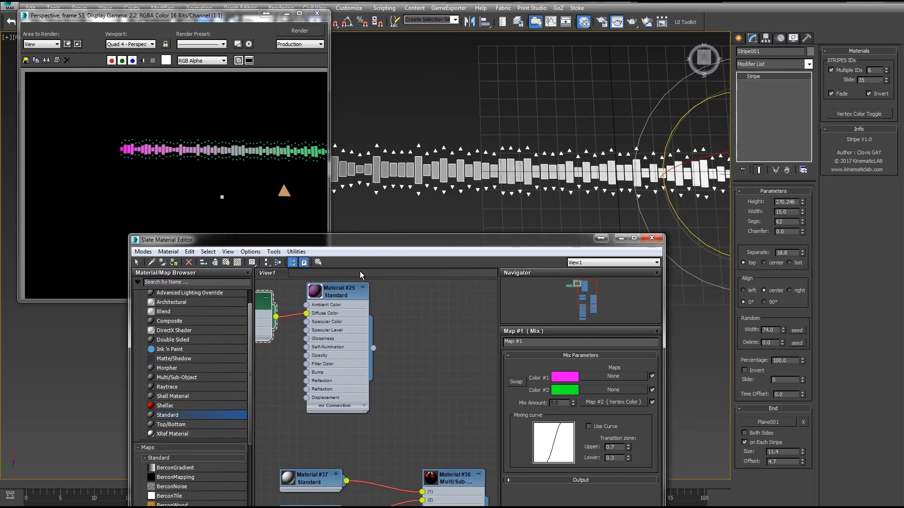
{"action": "scroll", "coordinate": [425, 355], "scroll_direction": "down", "scroll_amount": 1}
{"action": "middle_click_drag", "start_coordinate": [426, 354], "coordinate": [450, 334]}
{"action": "left_click_drag", "start_coordinate": [399, 327], "coordinate": [440, 446]}
{"action": "left_click", "coordinate": [469, 434]}
{"action": "right_click", "coordinate": [469, 434]}
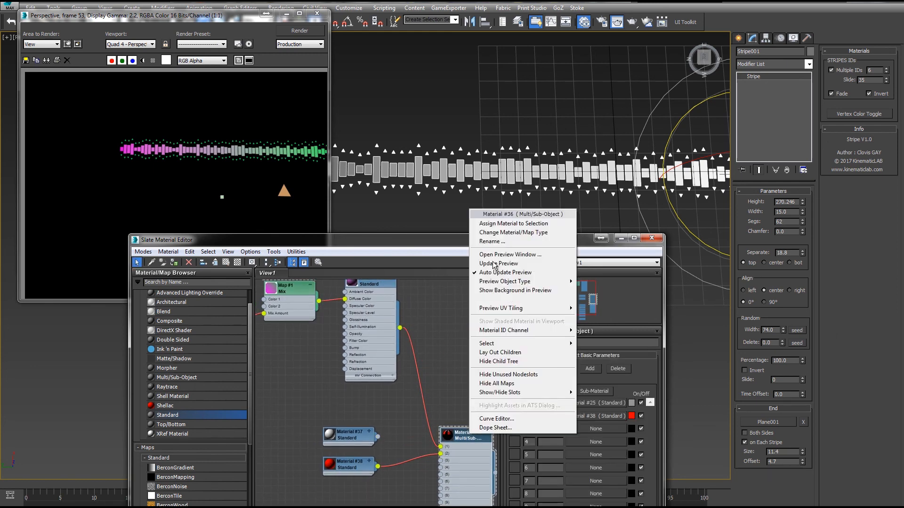
{"action": "left_click", "coordinate": [476, 221]}
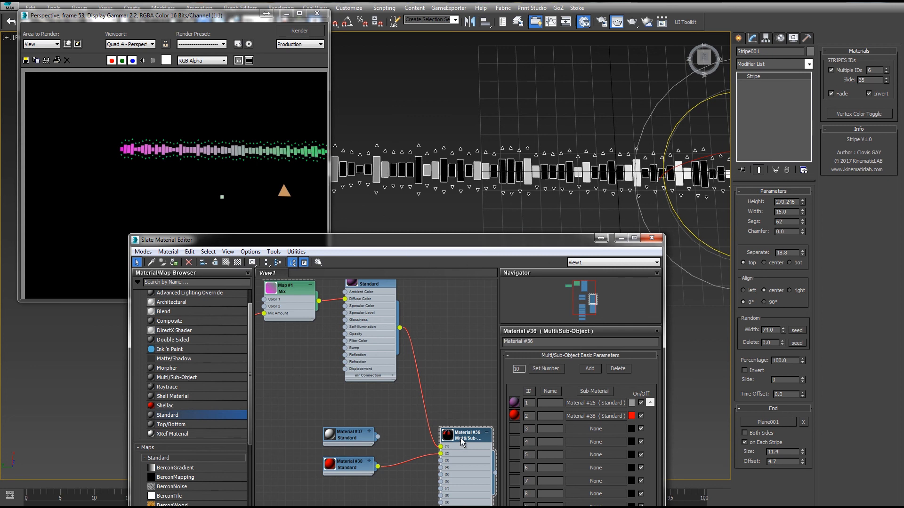
- Disable Multiple IDs on the stripe, re-render it, and close the rendered frame window
{"action": "left_click", "coordinate": [831, 70]}
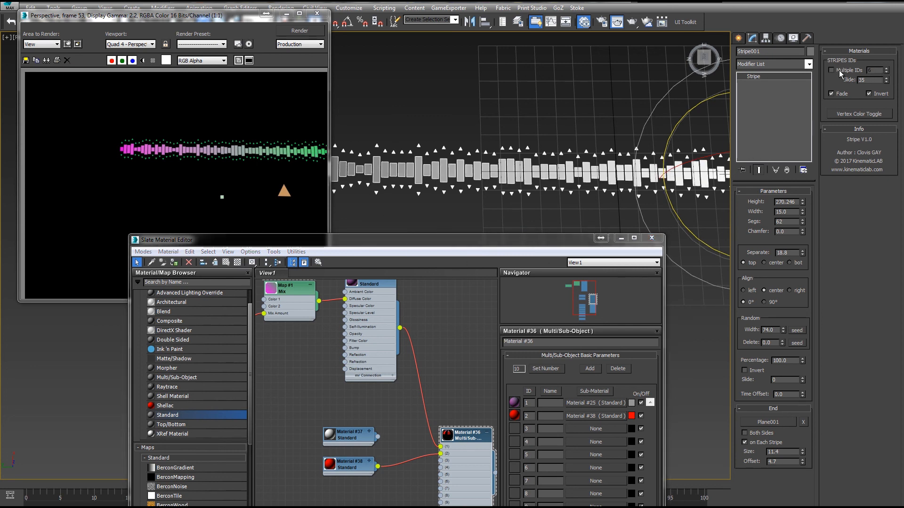
{"action": "left_click", "coordinate": [313, 33]}
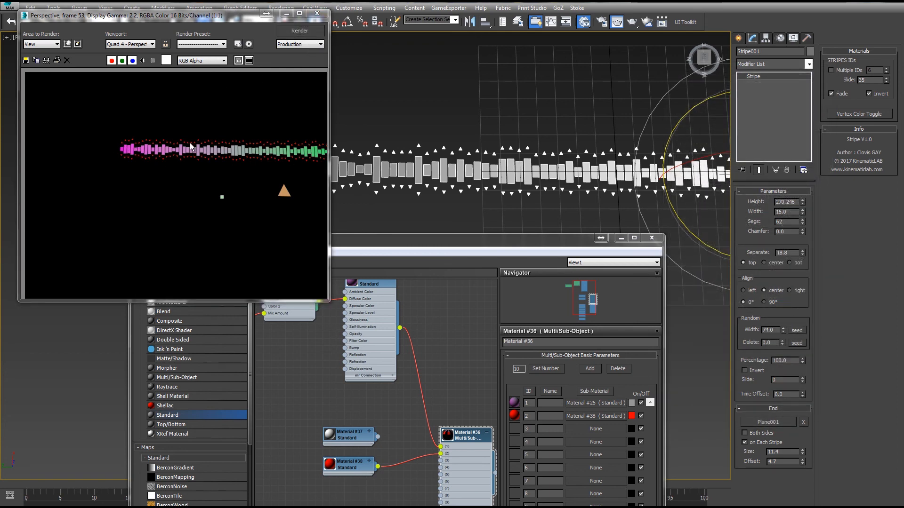
{"action": "left_click", "coordinate": [371, 474]}
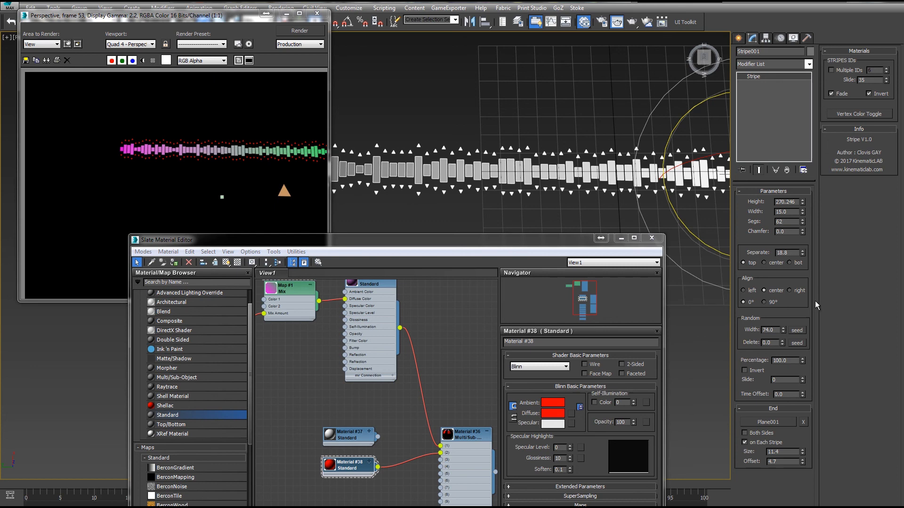
{"action": "middle_click_drag", "start_coordinate": [426, 143], "coordinate": [370, 141]}
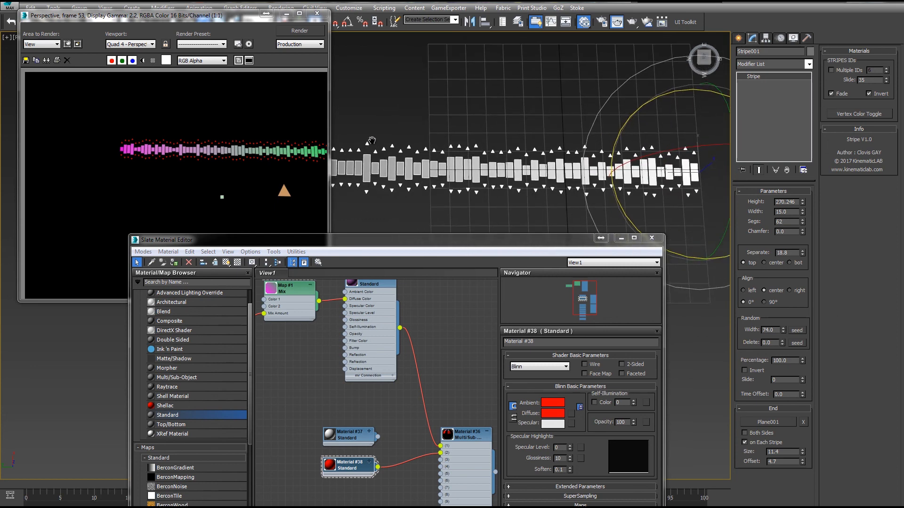
{"action": "left_click", "coordinate": [317, 14]}
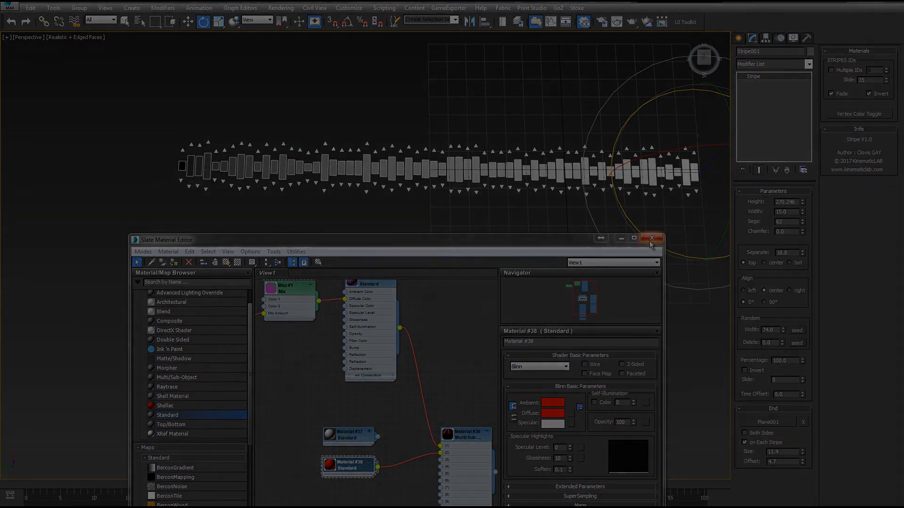